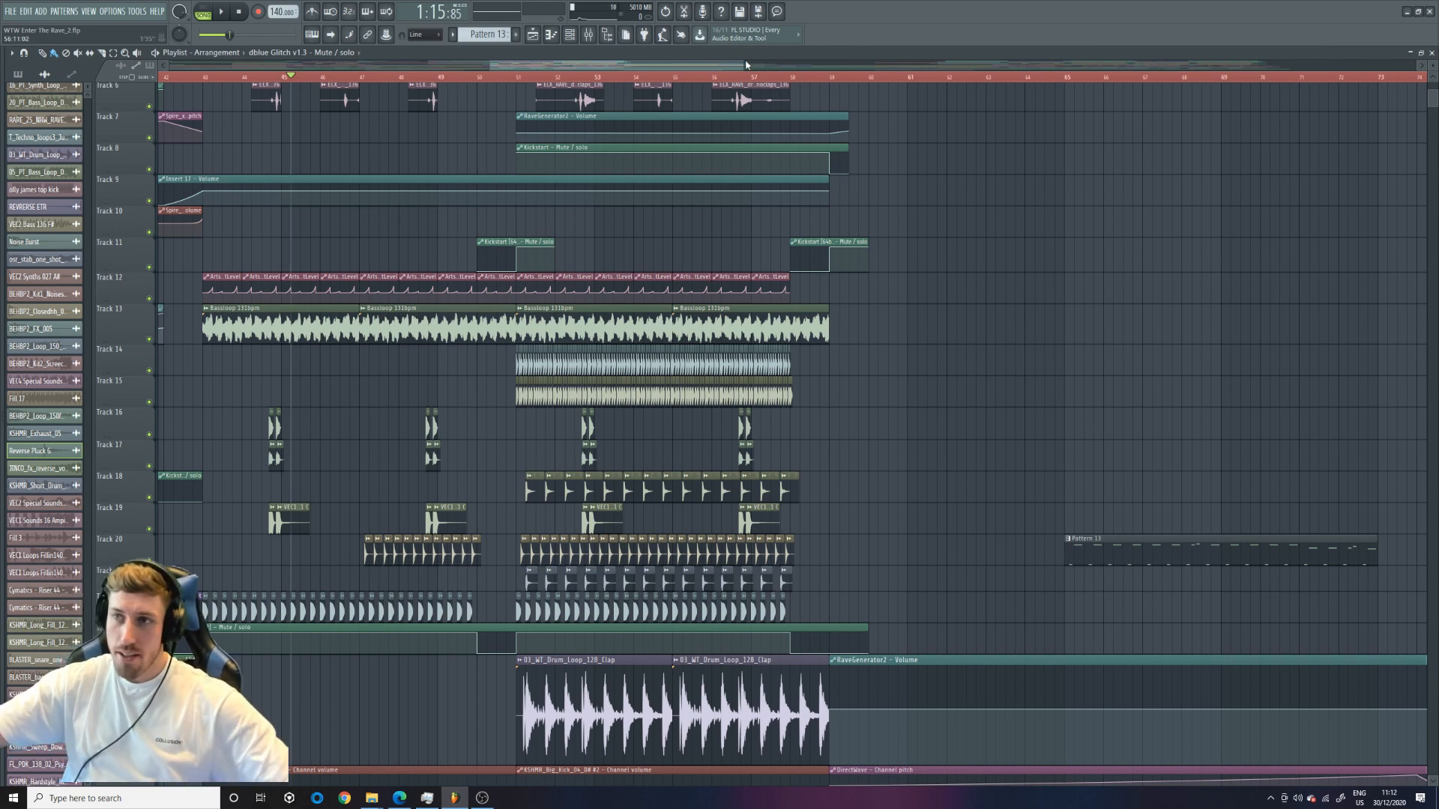
{"action": "left_click_drag", "start_coordinate": [746, 65], "coordinate": [712, 81]}
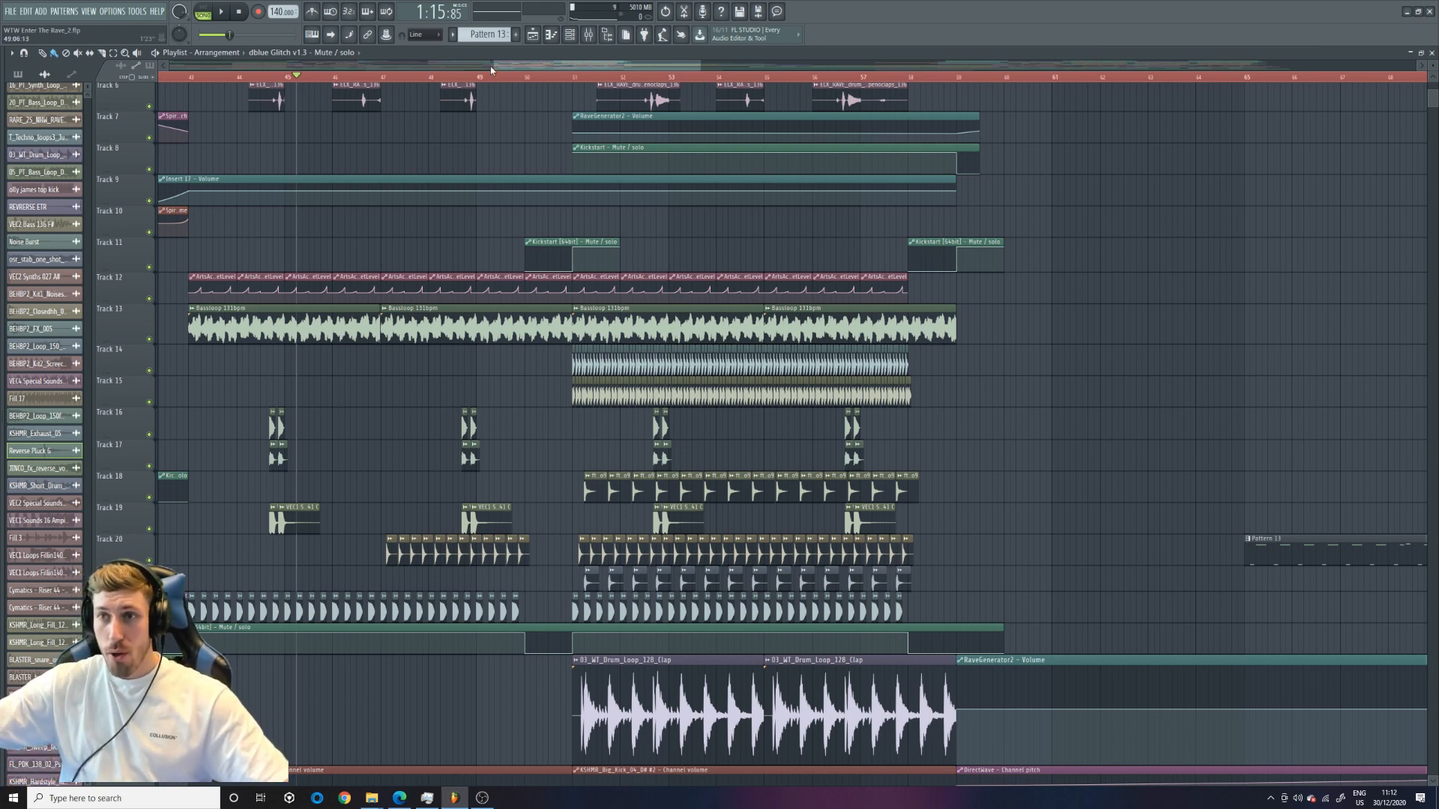
{"action": "mouse_move", "coordinate": [495, 67]}
{"action": "left_mouse_down"}
{"action": "mouse_move", "coordinate": [509, 71]}
{"action": "mouse_move", "coordinate": [498, 71]}
{"action": "left_mouse_up"}
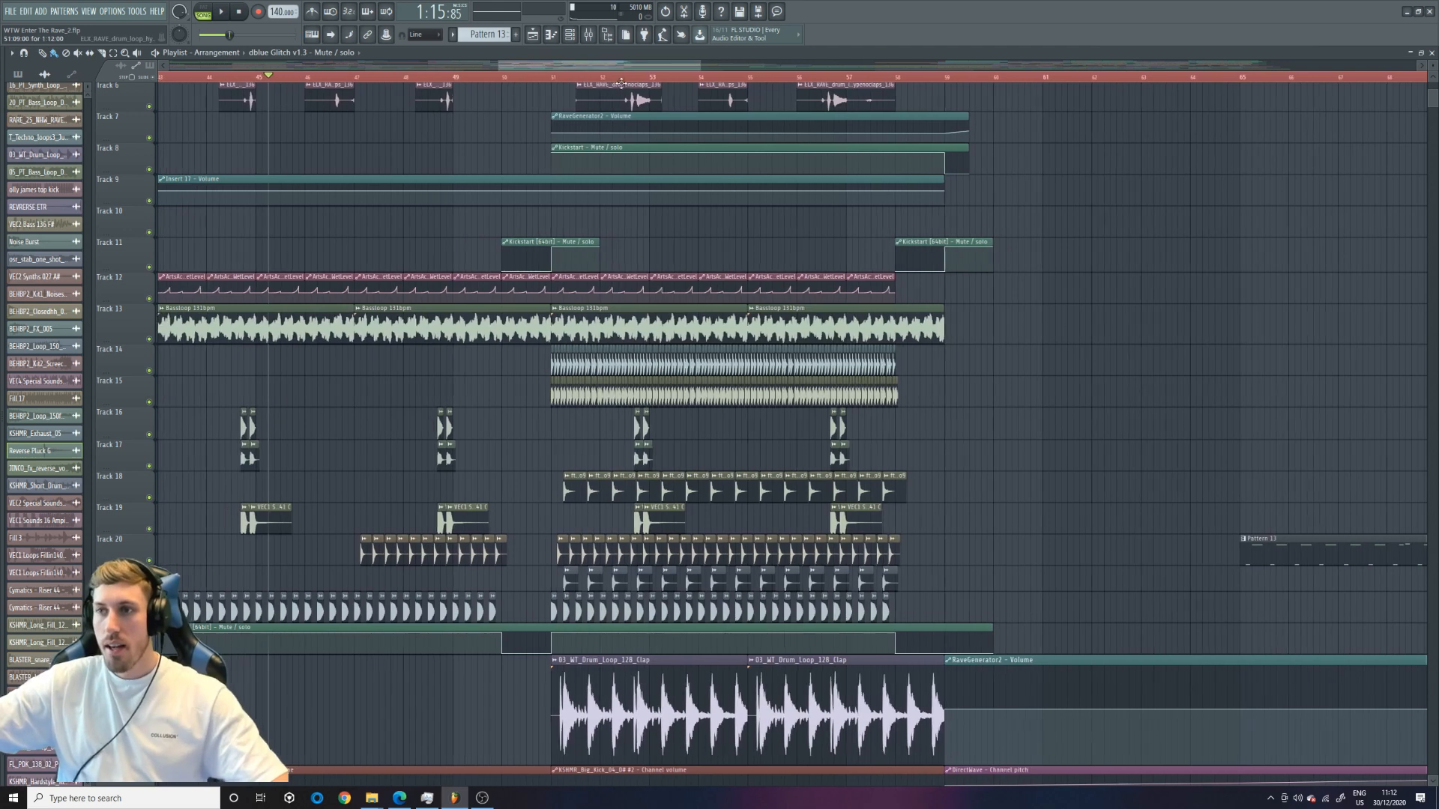
{"action": "left_click_drag", "start_coordinate": [695, 64], "coordinate": [669, 69]}
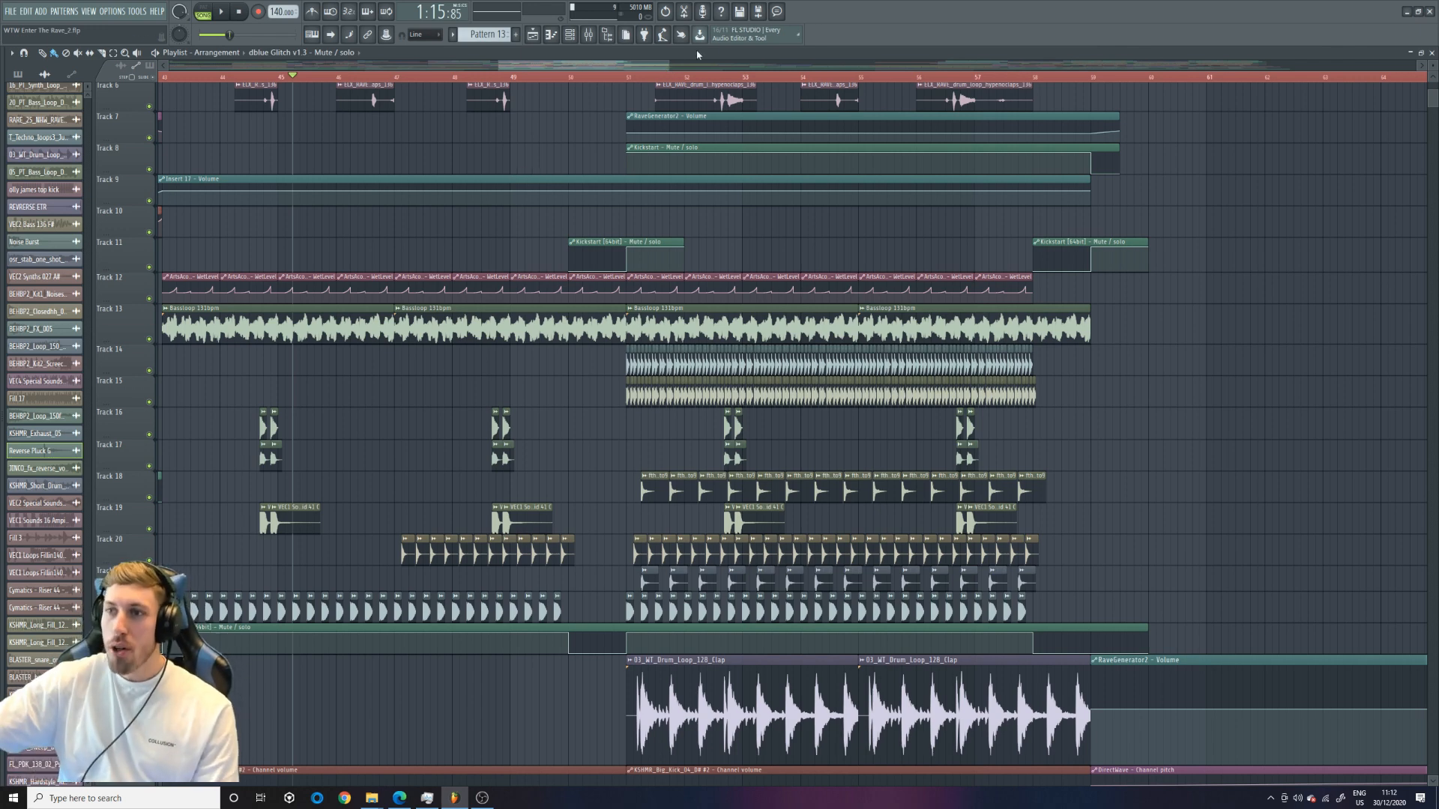
{"action": "mouse_move", "coordinate": [654, 69]}
{"action": "left_mouse_down"}
{"action": "mouse_move", "coordinate": [632, 69]}
{"action": "mouse_move", "coordinate": [655, 81]}
{"action": "mouse_move", "coordinate": [644, 70]}
{"action": "left_mouse_up"}
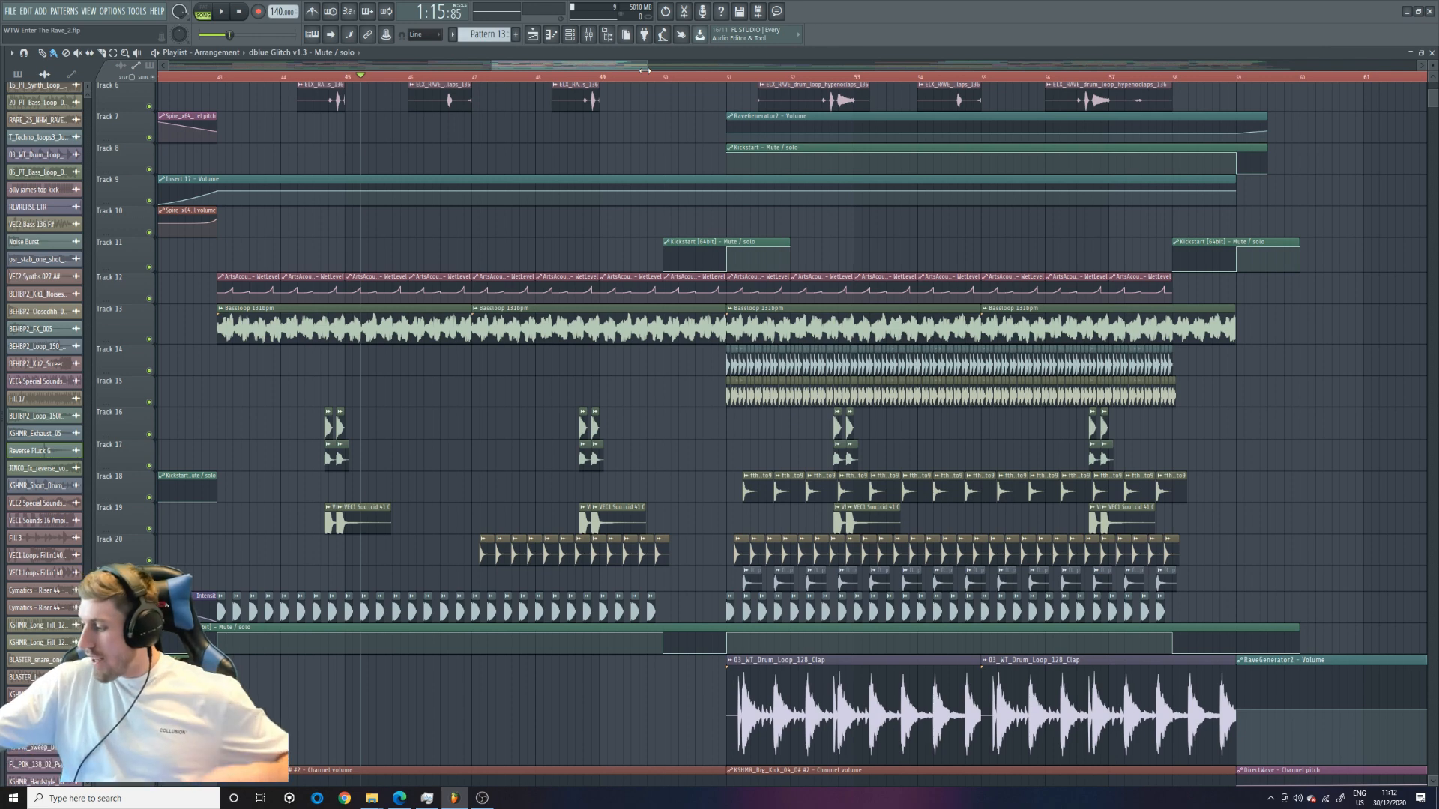
{"action": "left_click_drag", "start_coordinate": [644, 70], "coordinate": [640, 81]}
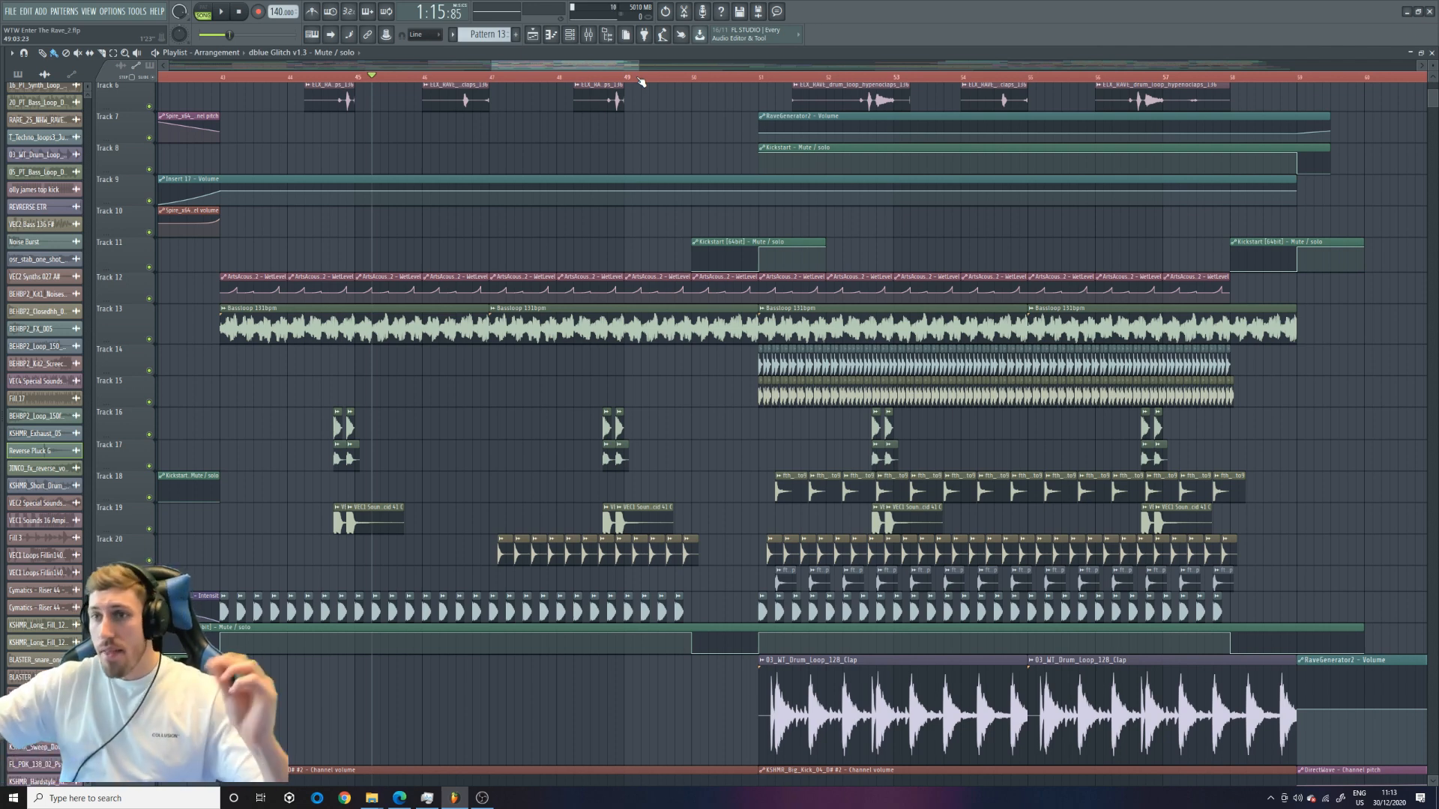
{"action": "left_click_drag", "start_coordinate": [637, 66], "coordinate": [619, 67]}
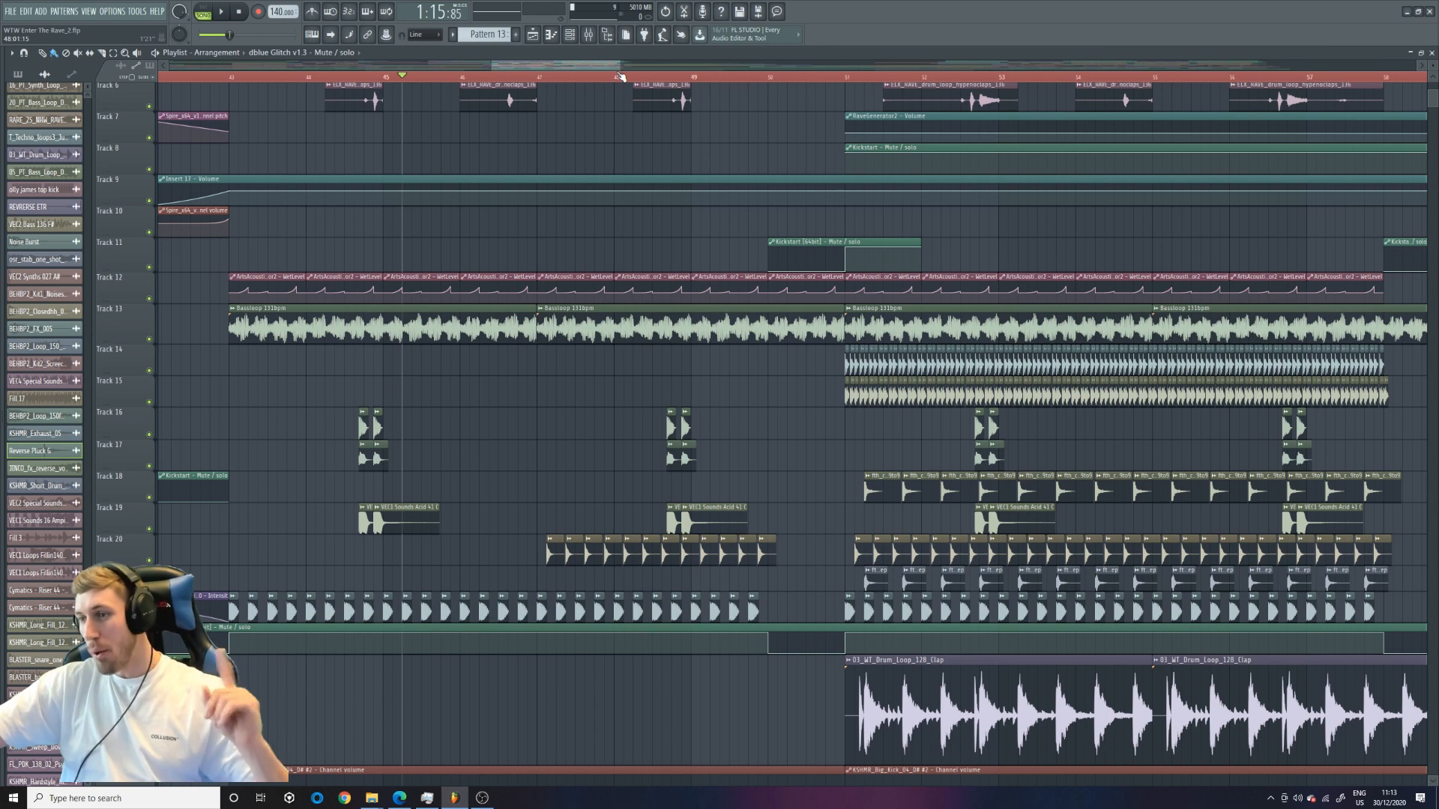
{"action": "left_click_drag", "start_coordinate": [619, 66], "coordinate": [657, 71]}
{"action": "left_click_drag", "start_coordinate": [562, 66], "coordinate": [554, 66]}
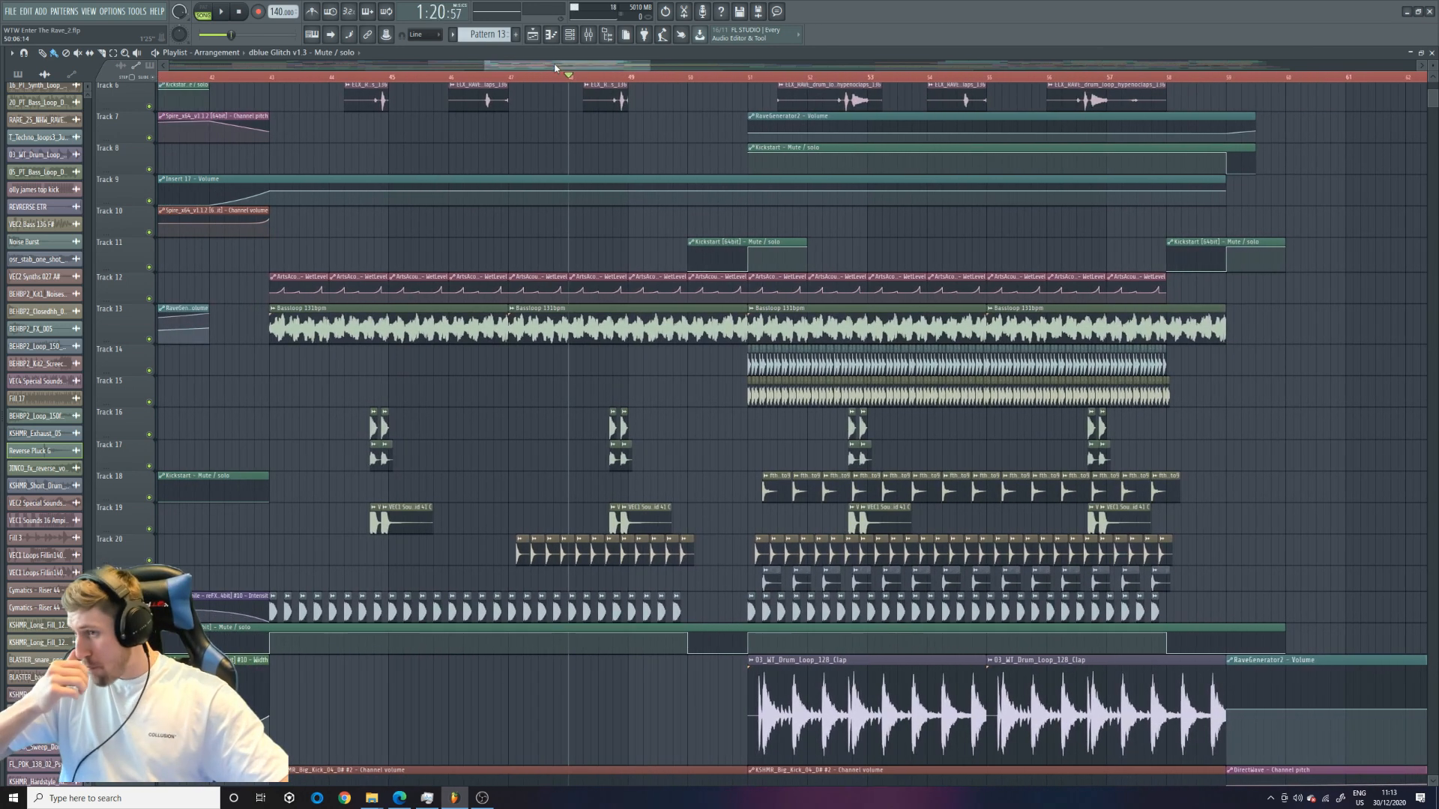
Play the arrangement from bar 41, two bars before the drop
{"action": "scroll", "coordinate": [572, 122], "scroll_direction": "up", "scroll_amount": 5}
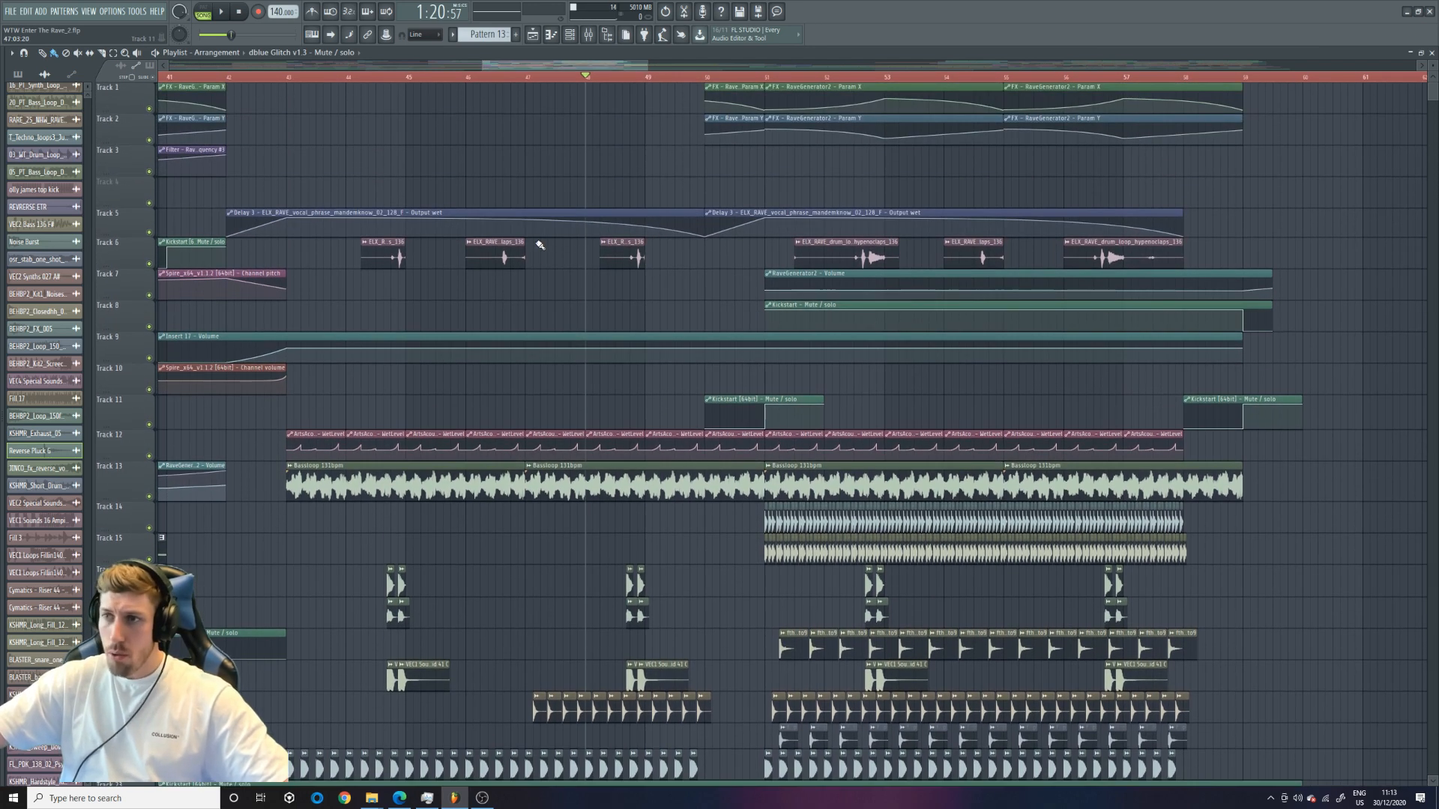
{"action": "scroll", "coordinate": [546, 247], "scroll_direction": "down", "scroll_amount": 8}
{"action": "left_click_drag", "start_coordinate": [479, 65], "coordinate": [468, 67]}
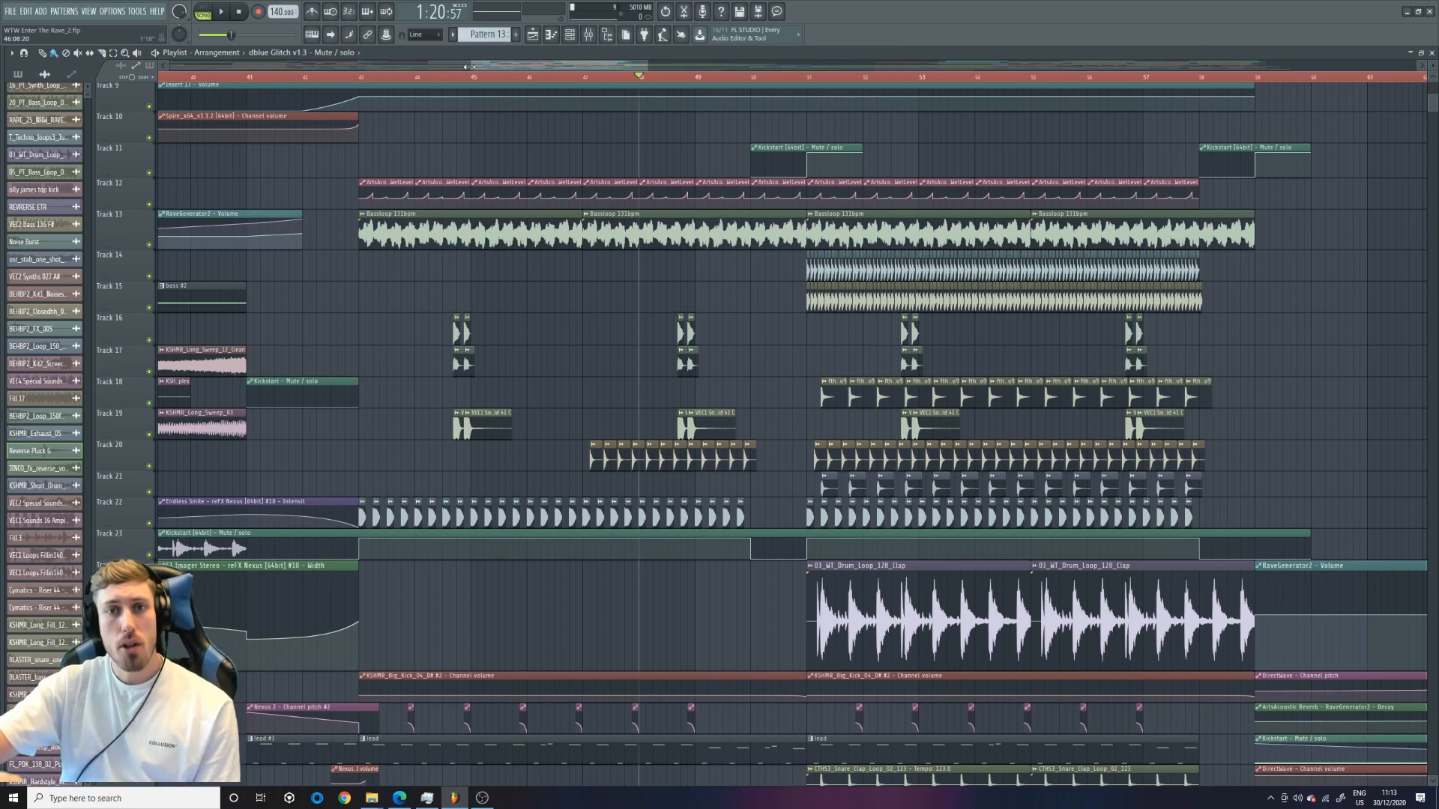
{"action": "left_click_drag", "start_coordinate": [469, 66], "coordinate": [464, 67]}
{"action": "left_click", "coordinate": [292, 79]}
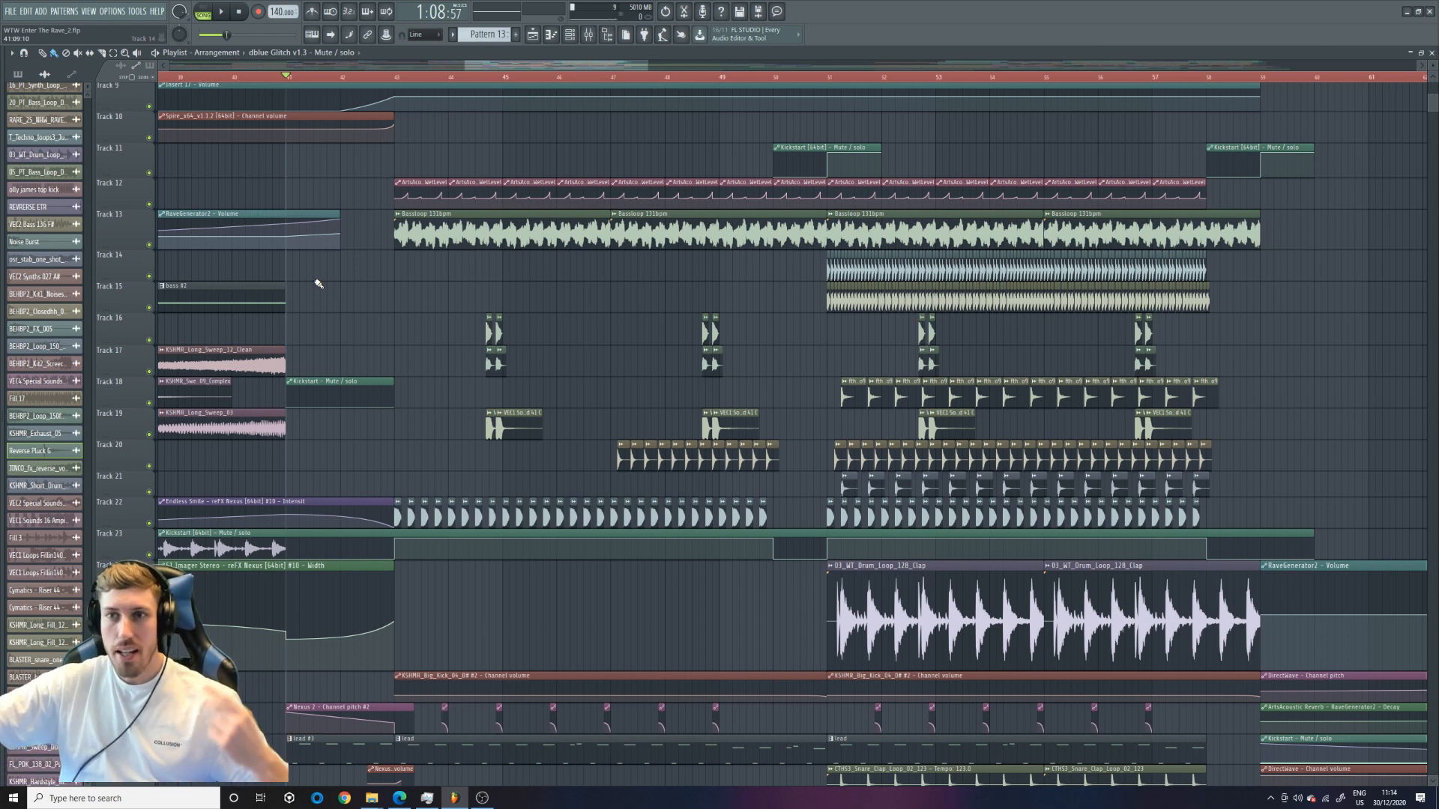
{"action": "key", "text": "space"}
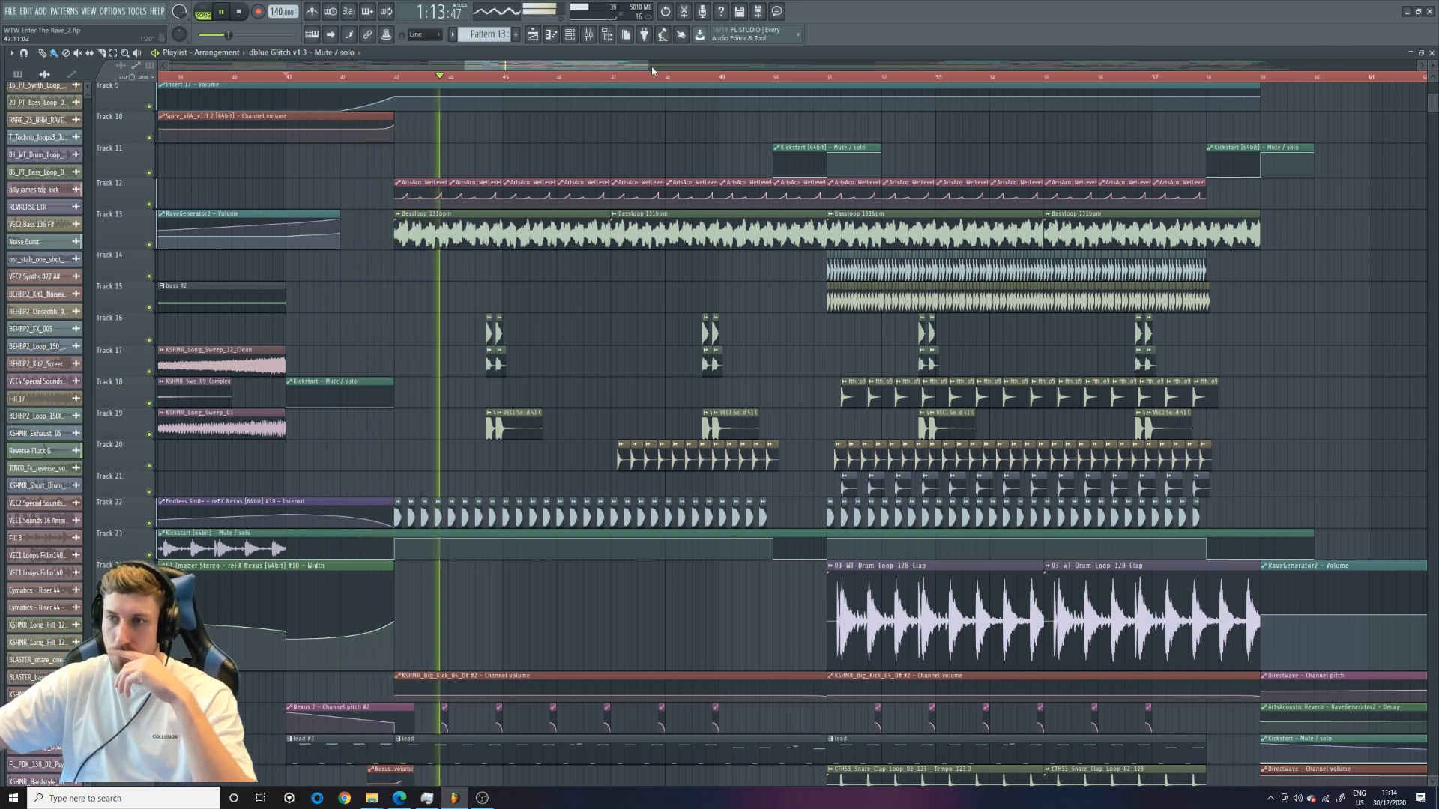
Examine the drop's drum, bass, lead, vocal and effect tracks while it plays, and stop playback at its end
{"action": "left_click_drag", "start_coordinate": [650, 66], "coordinate": [703, 66]}
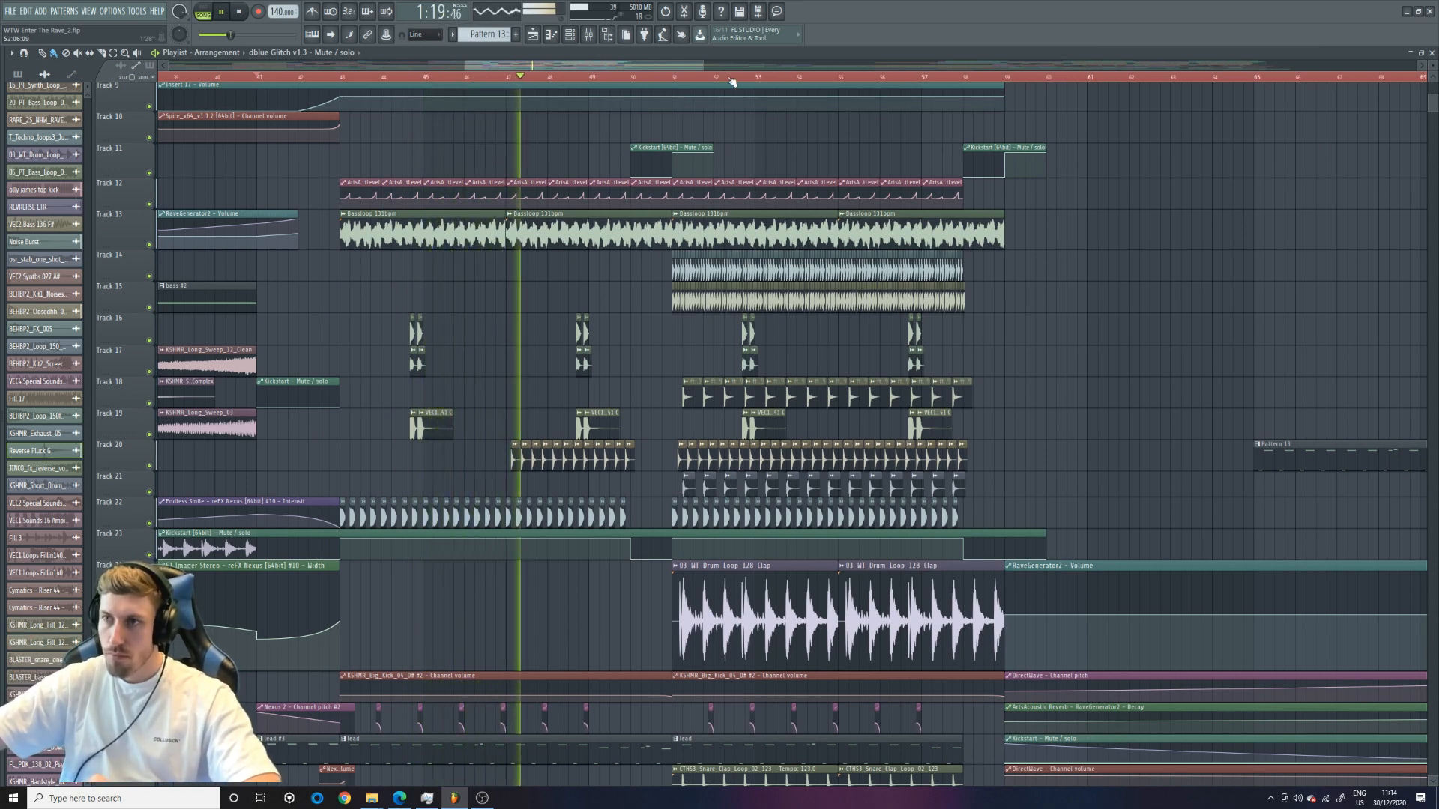
{"action": "scroll", "coordinate": [732, 85], "scroll_direction": "down", "scroll_amount": 2}
{"action": "scroll", "coordinate": [726, 173], "scroll_direction": "down", "scroll_amount": 5}
{"action": "scroll", "coordinate": [726, 172], "scroll_direction": "down", "scroll_amount": 9}
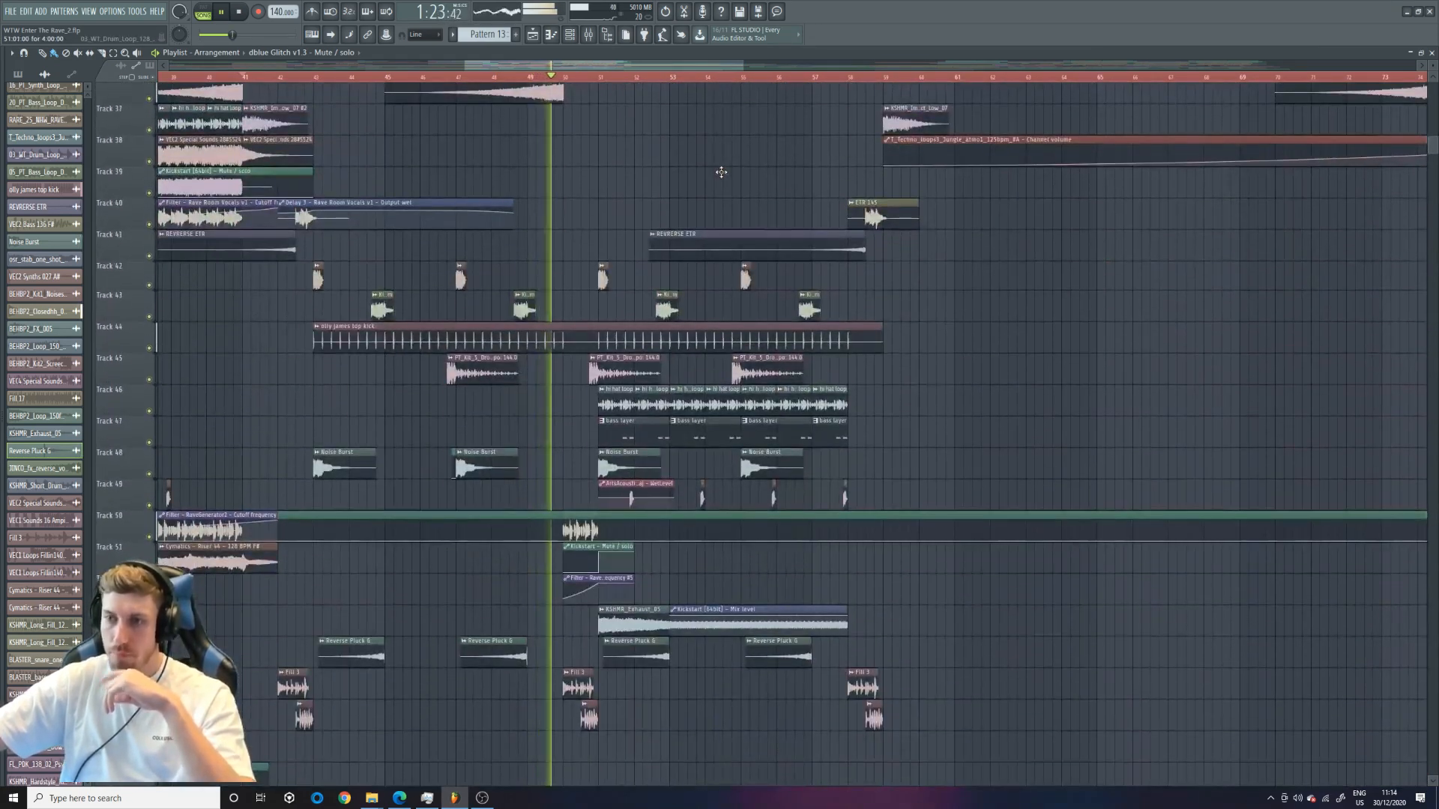
{"action": "scroll", "coordinate": [721, 172], "scroll_direction": "down", "scroll_amount": 3}
{"action": "scroll", "coordinate": [716, 174], "scroll_direction": "up", "scroll_amount": 5}
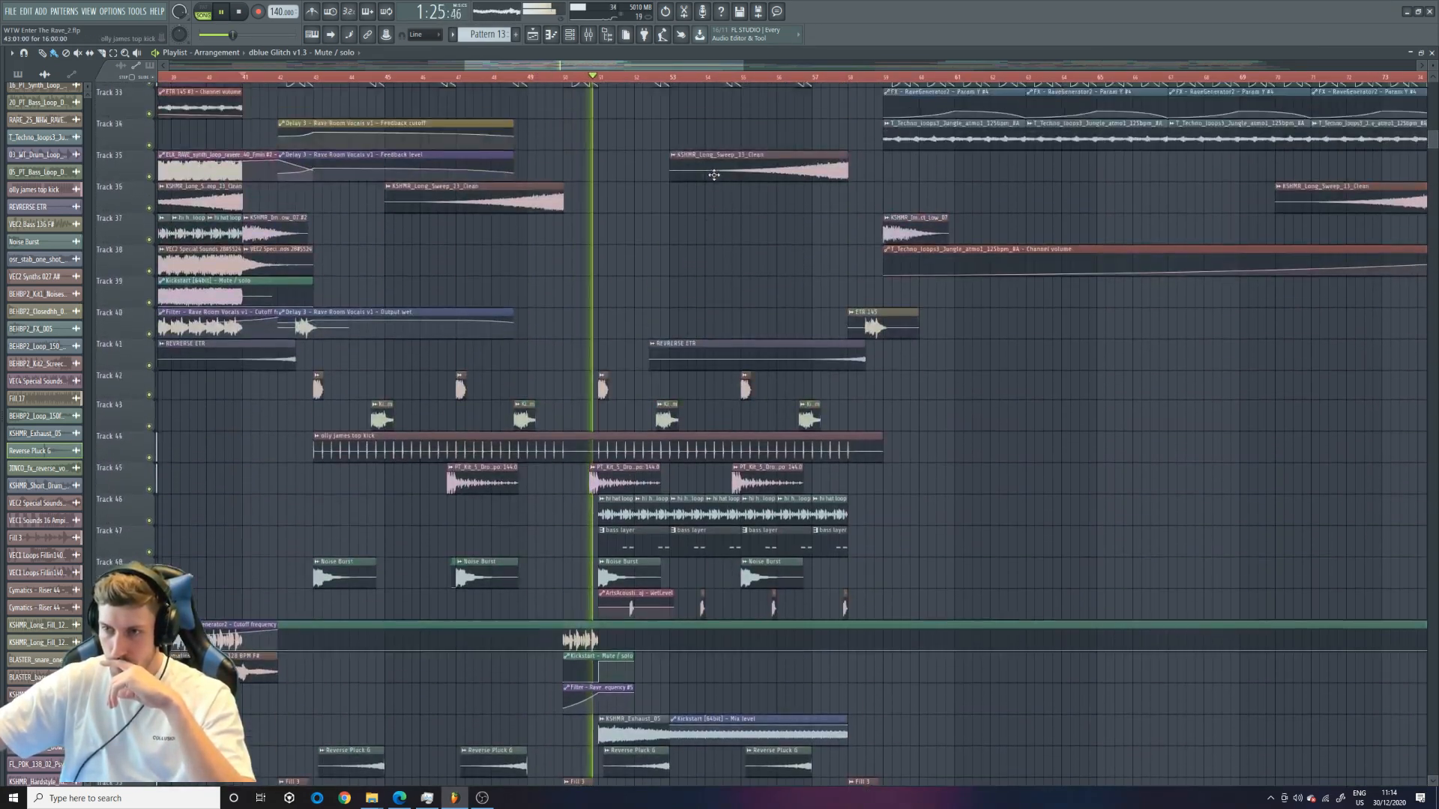
{"action": "scroll", "coordinate": [713, 175], "scroll_direction": "up", "scroll_amount": 11}
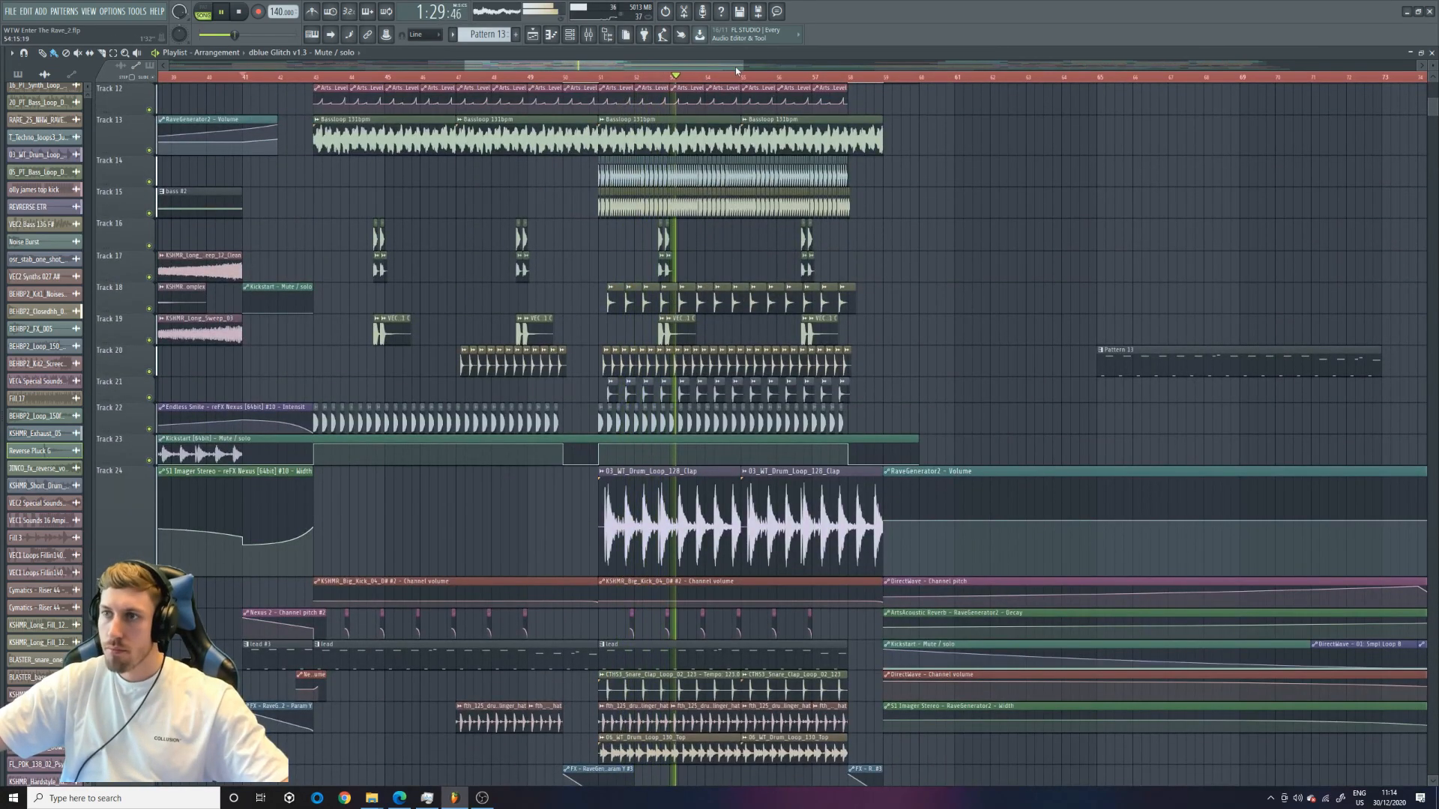
{"action": "left_click_drag", "start_coordinate": [737, 67], "coordinate": [732, 66]}
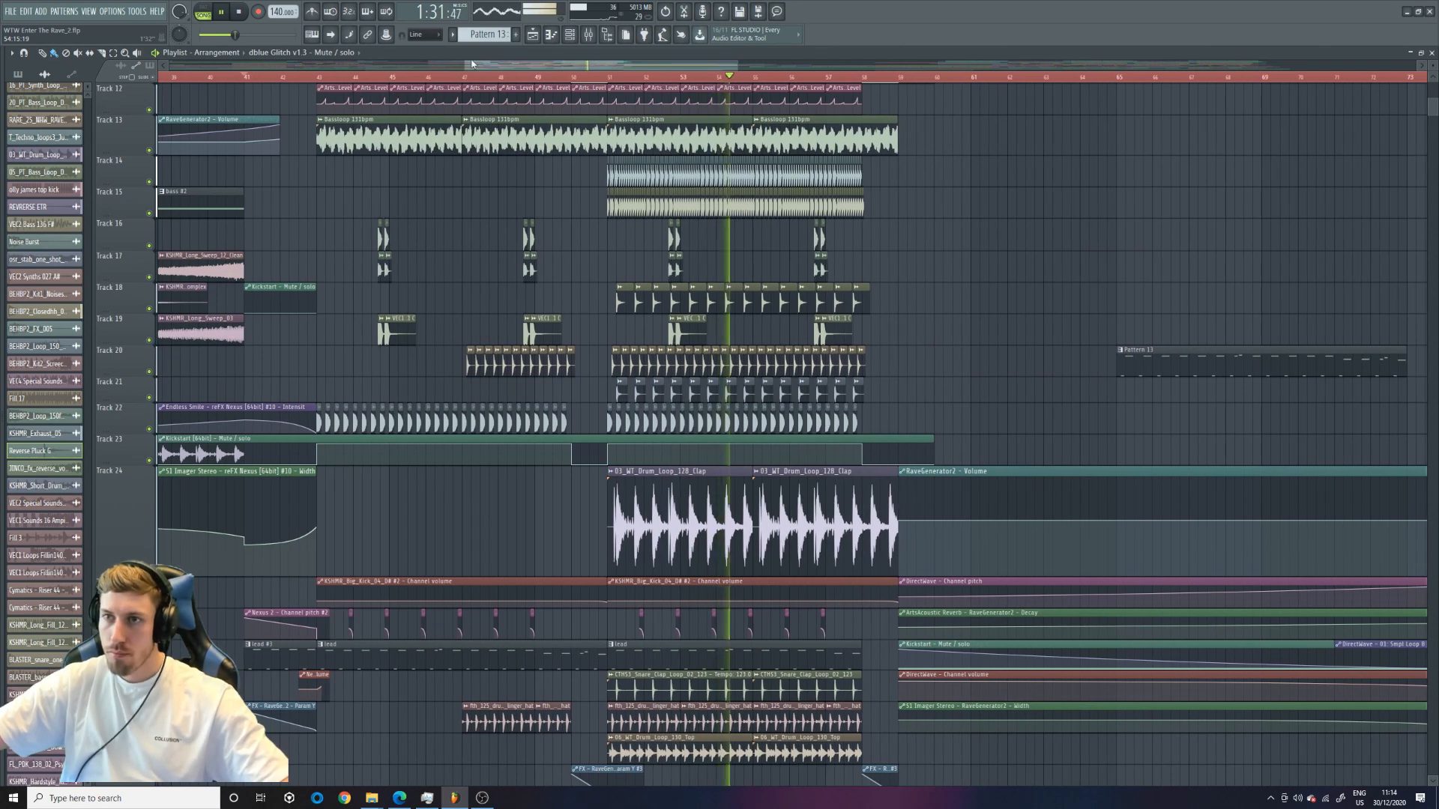
{"action": "left_click_drag", "start_coordinate": [472, 64], "coordinate": [483, 65]}
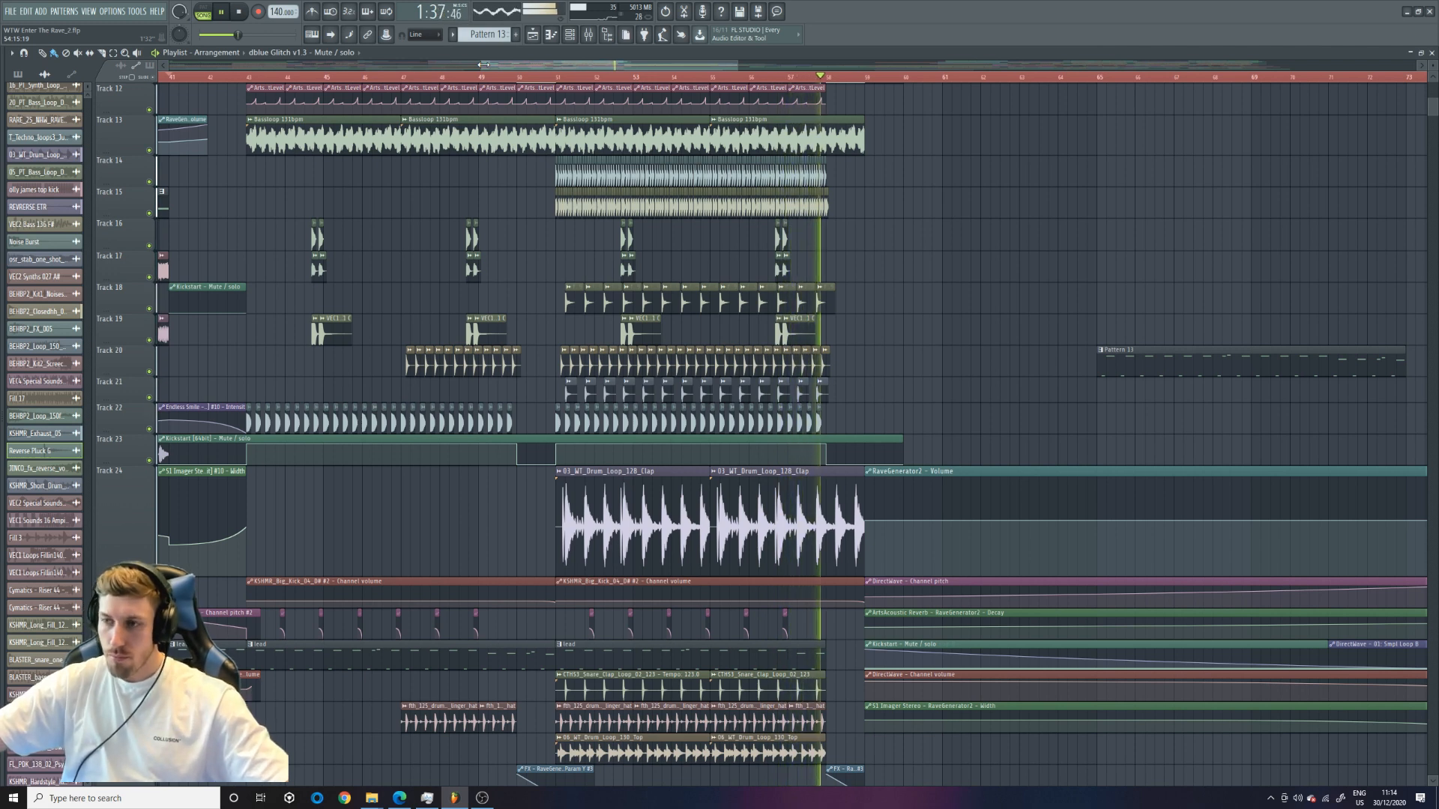
{"action": "key", "text": "space"}
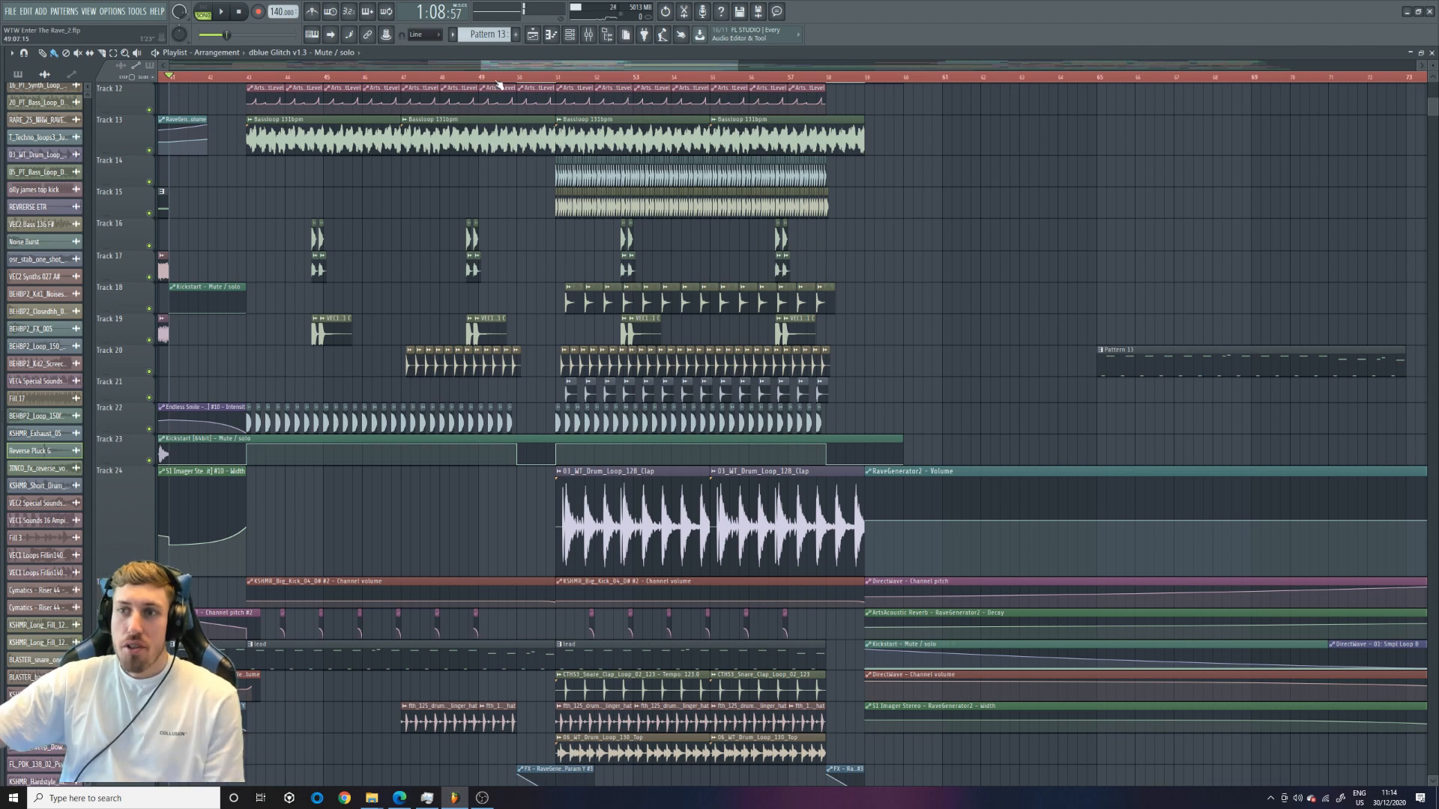
Open the Pattern 13 clip on Track 20 in the piano roll and show the channel rack
{"action": "left_click_drag", "start_coordinate": [483, 66], "coordinate": [491, 67]}
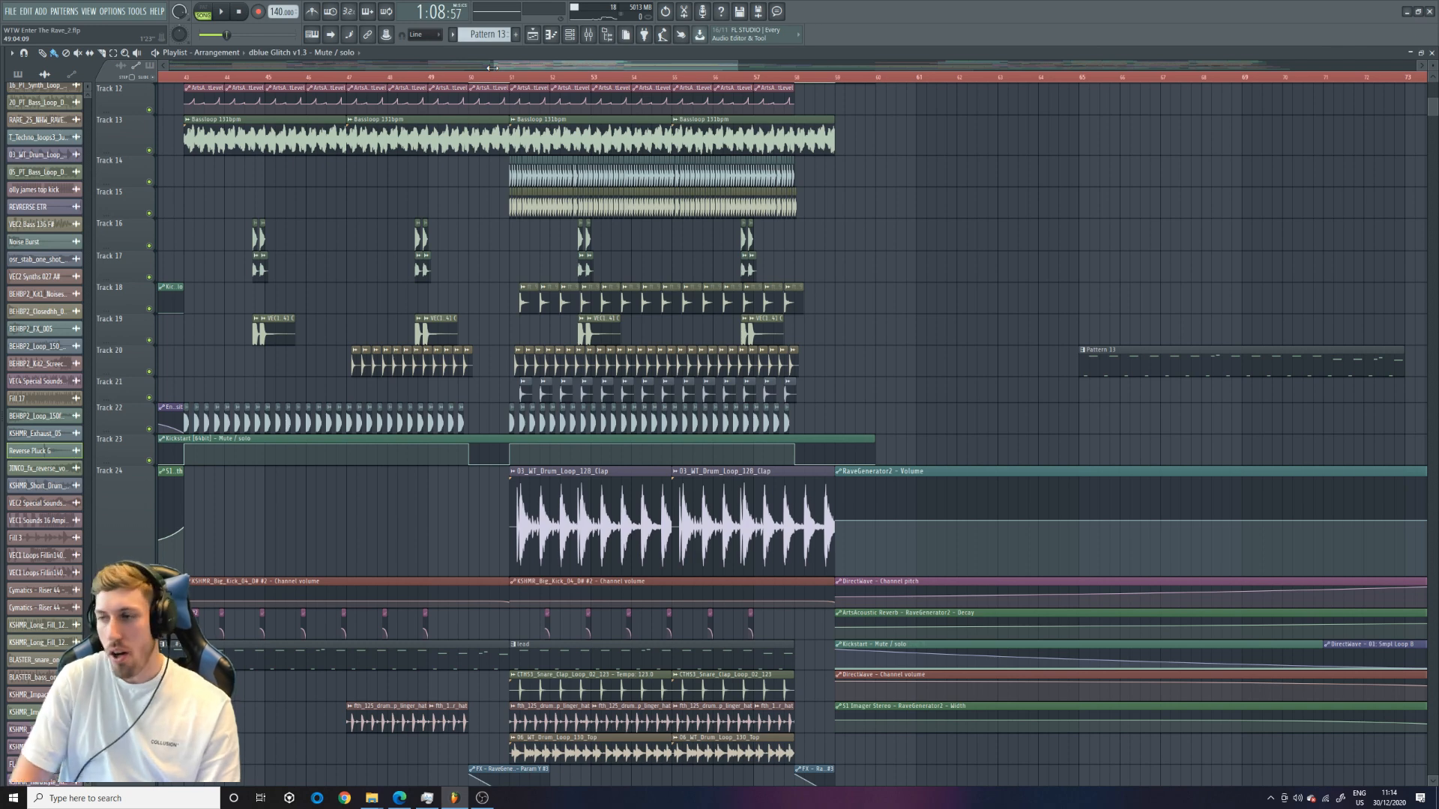
{"action": "double_click", "coordinate": [1179, 361]}
{"action": "left_click_drag", "start_coordinate": [640, 71], "coordinate": [289, 167]}
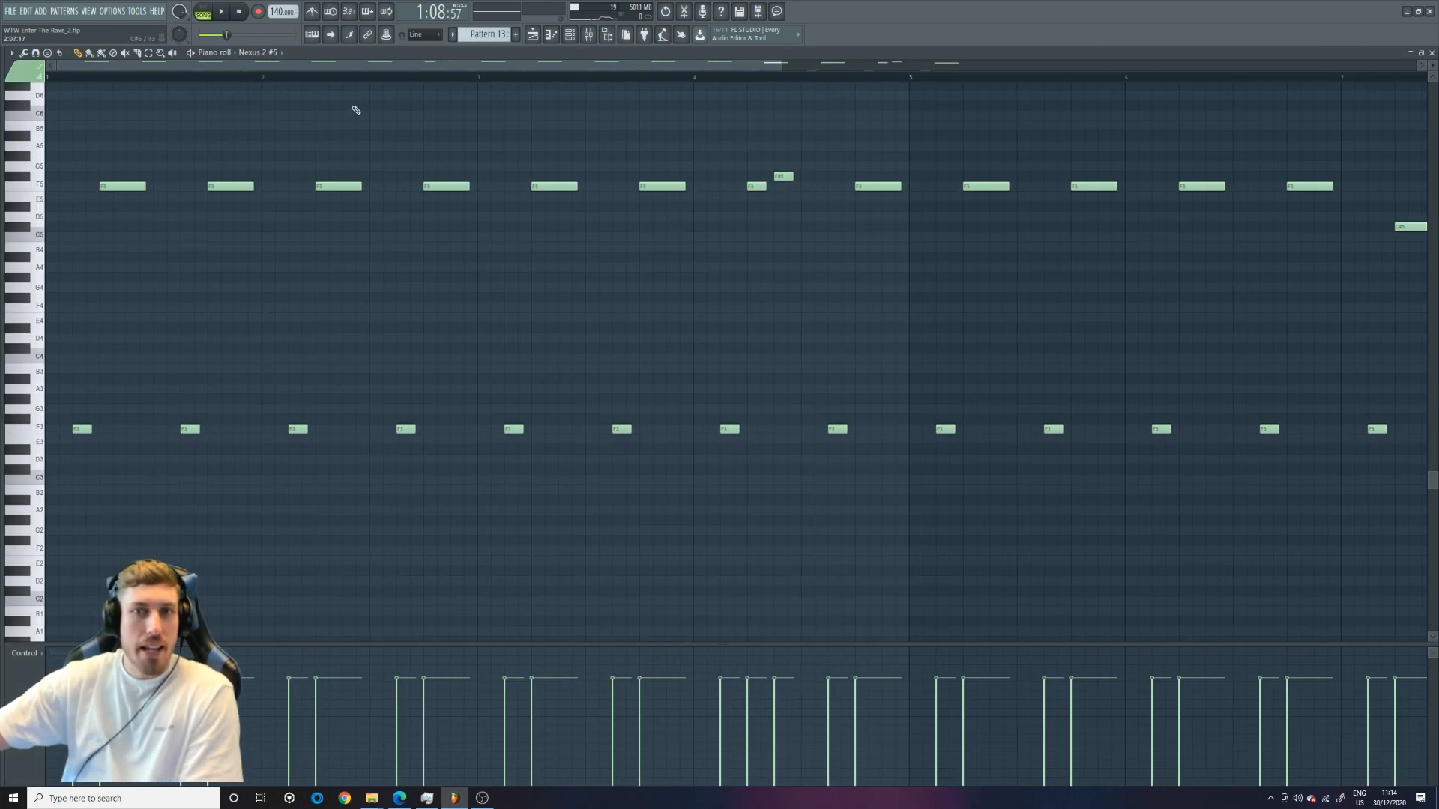
{"action": "key", "text": "F6"}
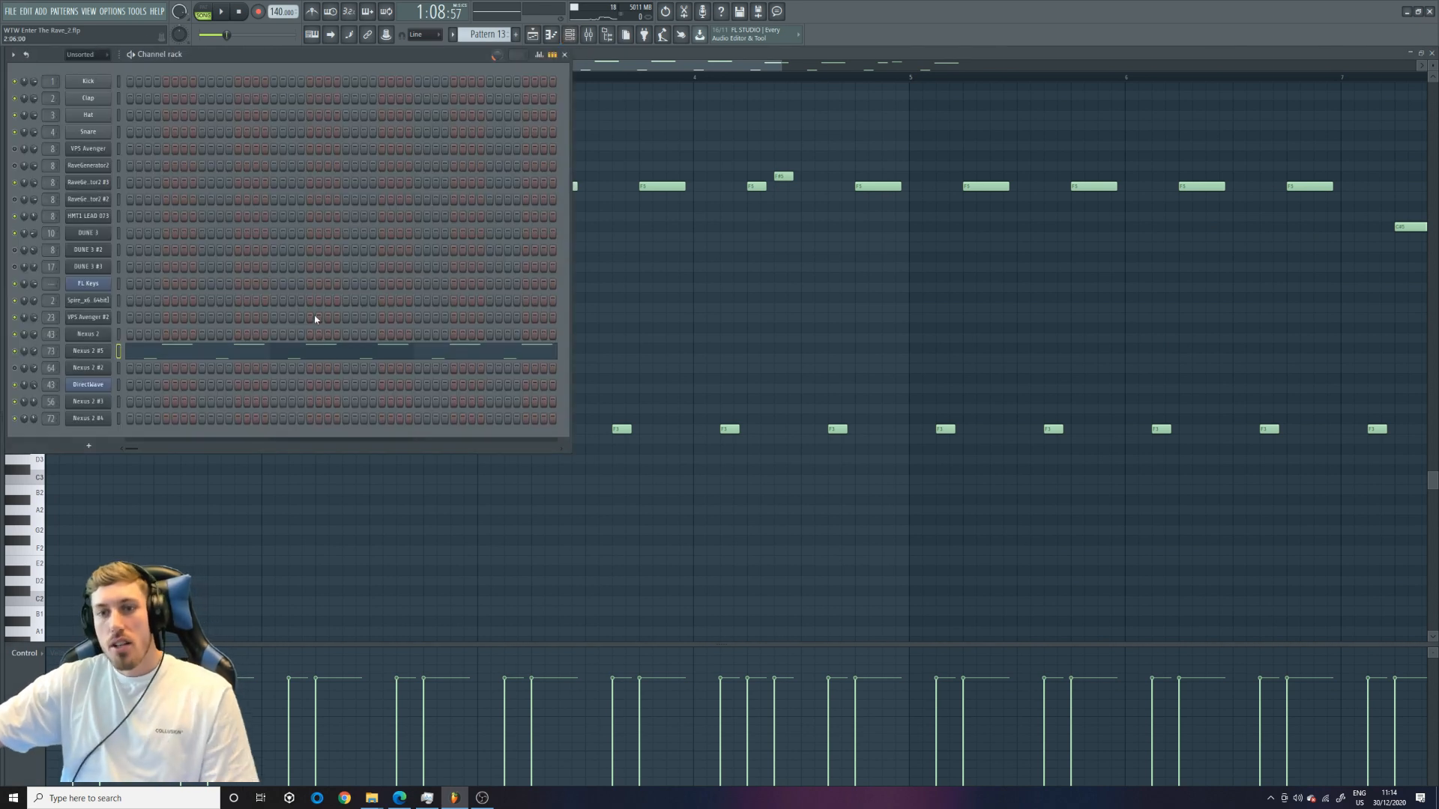
Audition Pattern 13 on its own in pattern mode, return to the playlist and stop playback
{"action": "left_click", "coordinate": [203, 12]}
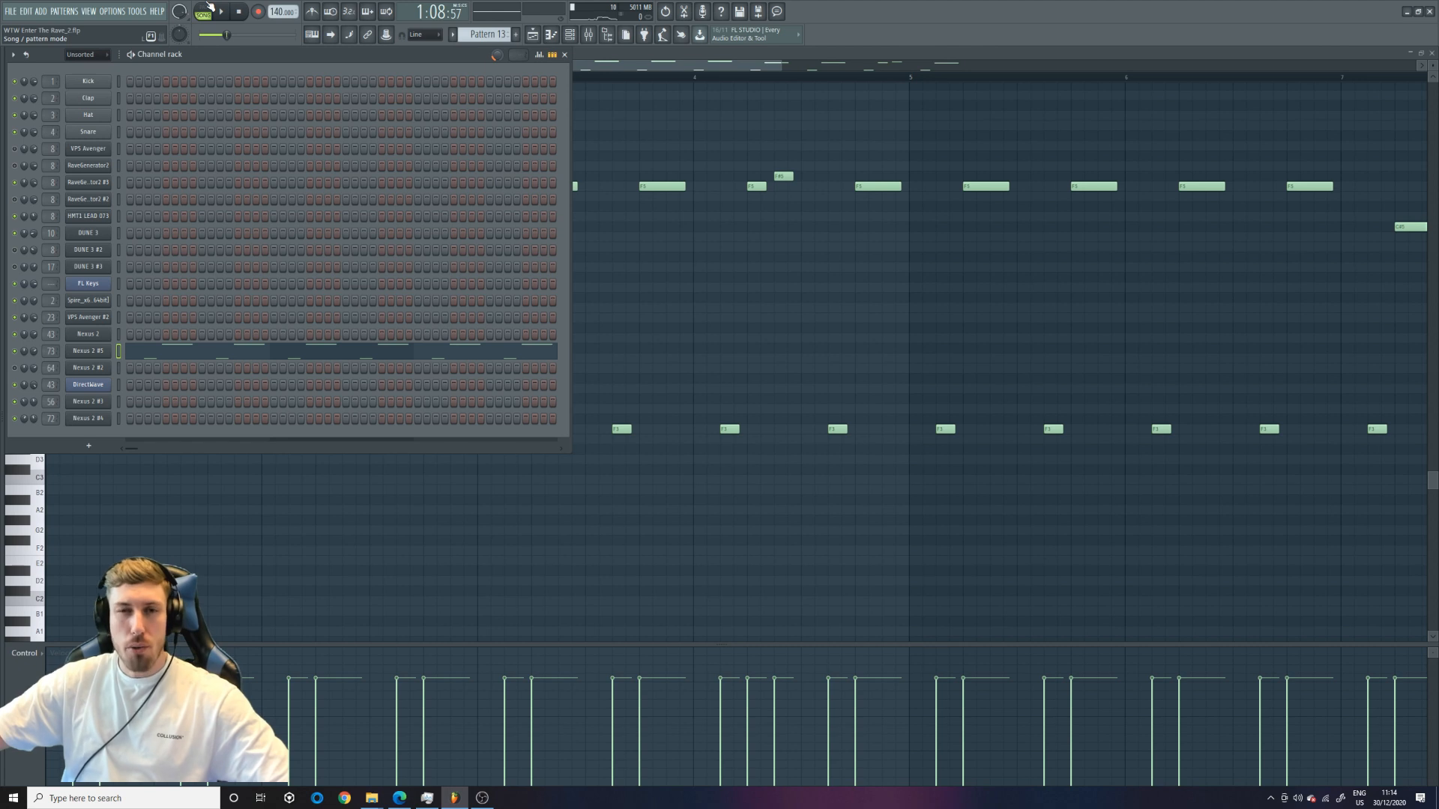
{"action": "left_click", "coordinate": [205, 7]}
{"action": "key", "text": "space"}
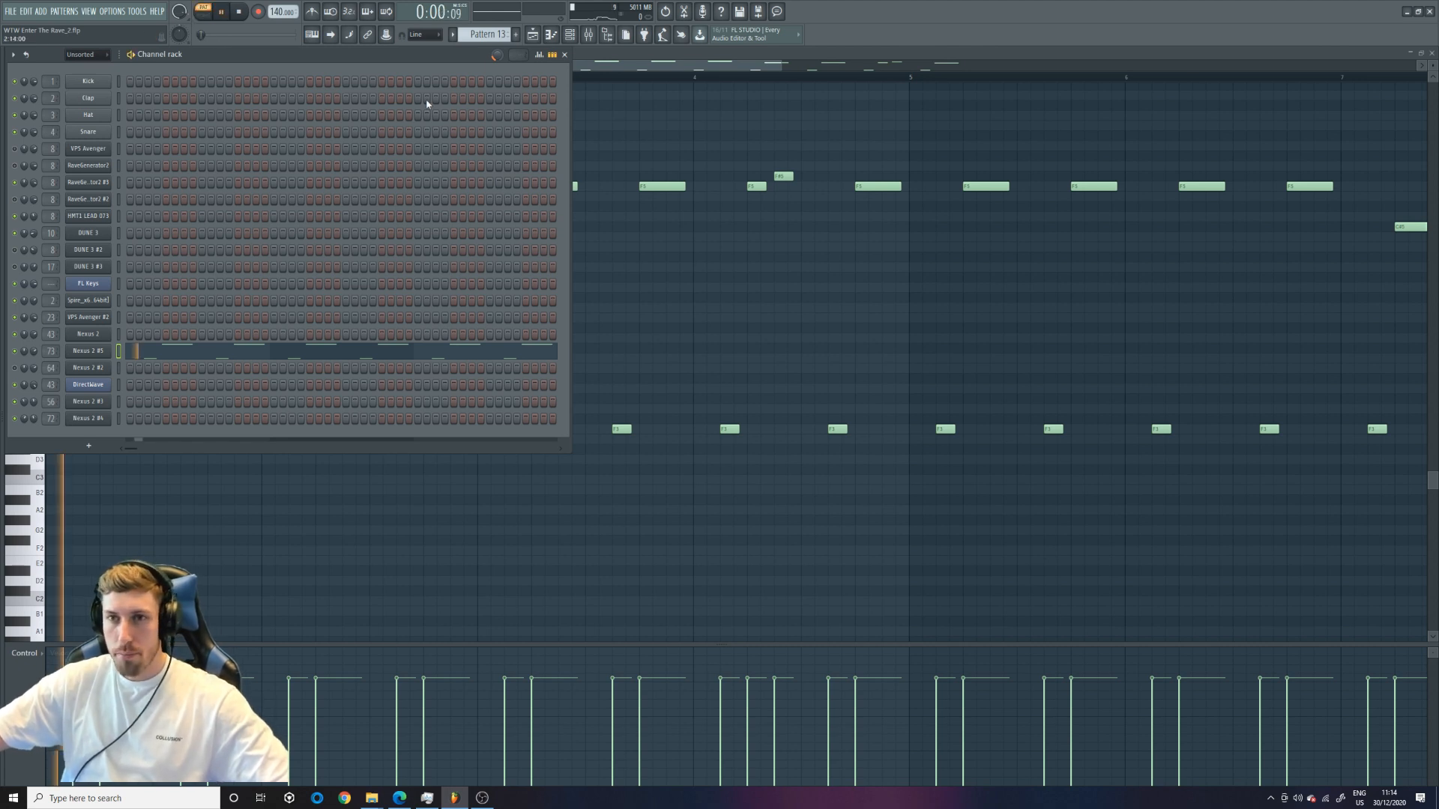
{"action": "left_click", "coordinate": [533, 35]}
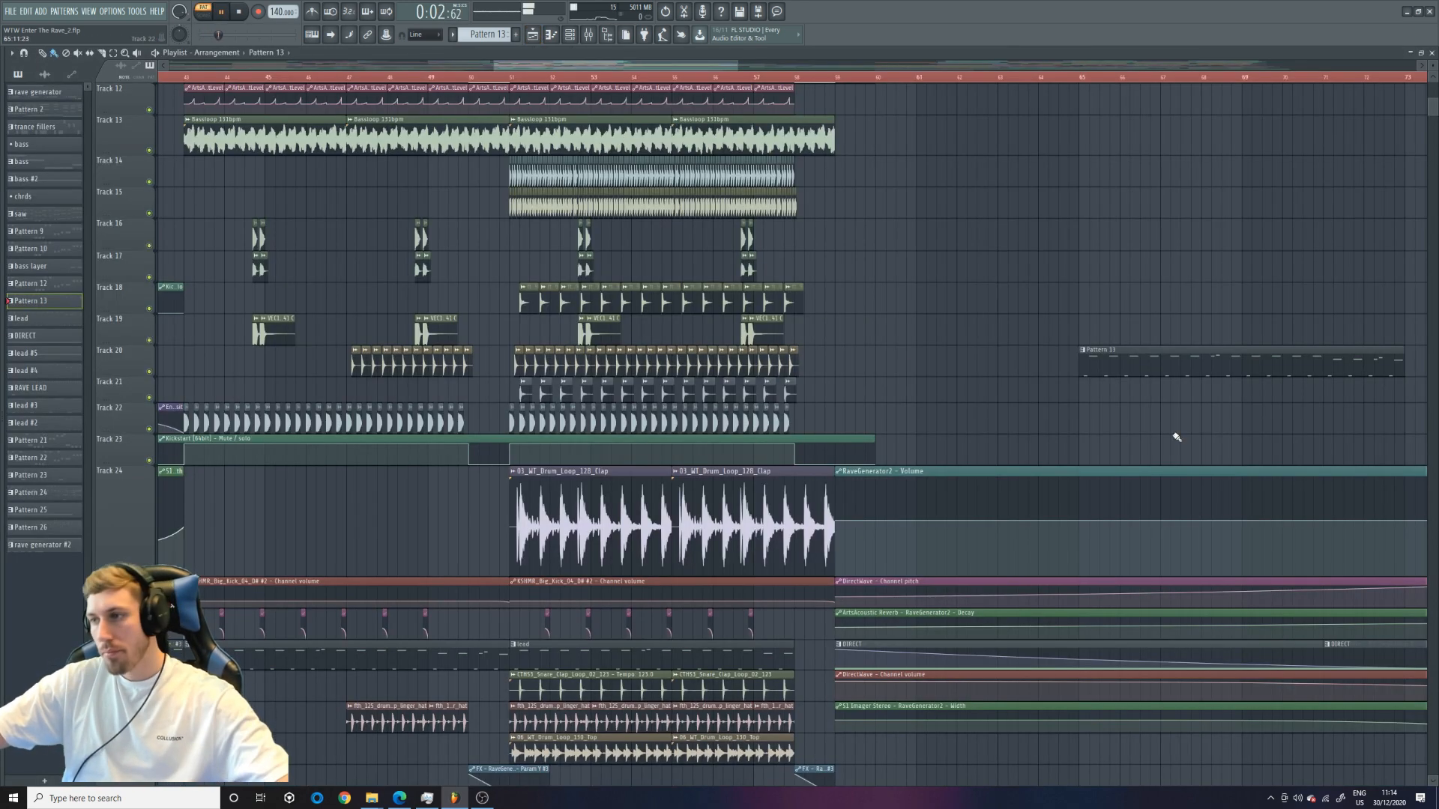
{"action": "key", "text": "space"}
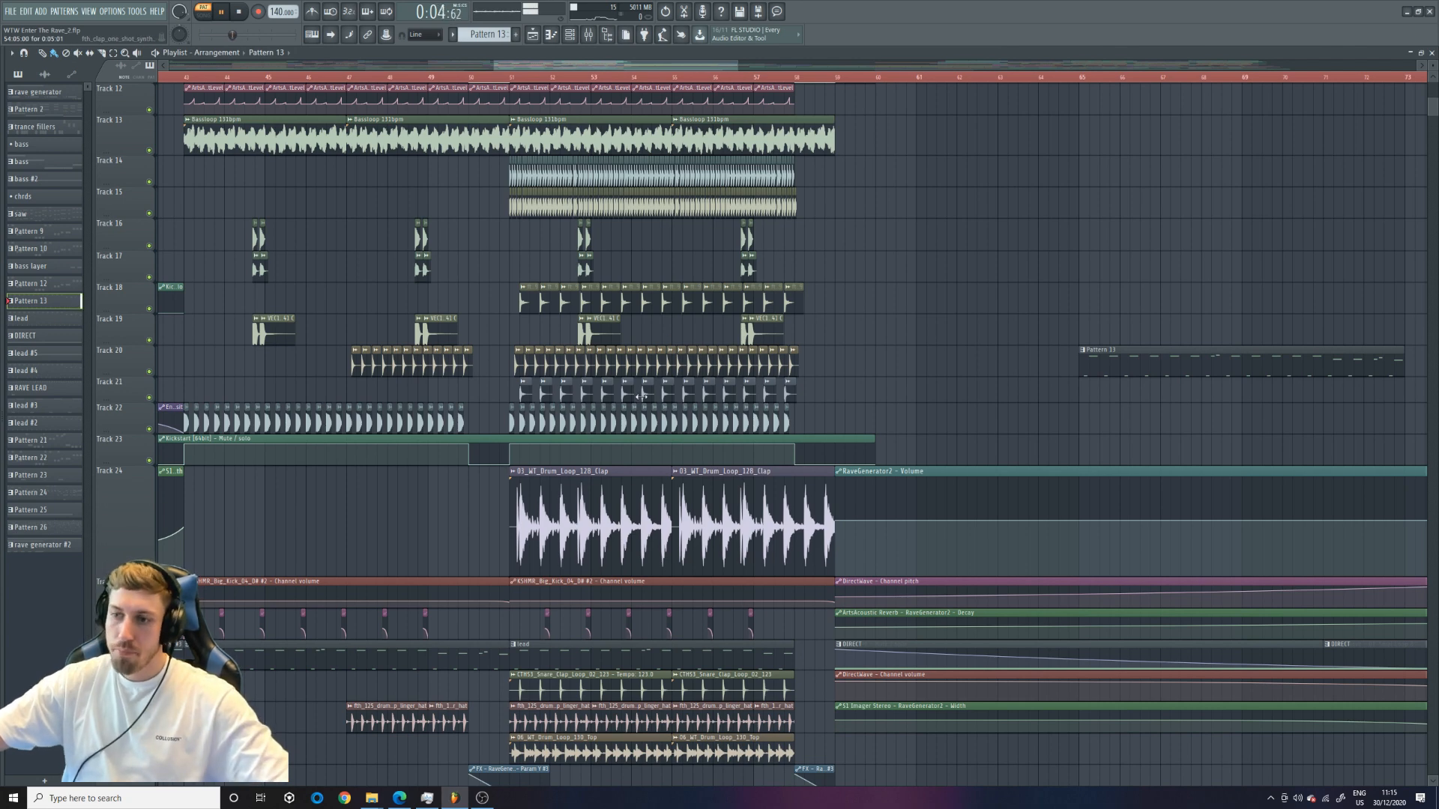
Audition the second lead clip on Track 27 from its piano roll, return to the playlist and stop playback
{"action": "scroll", "coordinate": [628, 526], "scroll_direction": "down", "scroll_amount": 4}
{"action": "left_click", "coordinate": [628, 525]}
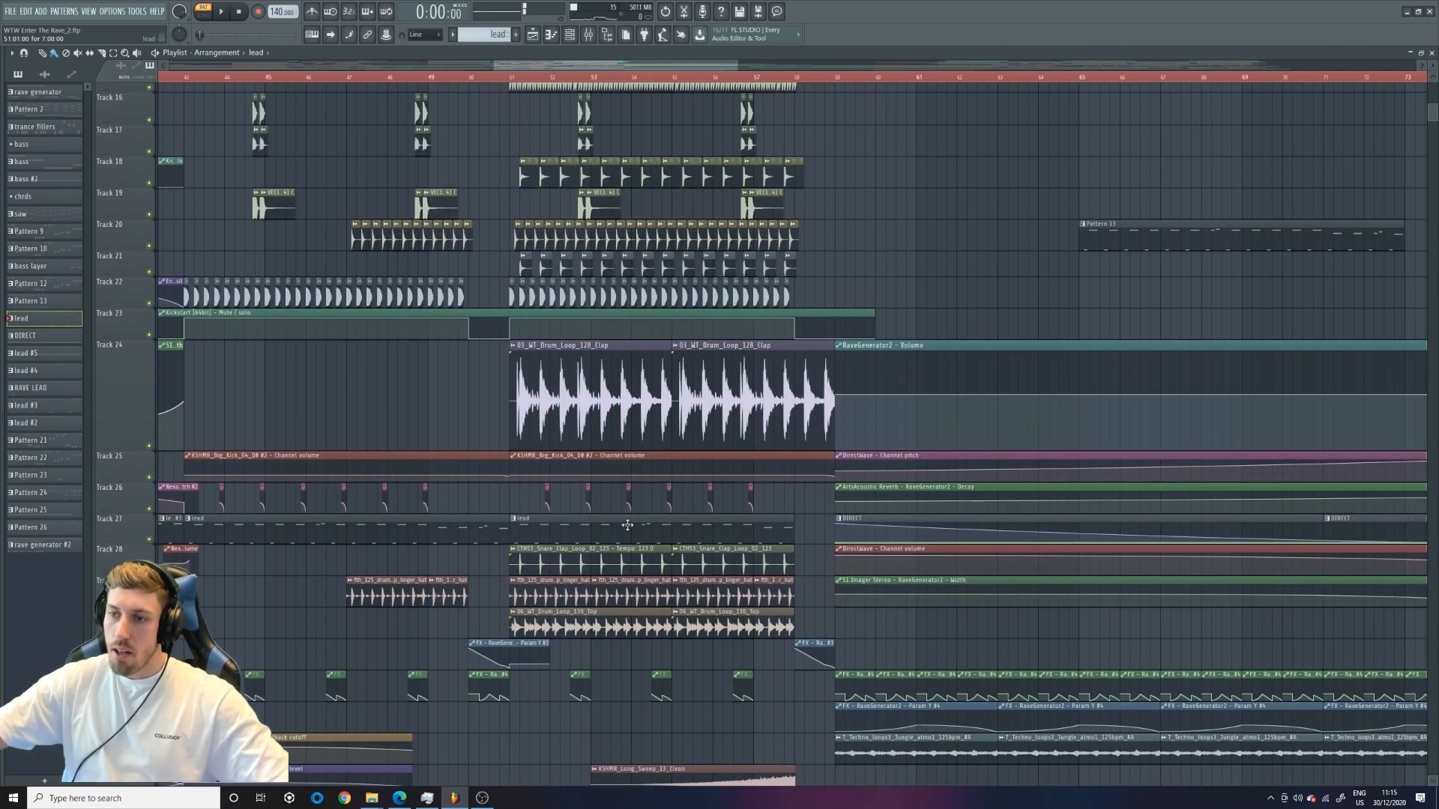
{"action": "double_click", "coordinate": [627, 525]}
{"action": "left_click", "coordinate": [224, 12]}
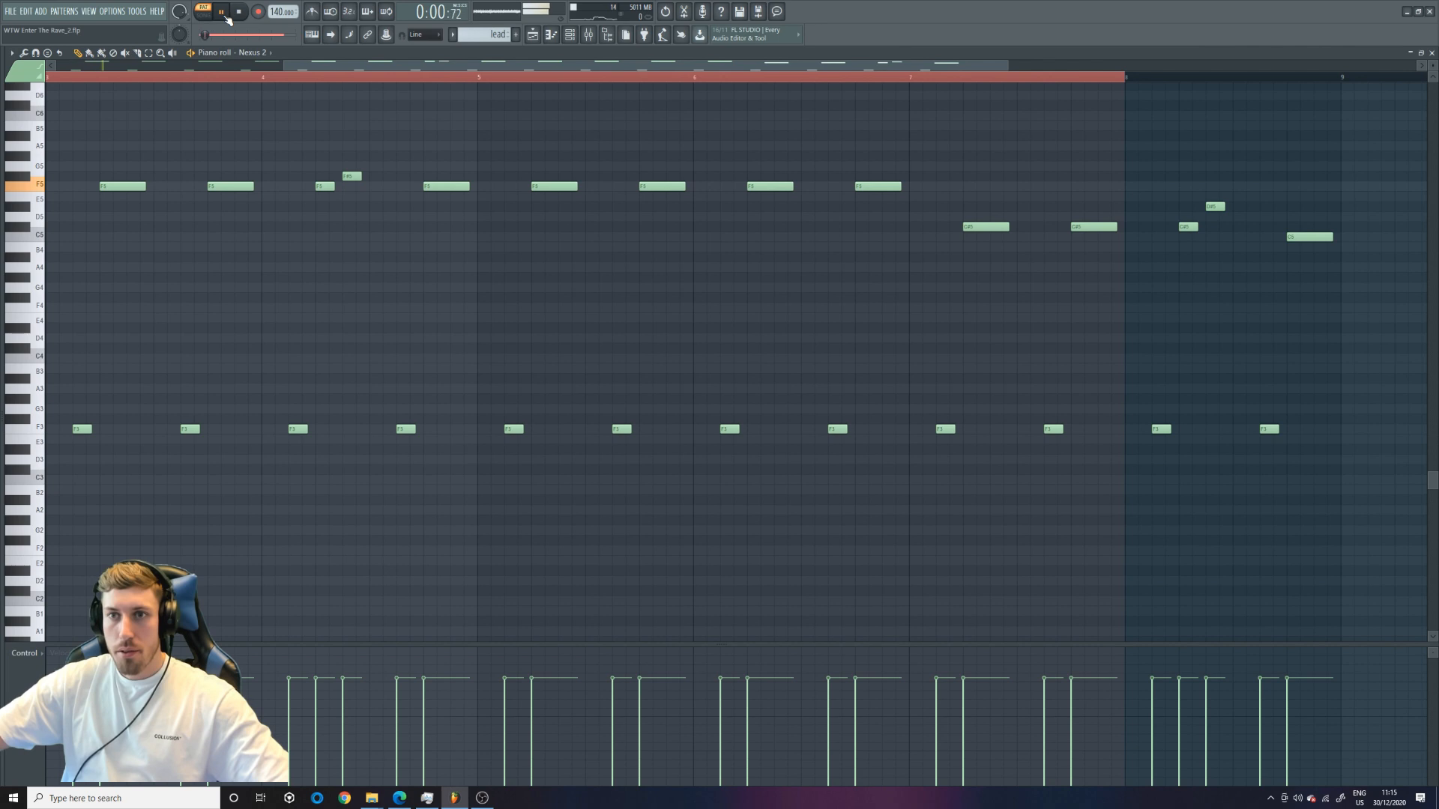
{"action": "left_click", "coordinate": [532, 34]}
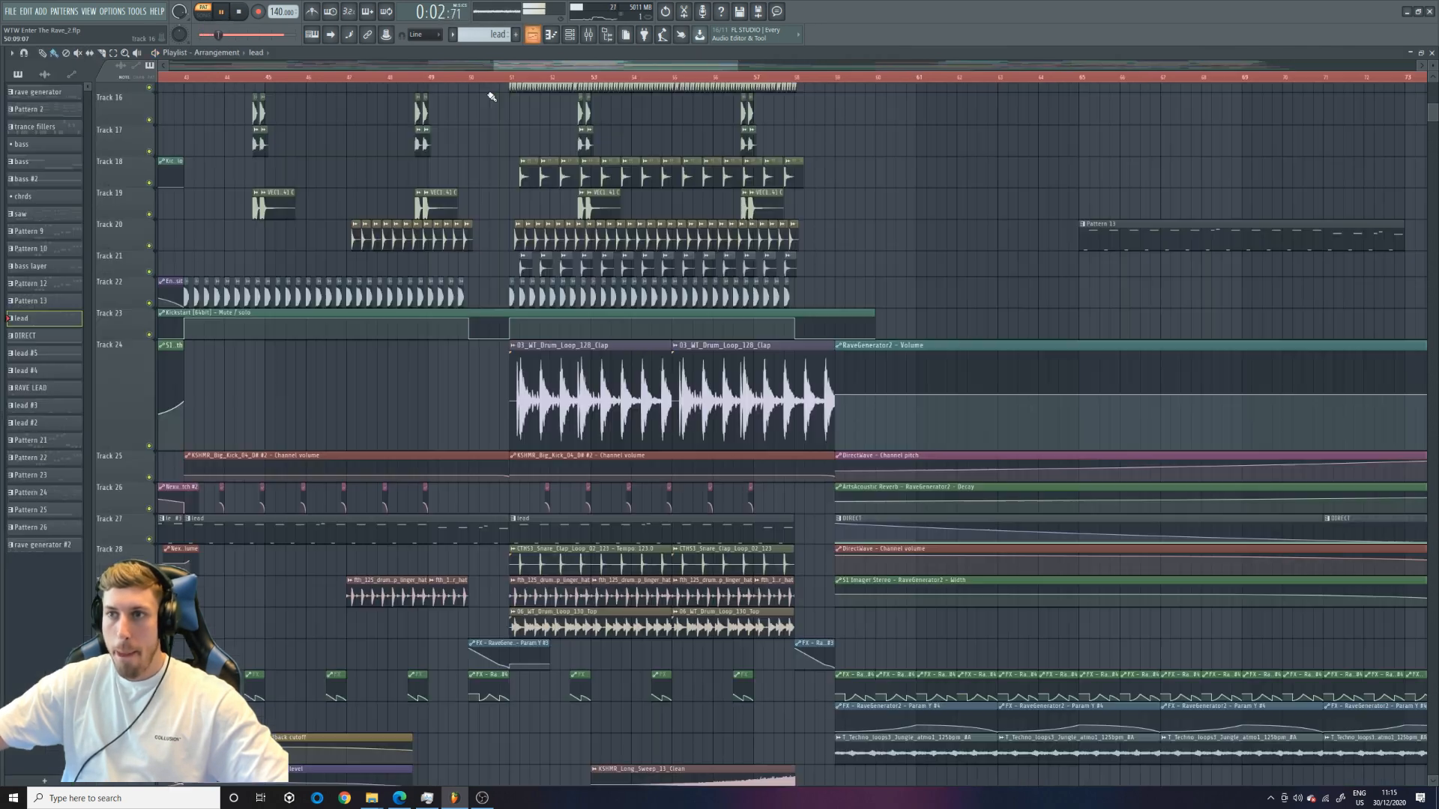
{"action": "key", "text": "space"}
Set the song position to the drop's start at bar 43 and solo Track 27
{"action": "left_click_drag", "start_coordinate": [514, 66], "coordinate": [501, 66]}
{"action": "left_click", "coordinate": [255, 76]}
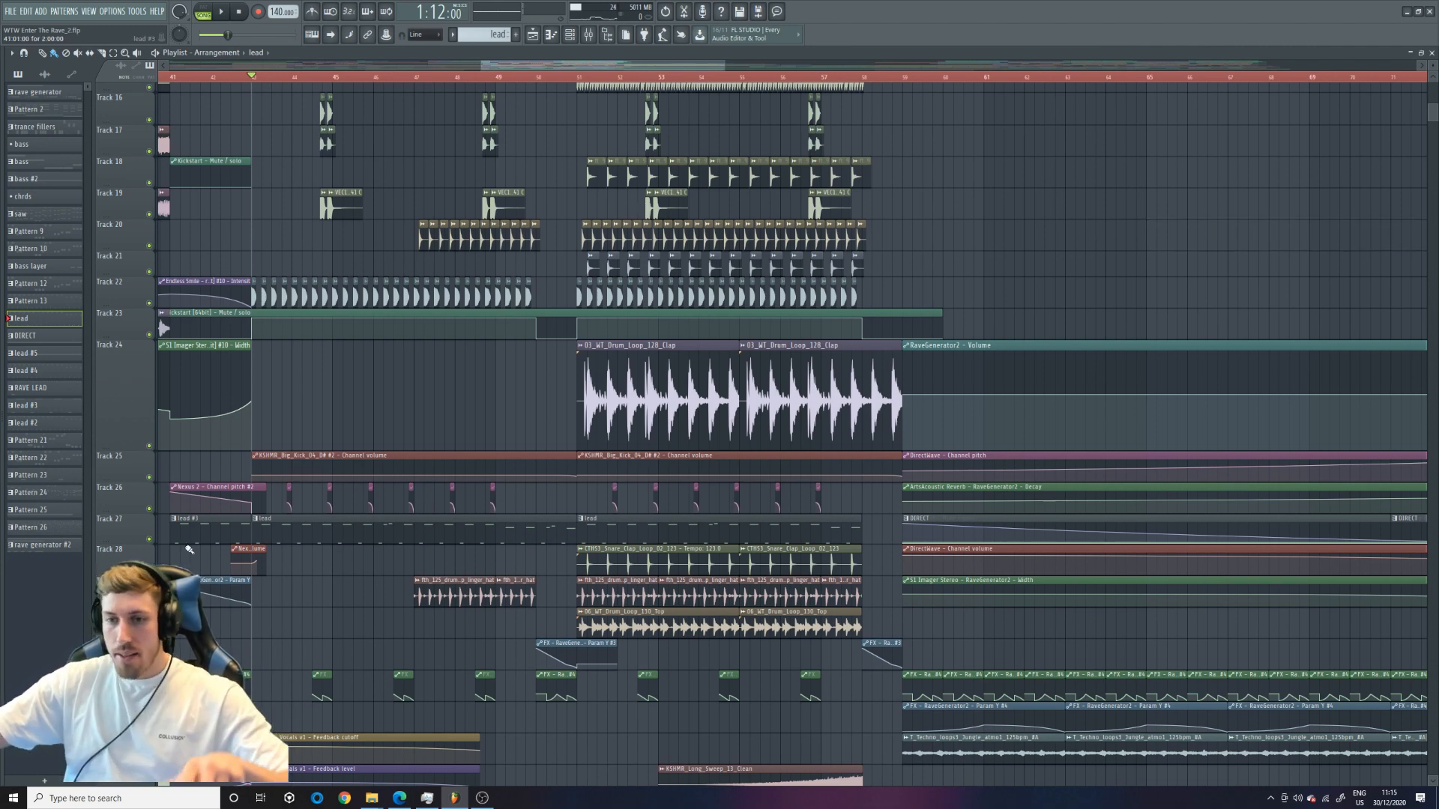
{"action": "right_click", "coordinate": [149, 539]}
Review the lead clip's notes and the Nexus 2 channel's preset library, and return to the playlist
{"action": "double_click", "coordinate": [443, 532]}
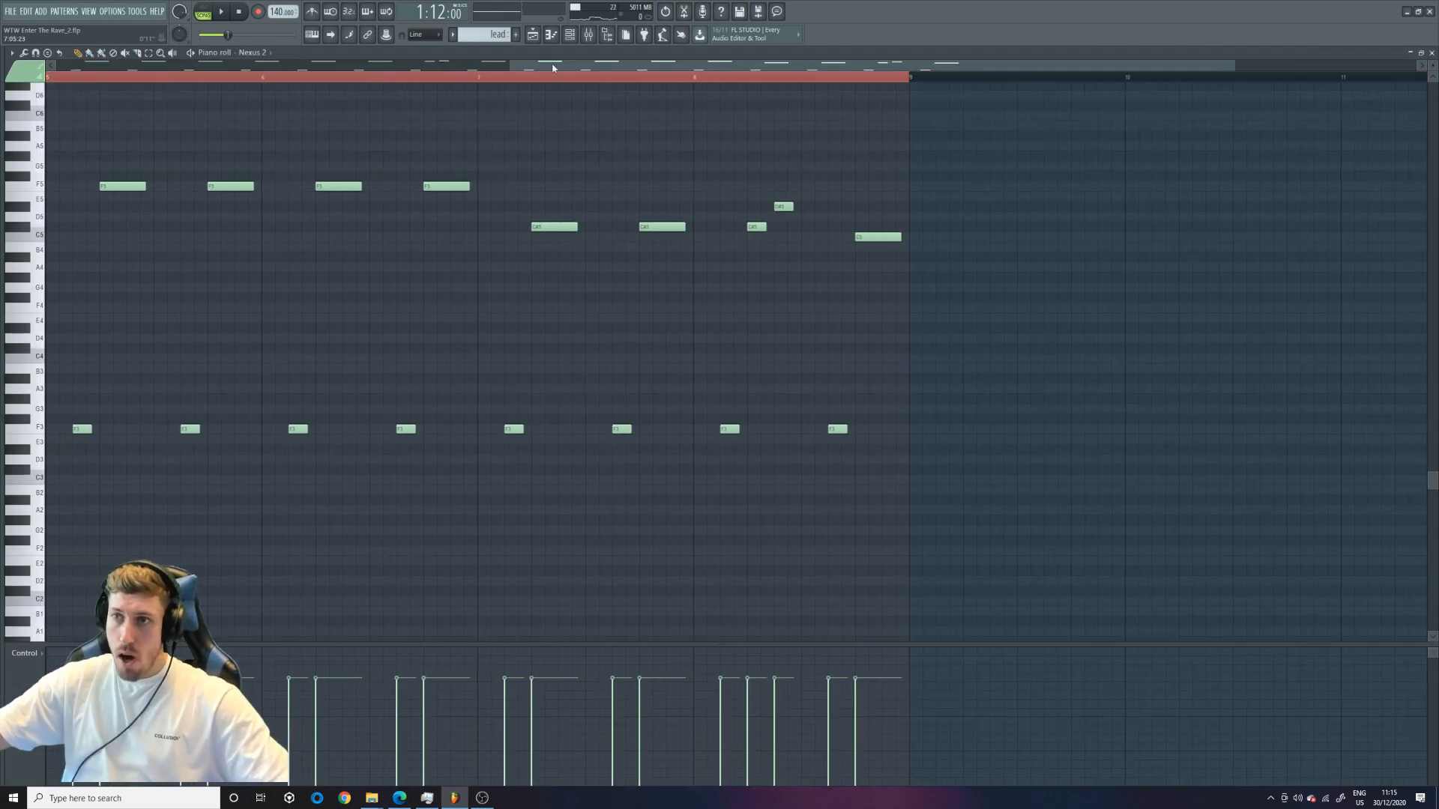
{"action": "left_click", "coordinate": [570, 35]}
{"action": "left_click", "coordinate": [84, 333]}
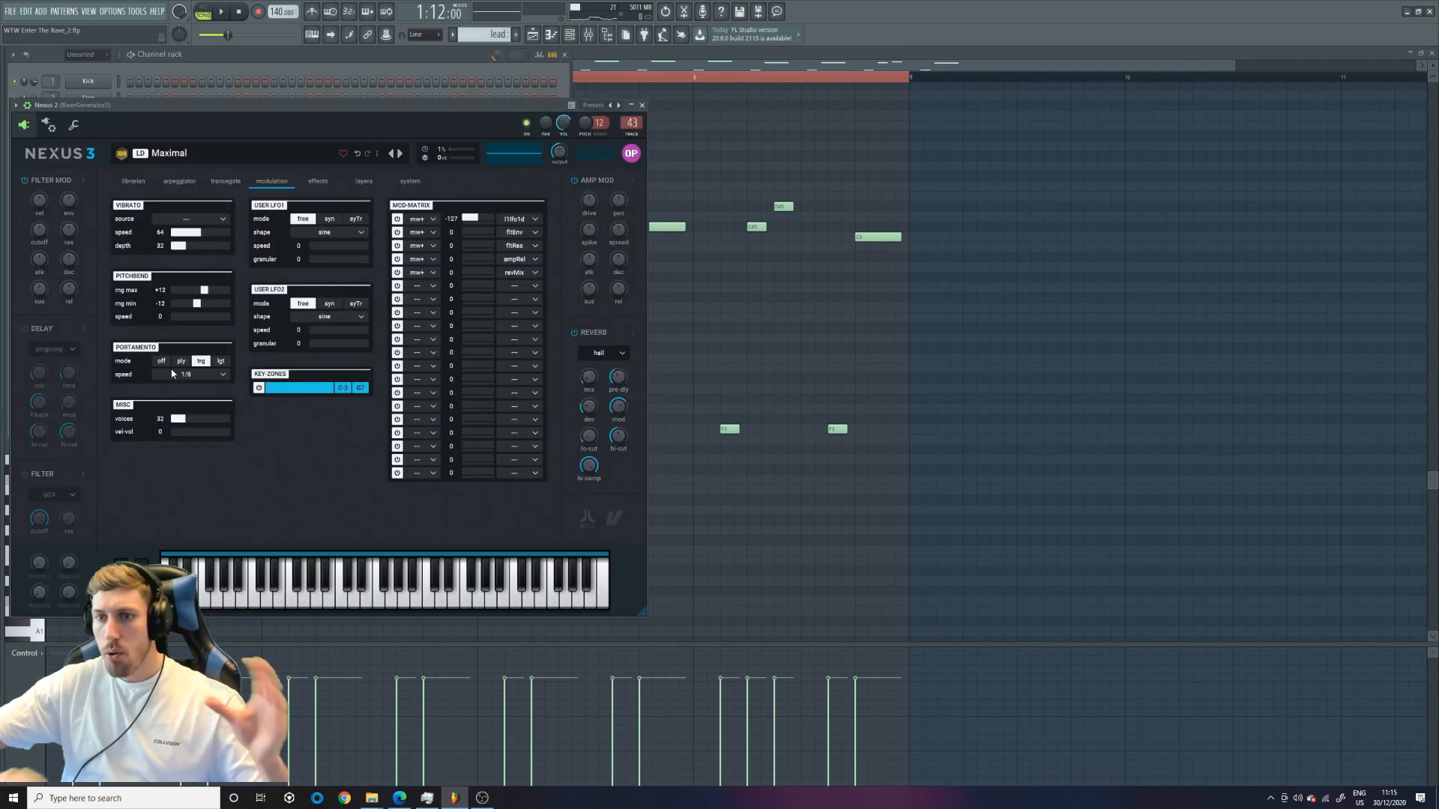
{"action": "left_click", "coordinate": [132, 182]}
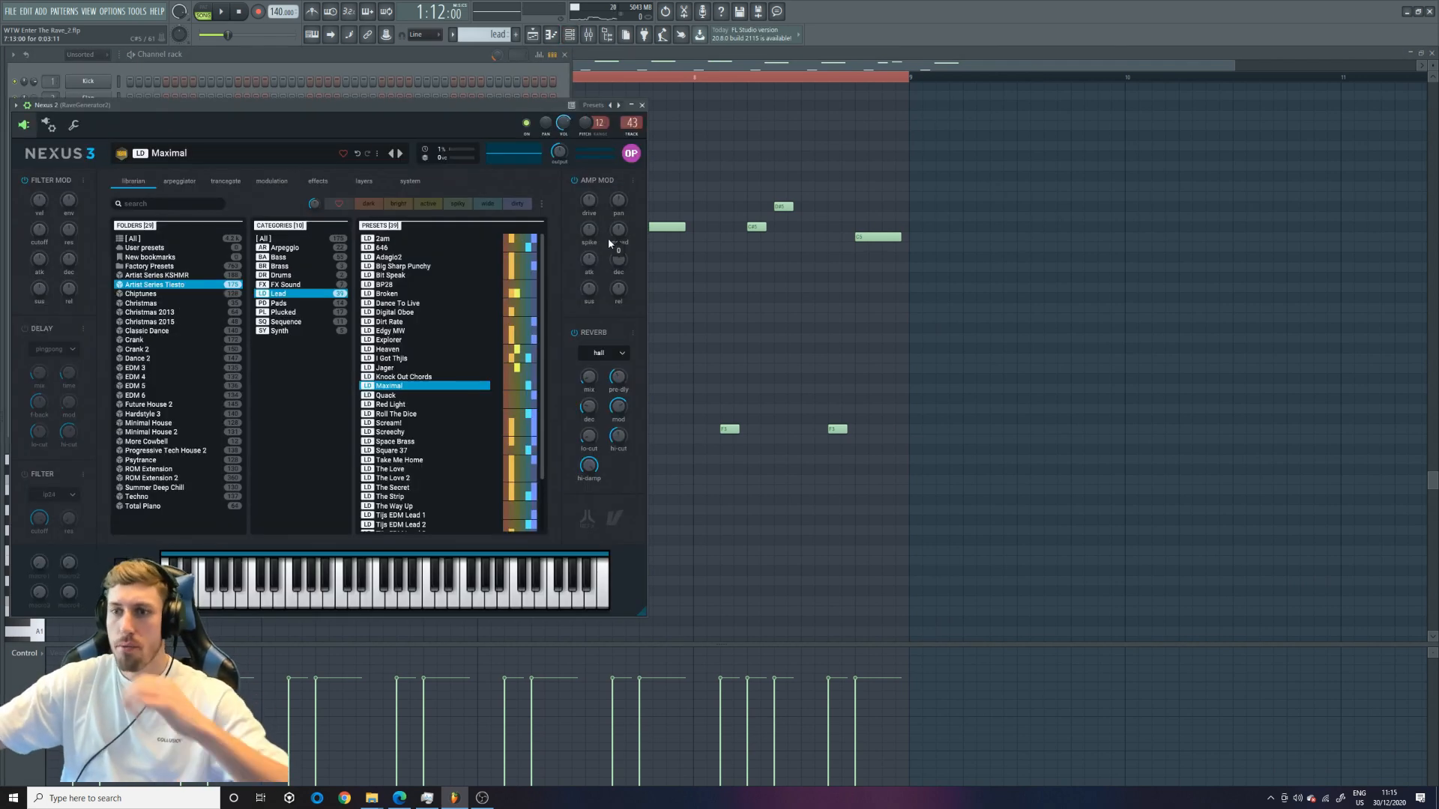
{"action": "left_click", "coordinate": [532, 35]}
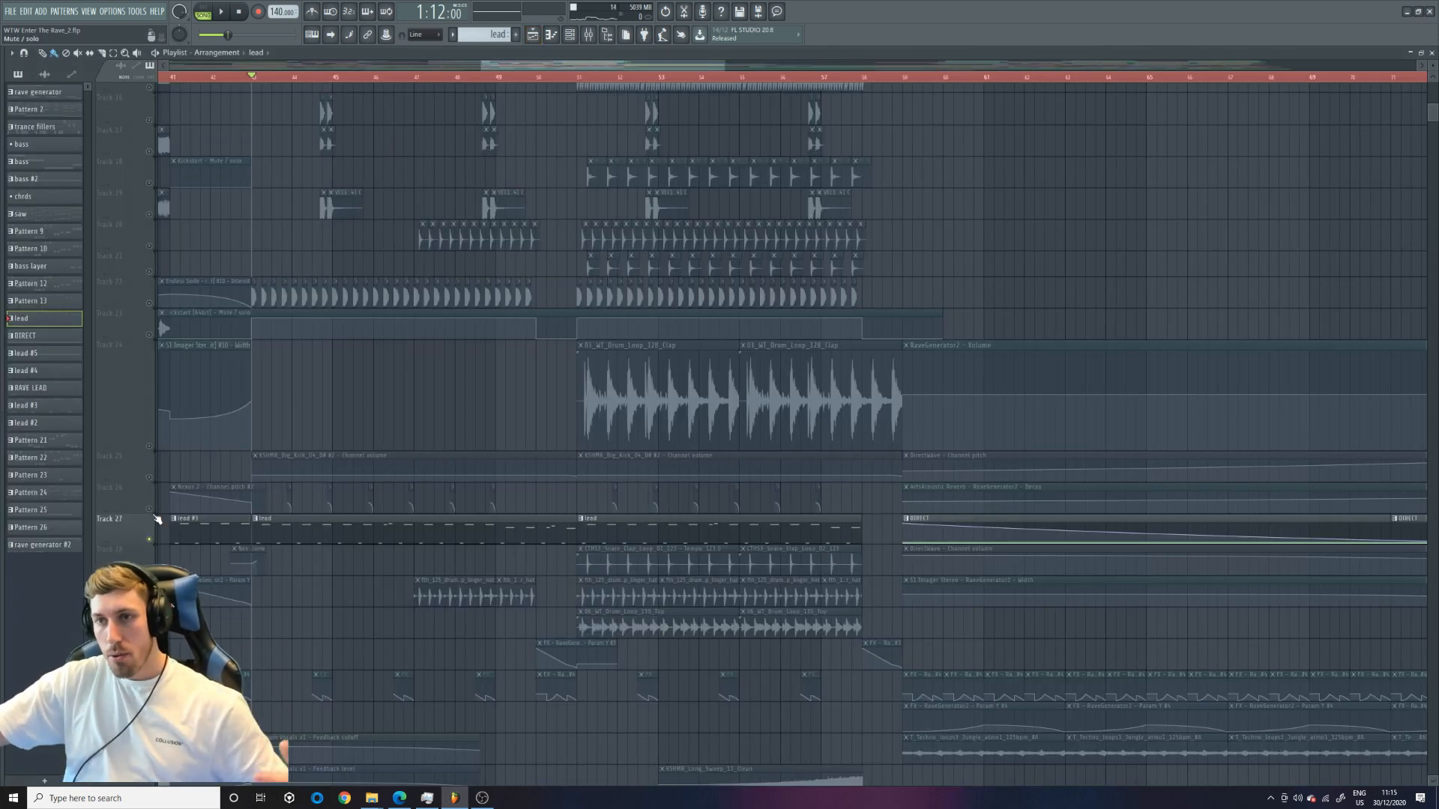
Unmute the automation on Track 32 alongside the soloed lead track
{"action": "scroll", "coordinate": [231, 498], "scroll_direction": "up", "scroll_amount": 2}
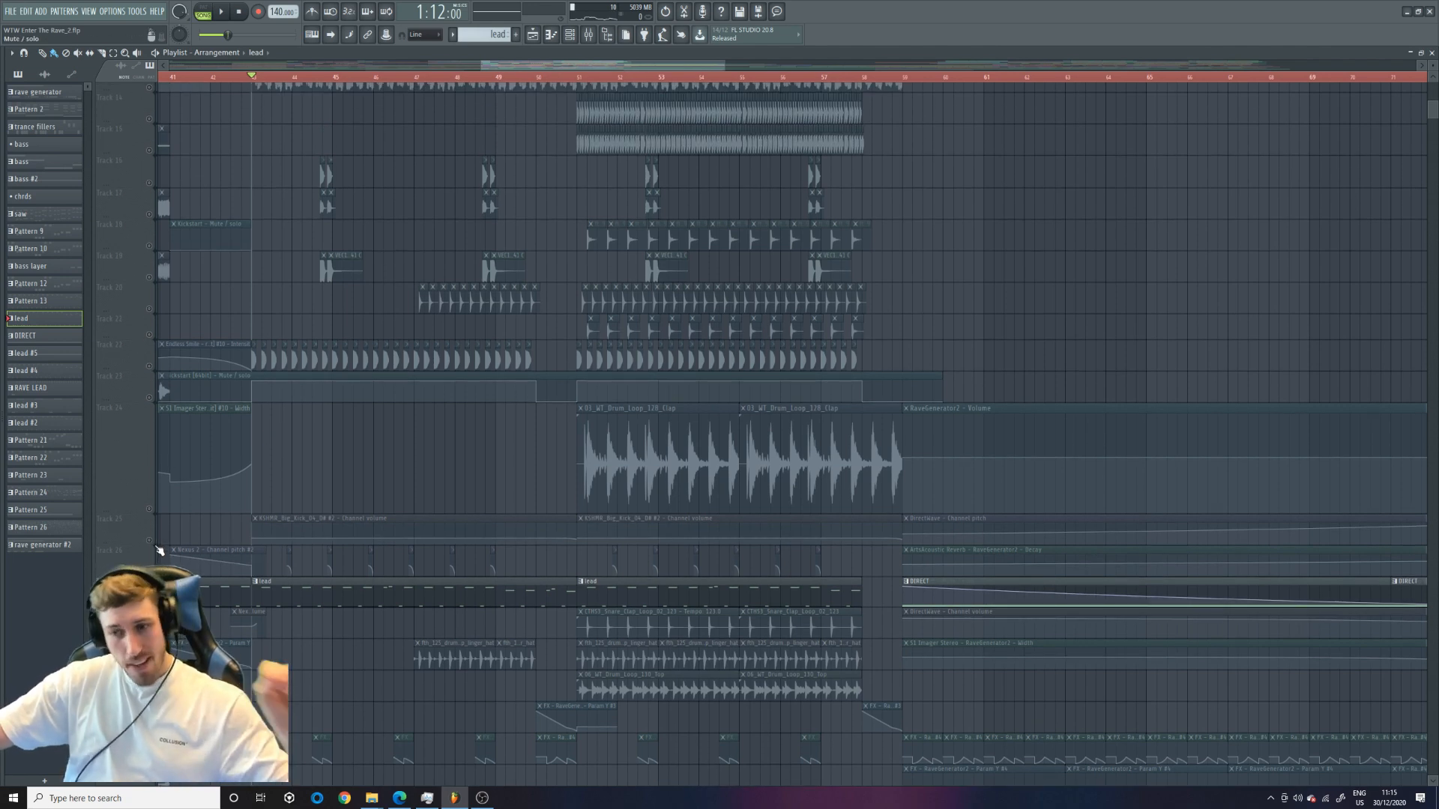
{"action": "scroll", "coordinate": [156, 544], "scroll_direction": "down", "scroll_amount": 5}
{"action": "scroll", "coordinate": [156, 544], "scroll_direction": "down", "scroll_amount": 1}
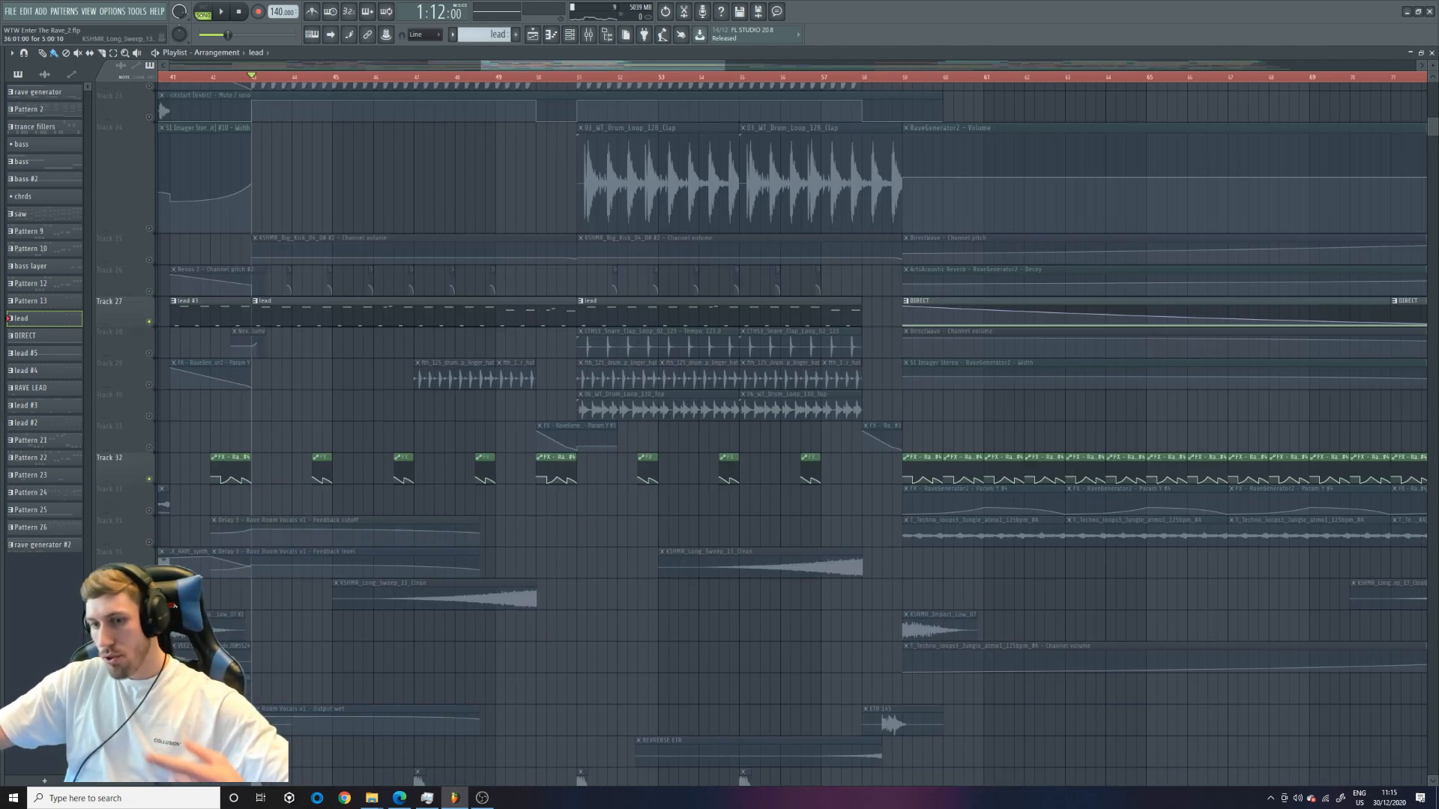
Unmute the automation on Tracks 25, 26 and 12 alongside the soloed lead track
{"action": "scroll", "coordinate": [155, 544], "scroll_direction": "down", "scroll_amount": 6}
{"action": "scroll", "coordinate": [168, 456], "scroll_direction": "down", "scroll_amount": 6}
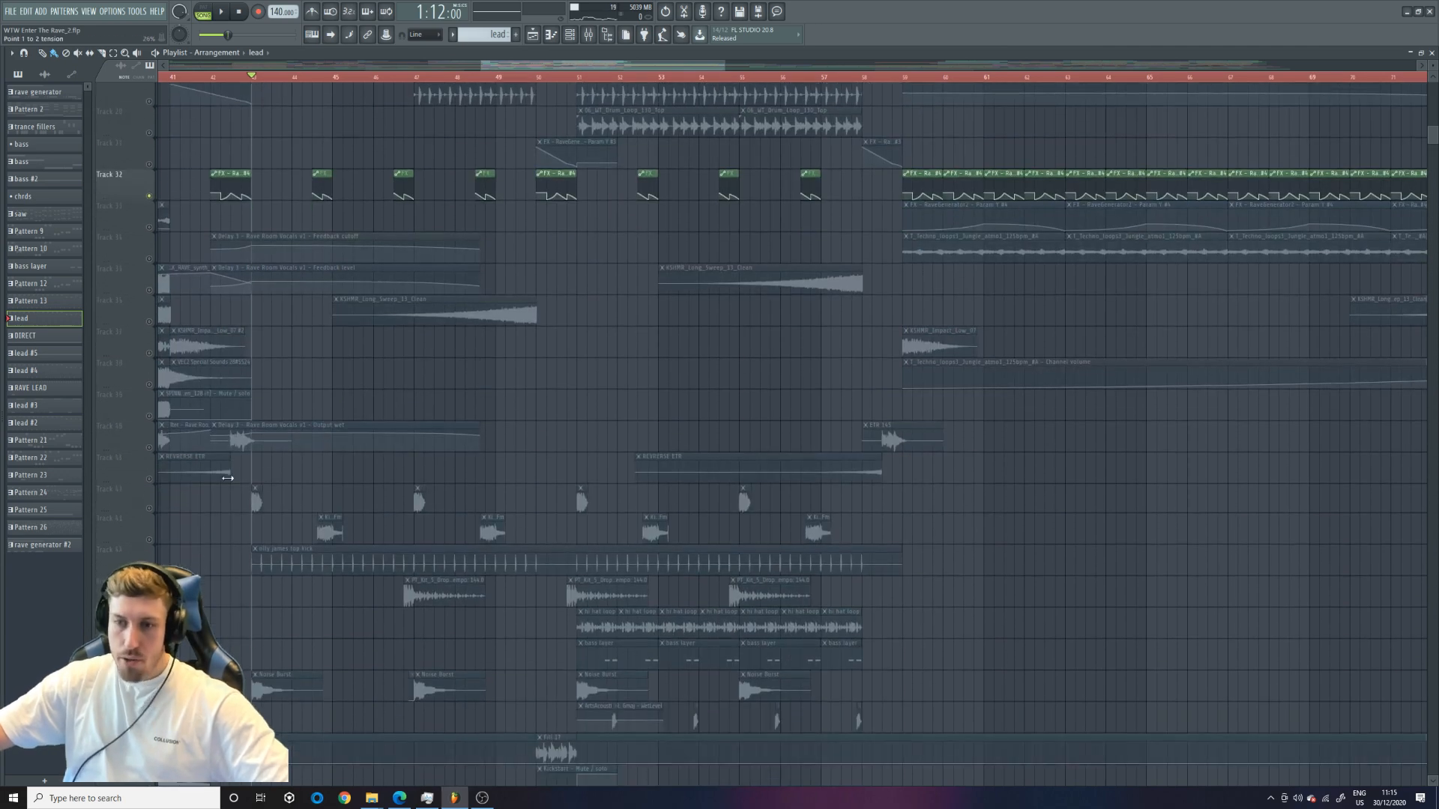
{"action": "scroll", "coordinate": [168, 457], "scroll_direction": "down", "scroll_amount": 6}
{"action": "scroll", "coordinate": [168, 479], "scroll_direction": "up", "scroll_amount": 15}
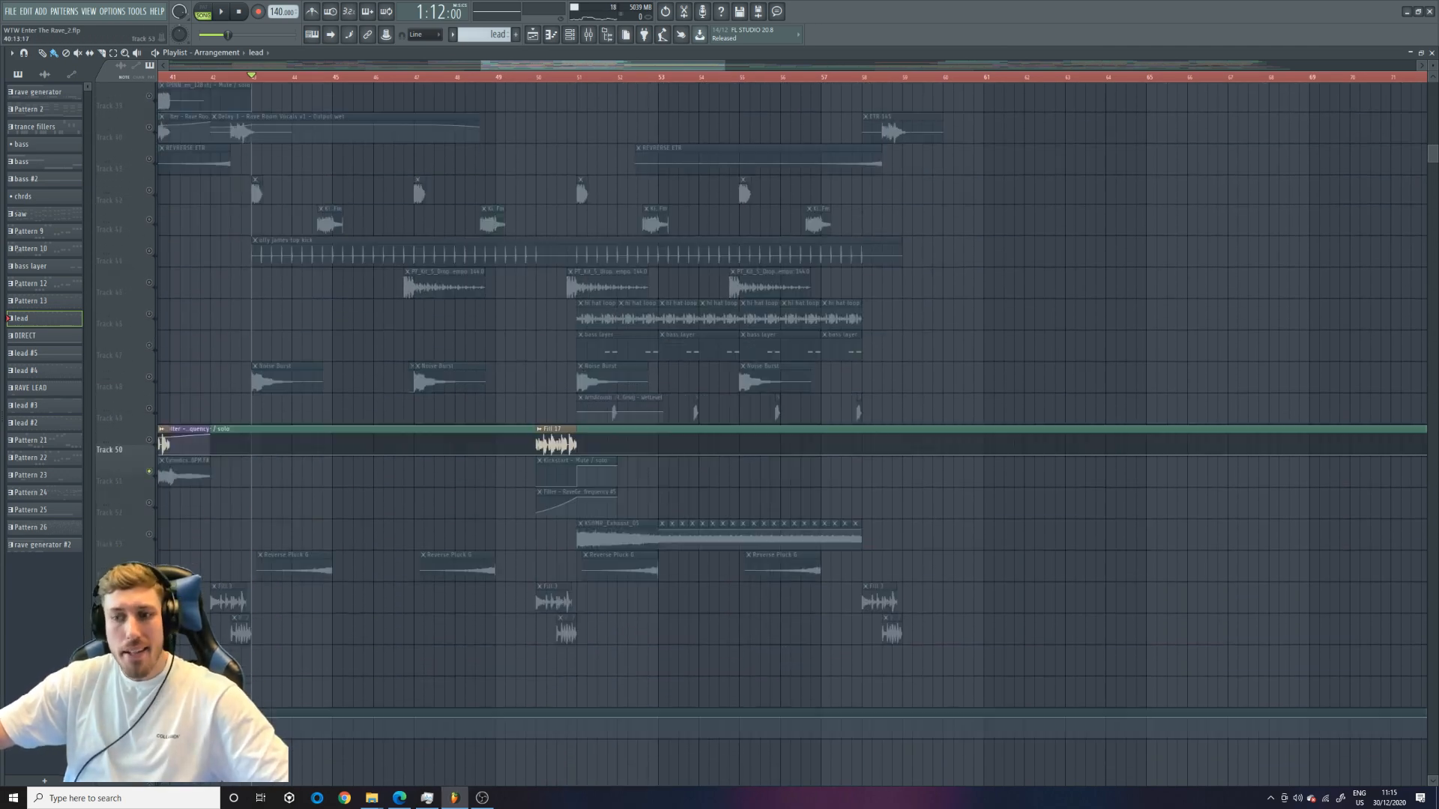
{"action": "scroll", "coordinate": [167, 480], "scroll_direction": "up", "scroll_amount": 3}
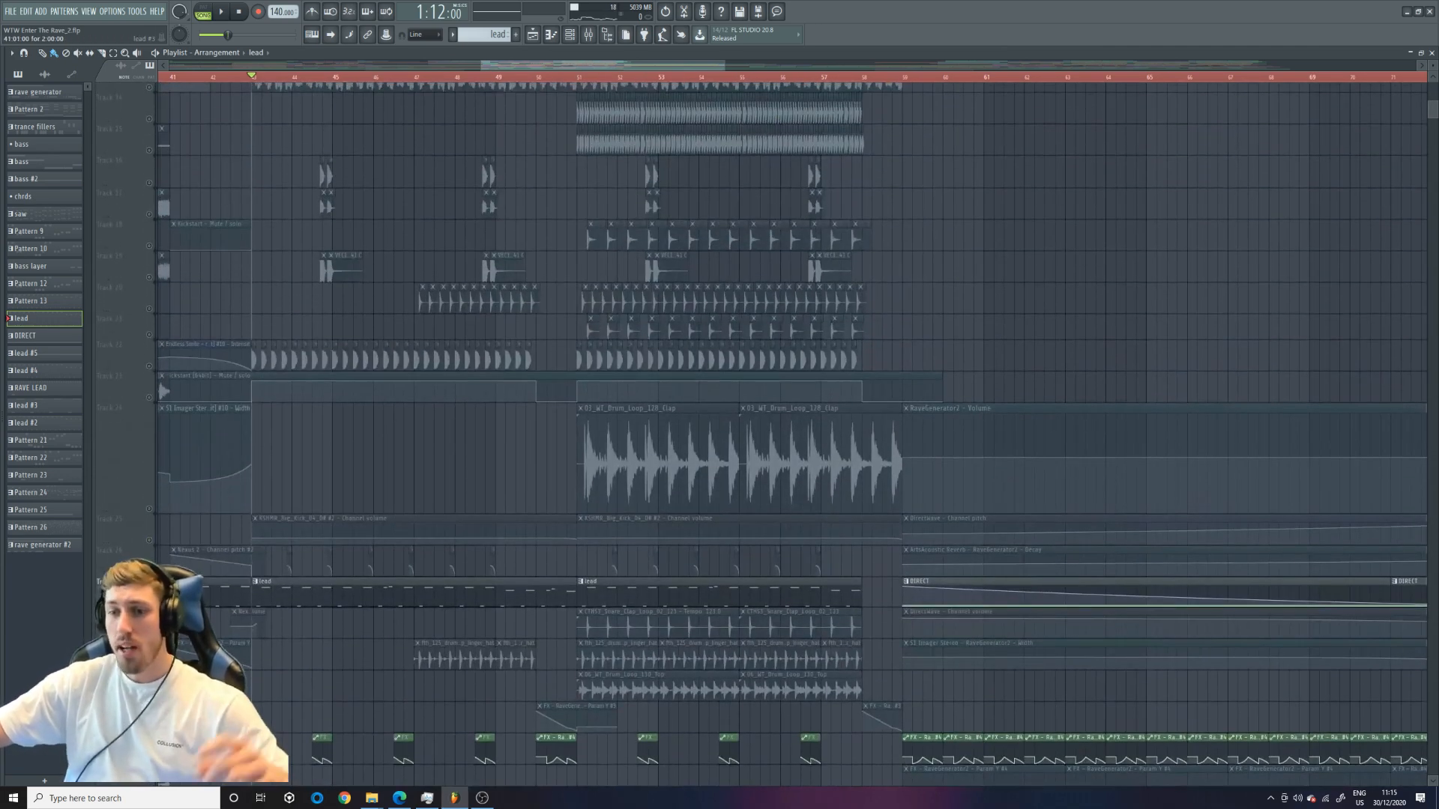
{"action": "scroll", "coordinate": [182, 338], "scroll_direction": "up", "scroll_amount": 8}
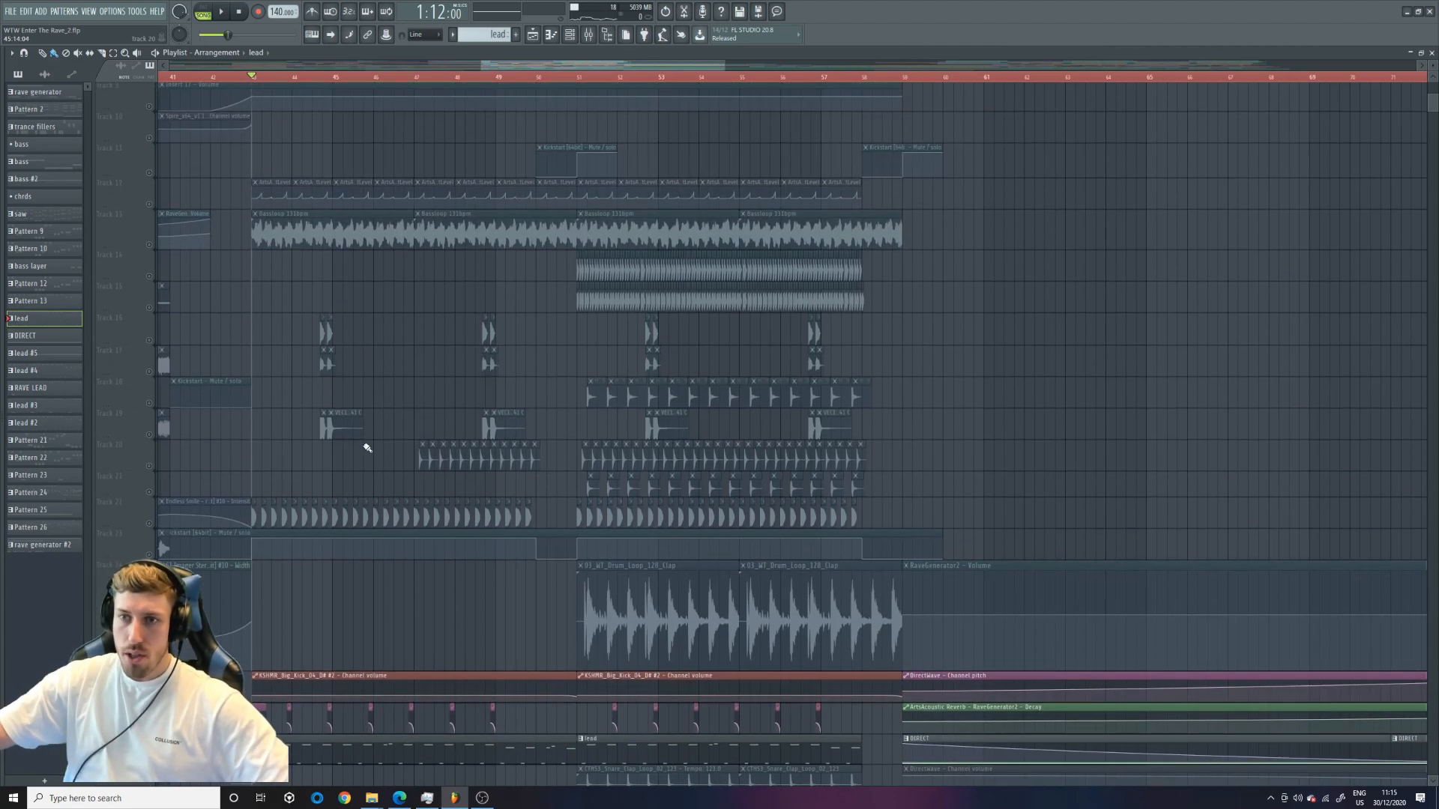
{"action": "left_click", "coordinate": [149, 330]}
{"action": "scroll", "coordinate": [166, 315], "scroll_direction": "up", "scroll_amount": 4}
Play the drop from bar 43 to hear the lead with its unmuted automation, and stop playback
{"action": "key", "text": "space"}
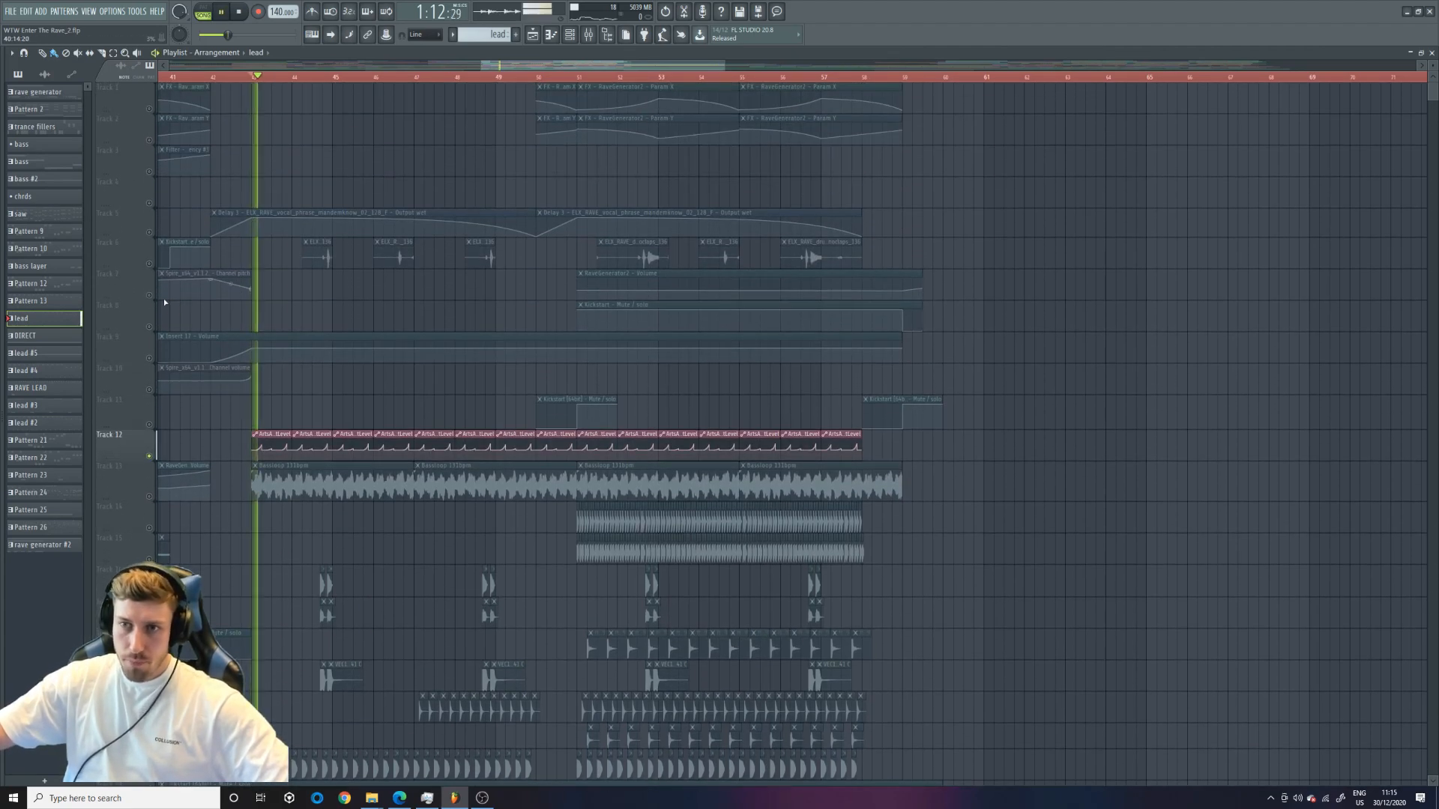
{"action": "scroll", "coordinate": [225, 414], "scroll_direction": "down", "scroll_amount": 20}
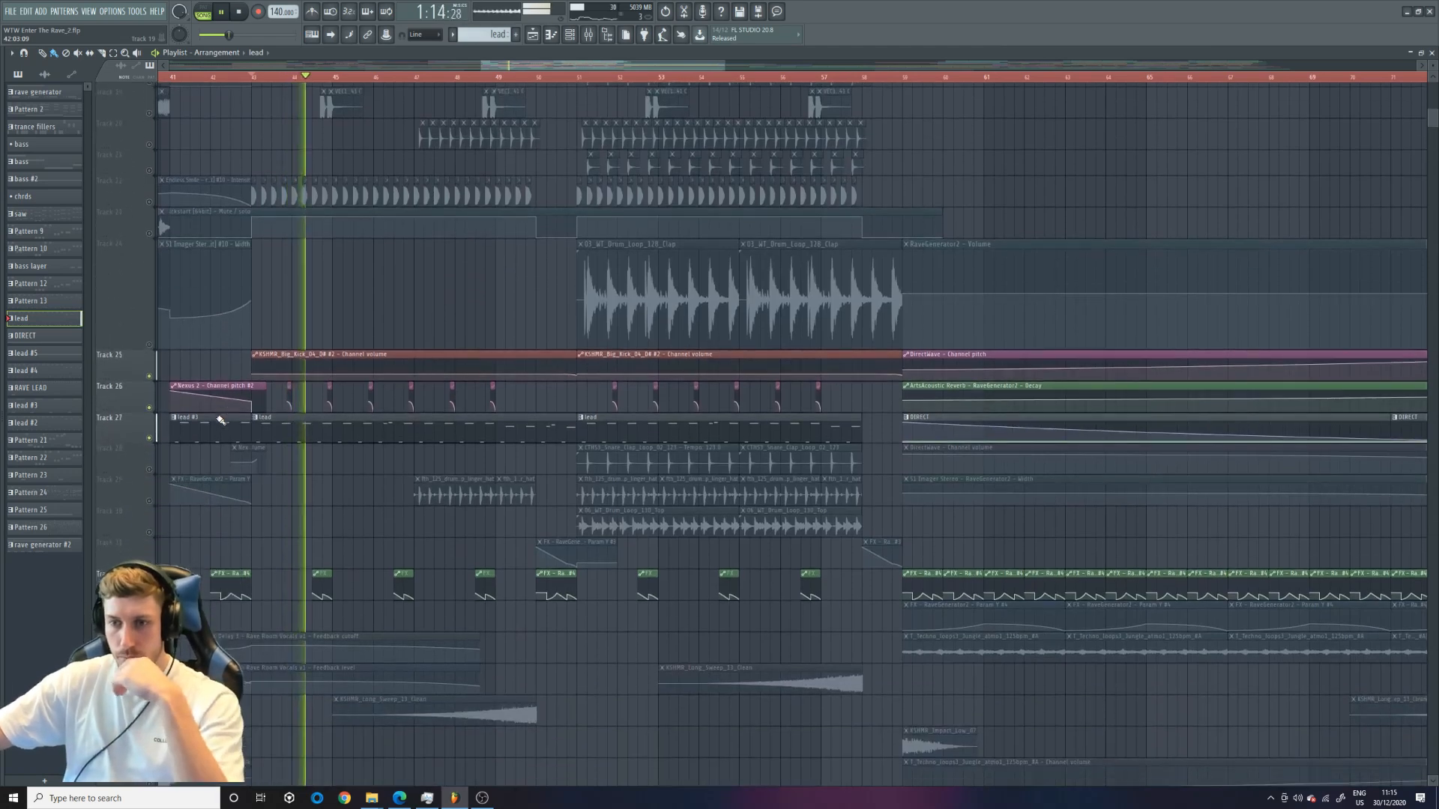
{"action": "scroll", "coordinate": [475, 439], "scroll_direction": "down", "scroll_amount": 5}
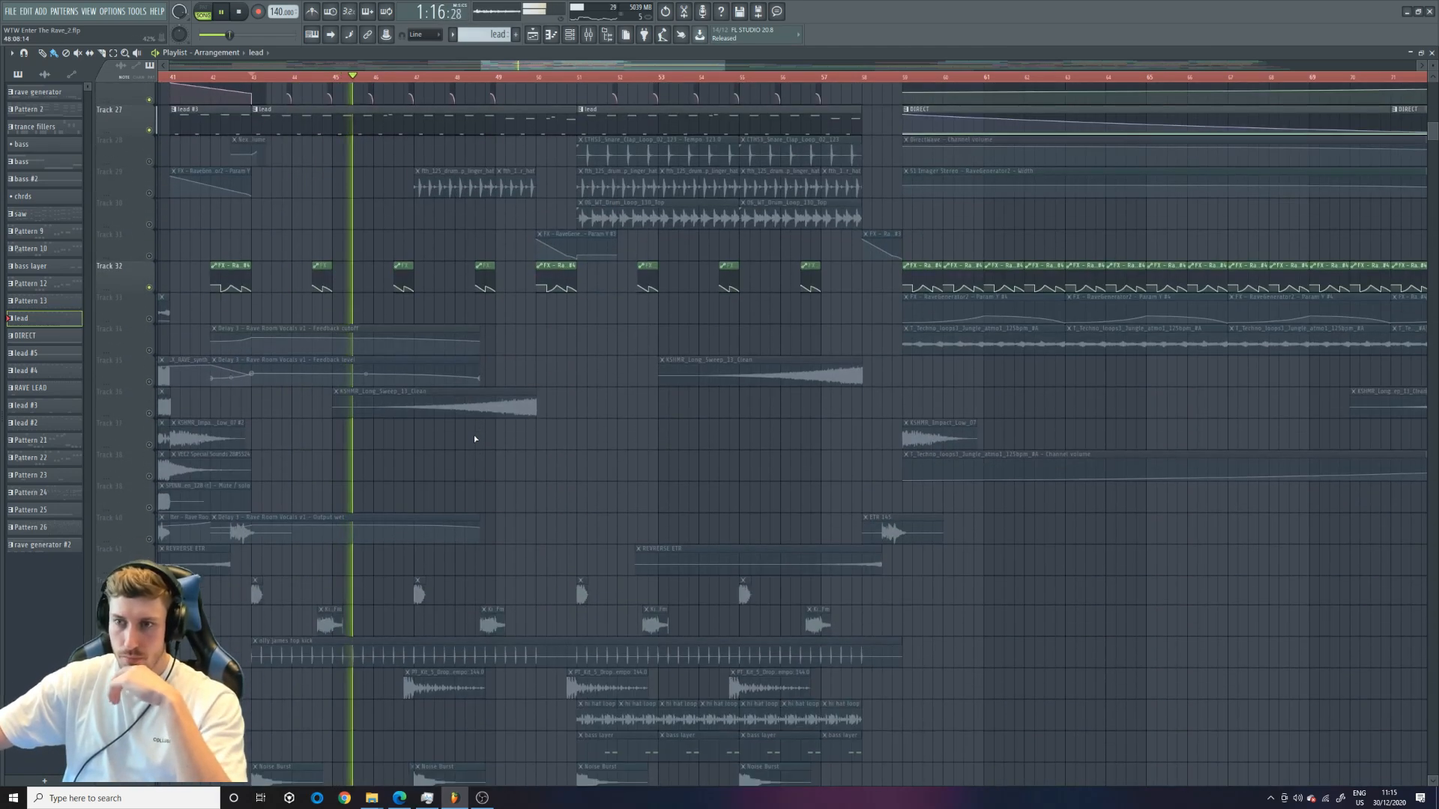
{"action": "scroll", "coordinate": [474, 434], "scroll_direction": "up", "scroll_amount": 2}
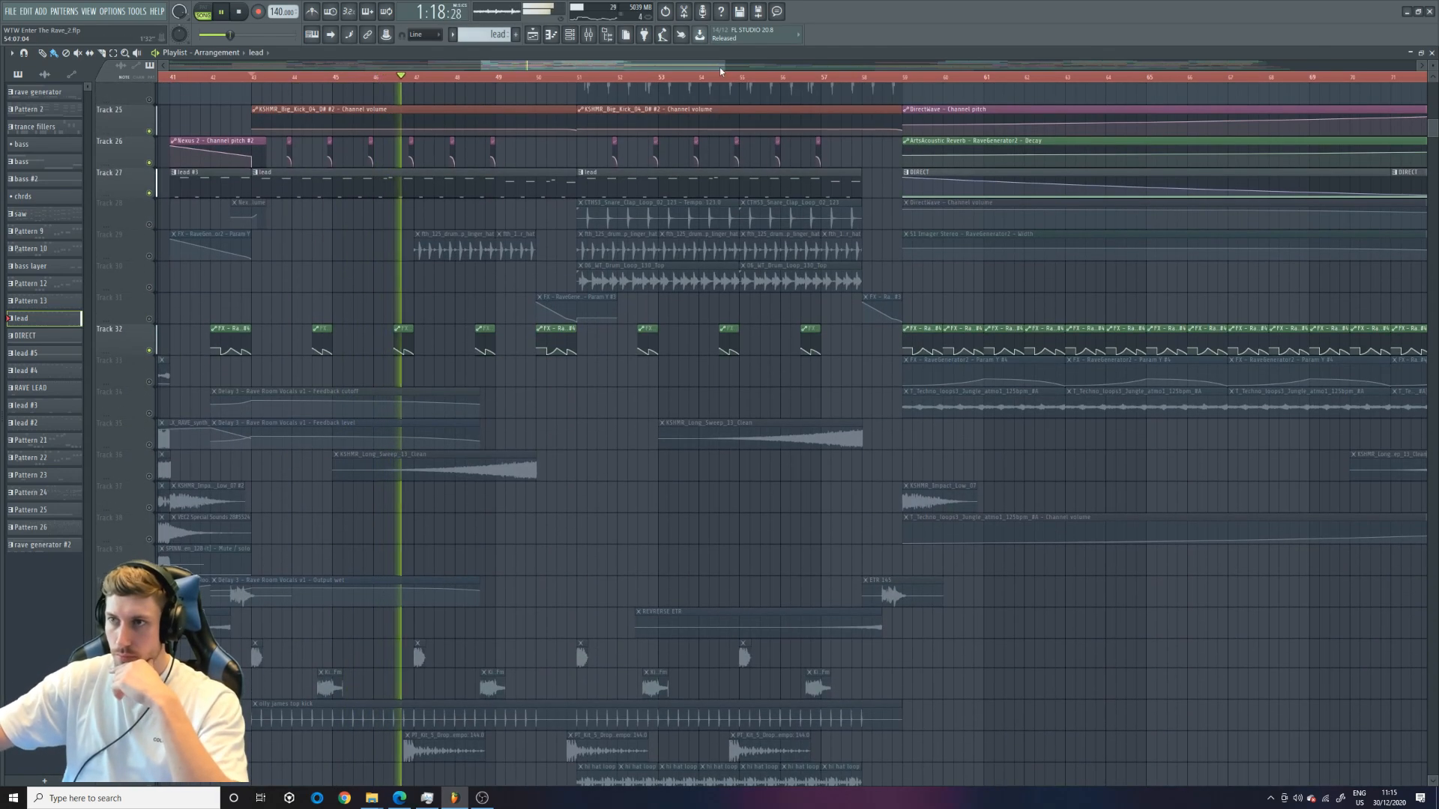
{"action": "left_click_drag", "start_coordinate": [725, 65], "coordinate": [652, 66]}
{"action": "key", "text": "space"}
Open the lead clip's notes, its Nexus 2 instrument and the effect chain on mixer insert 43
{"action": "double_click", "coordinate": [362, 182]}
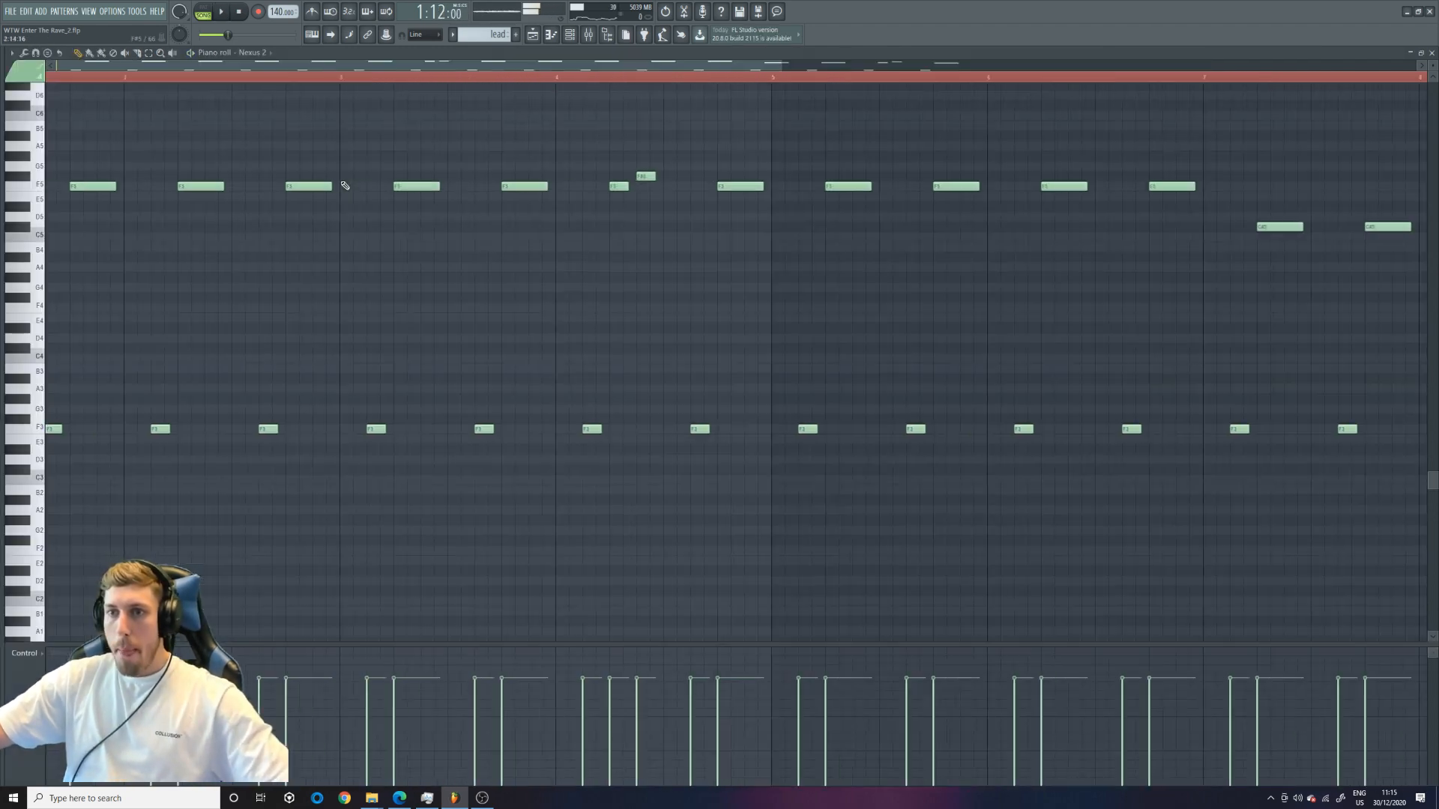
{"action": "left_click", "coordinate": [570, 35]}
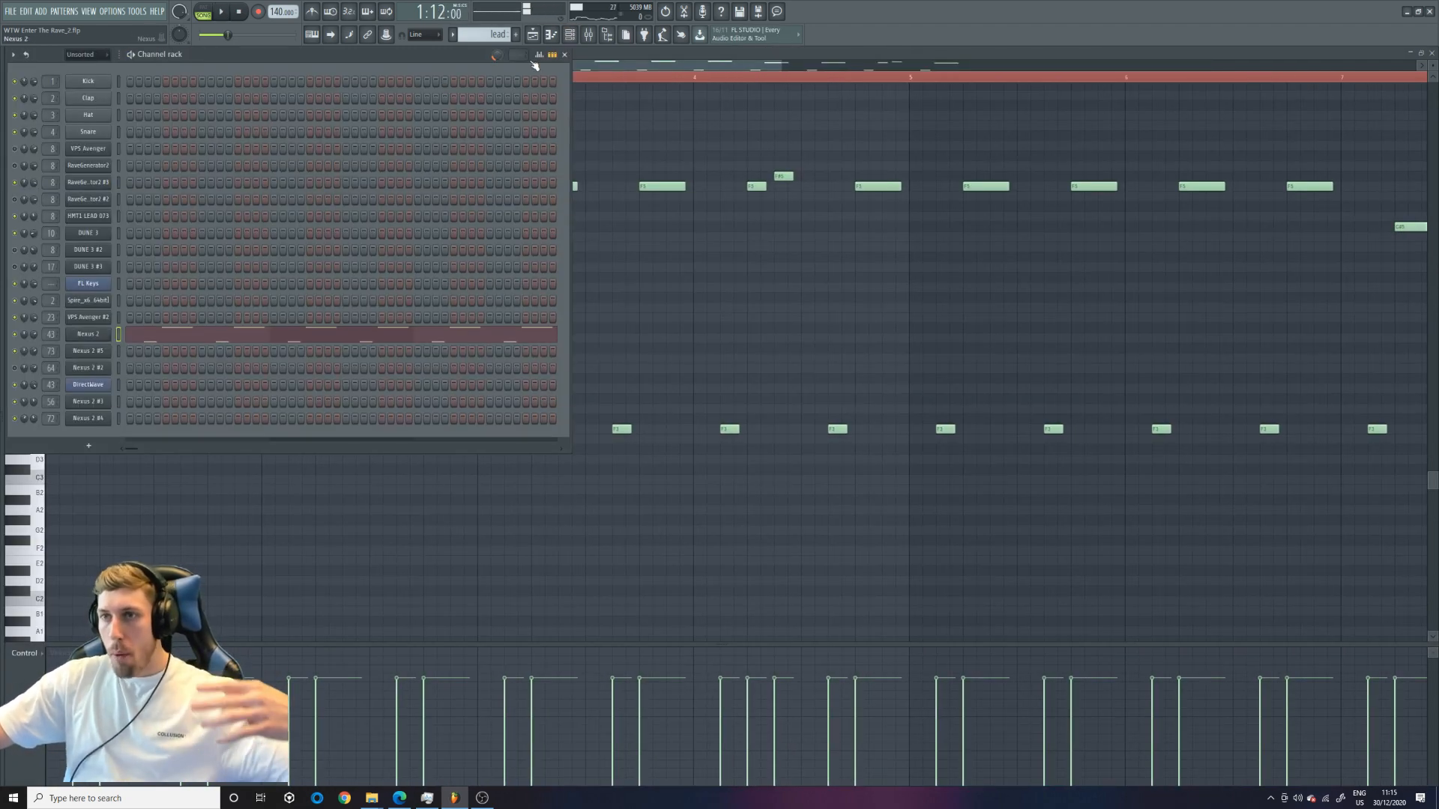
{"action": "left_click", "coordinate": [588, 35]}
{"action": "left_click_drag", "start_coordinate": [1416, 376], "coordinate": [1151, 363]}
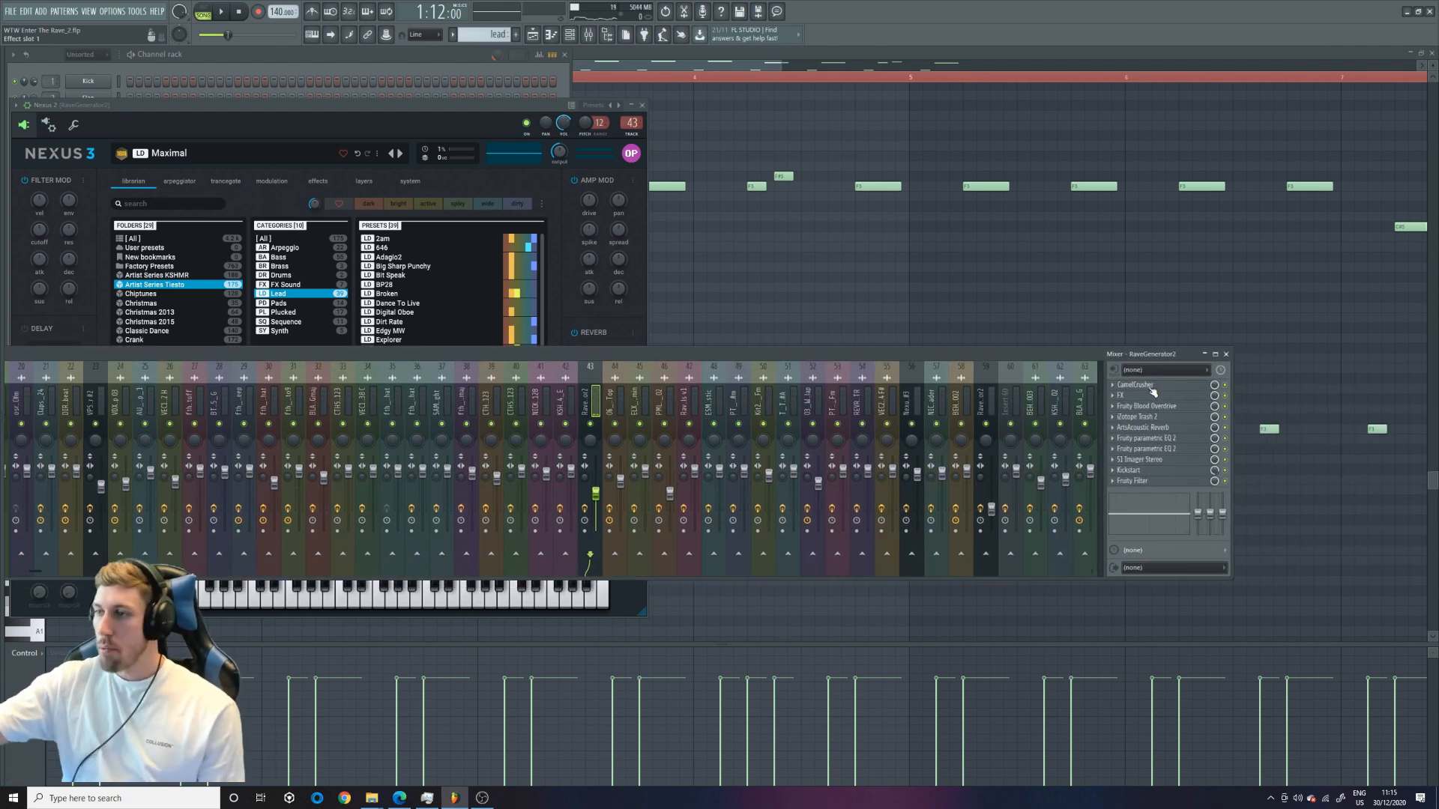
Inspect the FX, Fruity Blood Overdrive and iZotope Trash 2 effects on the lead's mixer insert
{"action": "left_click", "coordinate": [1132, 397]}
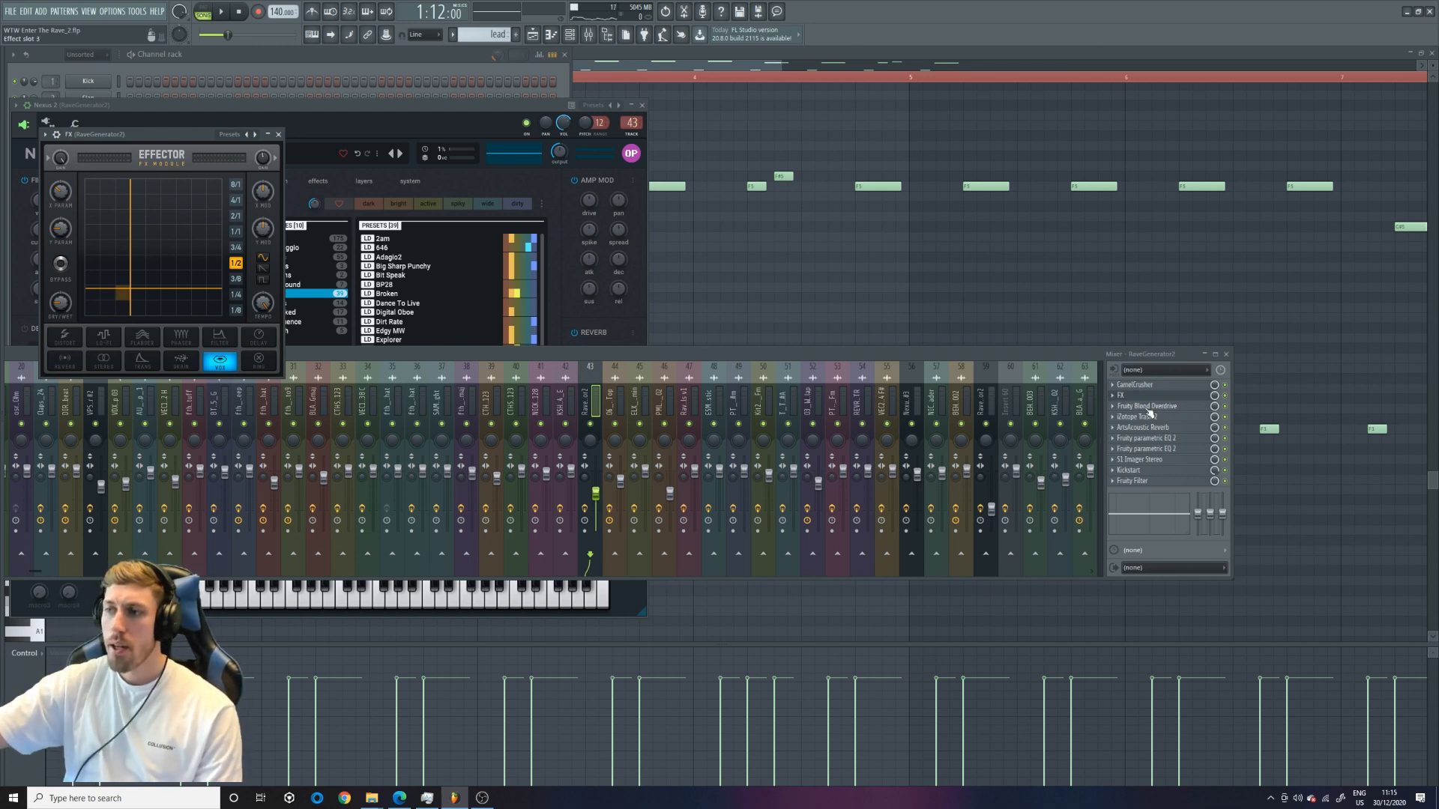
{"action": "left_click", "coordinate": [1148, 407]}
{"action": "left_click", "coordinate": [1148, 407]}
{"action": "left_click", "coordinate": [1149, 408]}
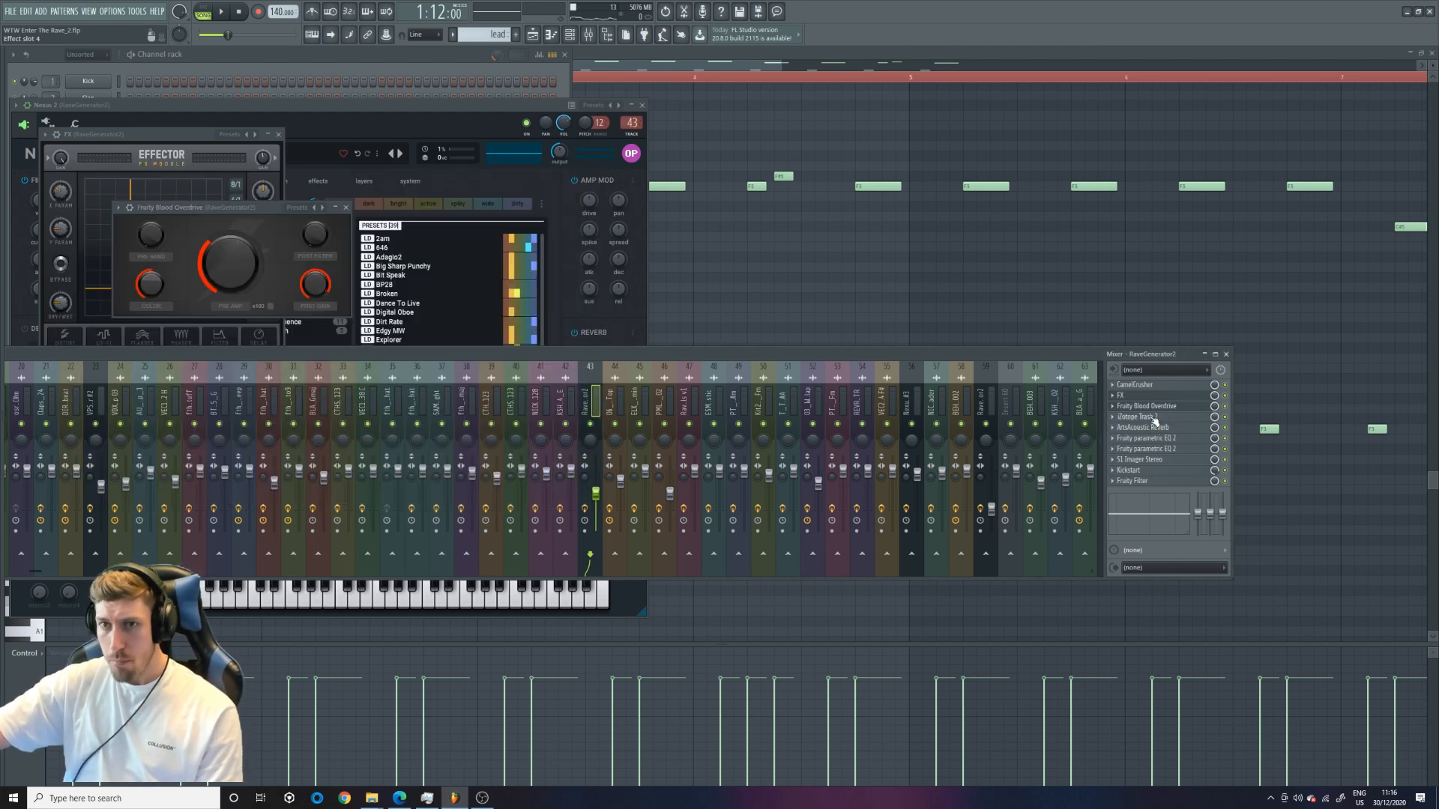
{"action": "left_click", "coordinate": [1154, 418]}
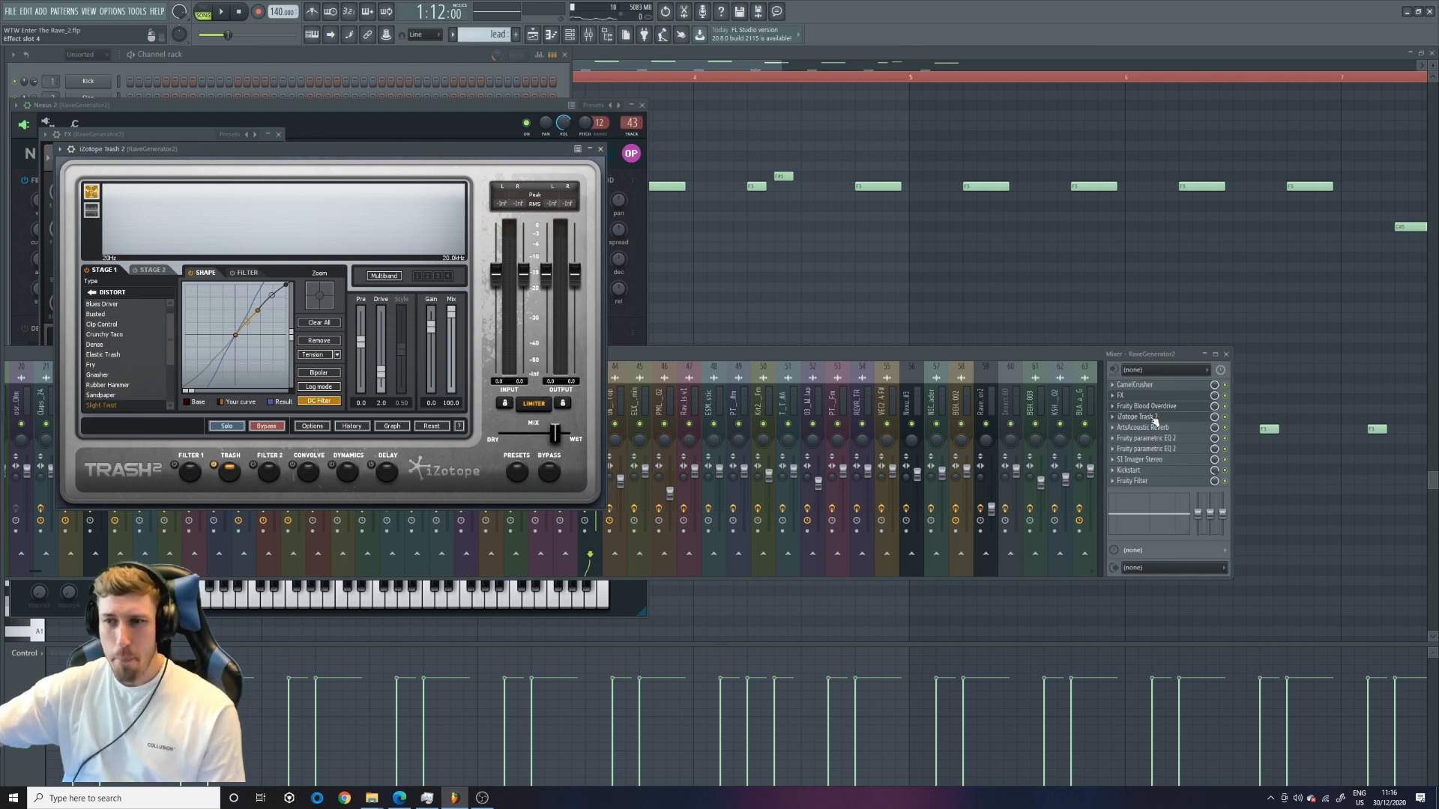
Bypass most of the lead insert's effects while keeping Kickstart active, and audition the stripped-back lead
{"action": "left_click", "coordinate": [1225, 471]}
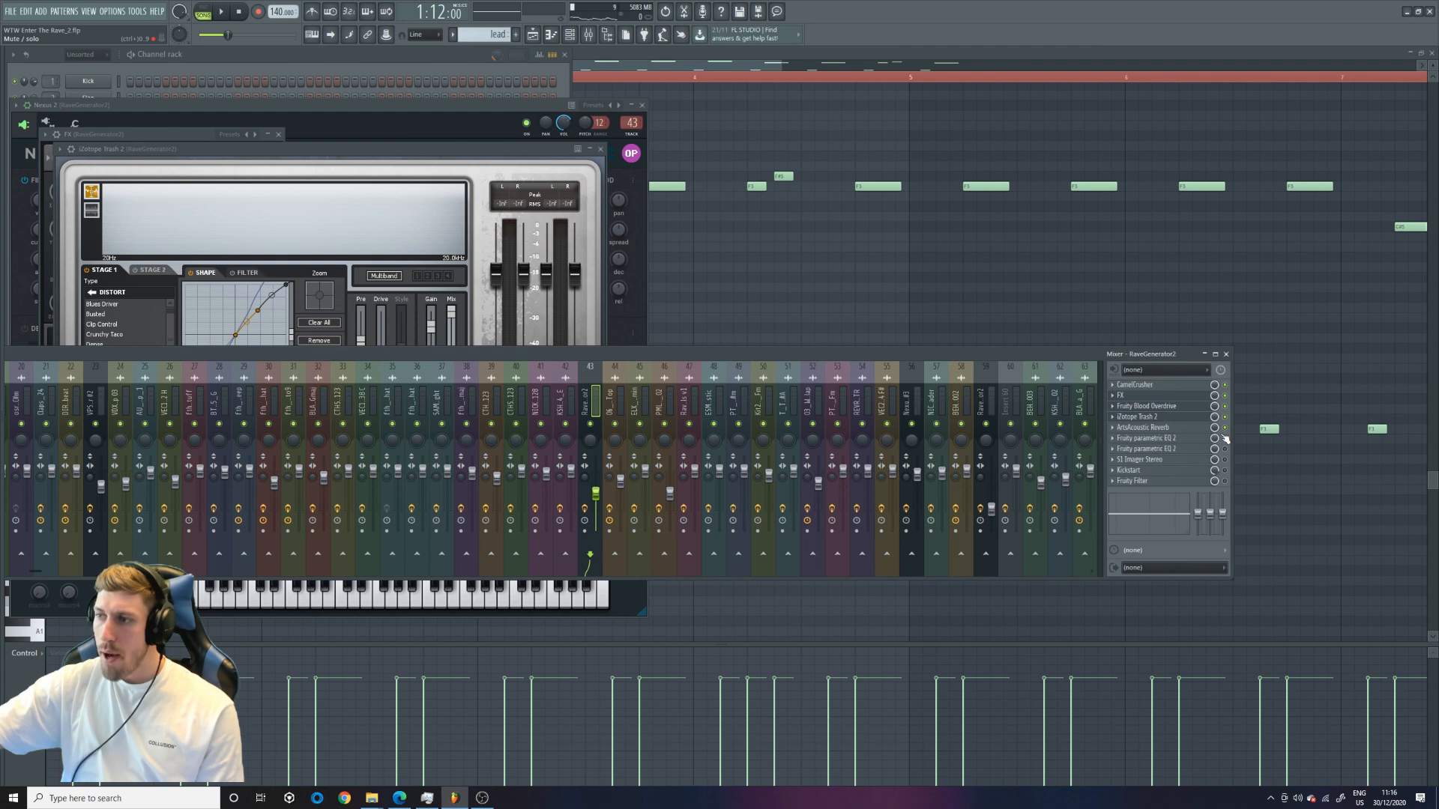
{"action": "key", "text": "space"}
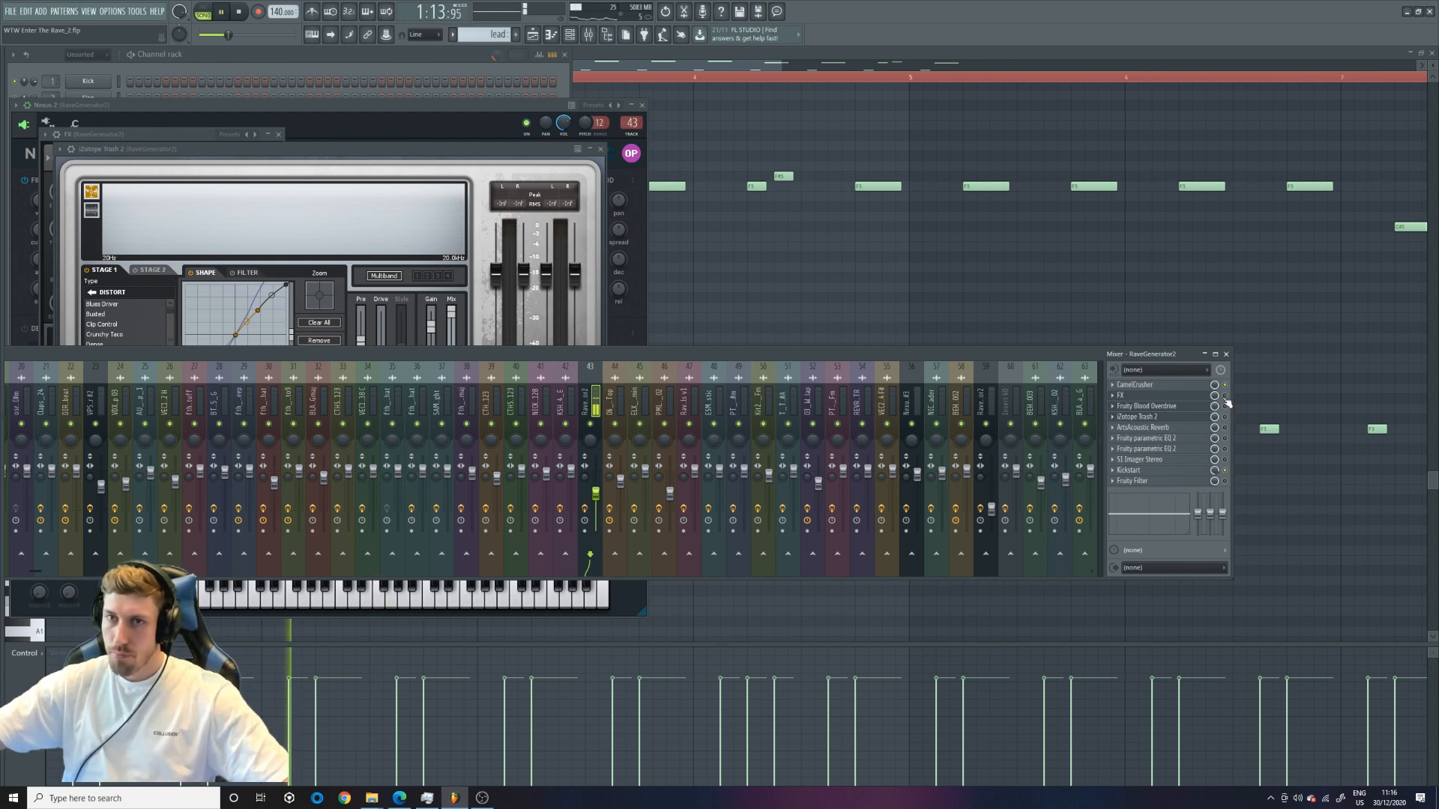
{"action": "key", "text": "space"}
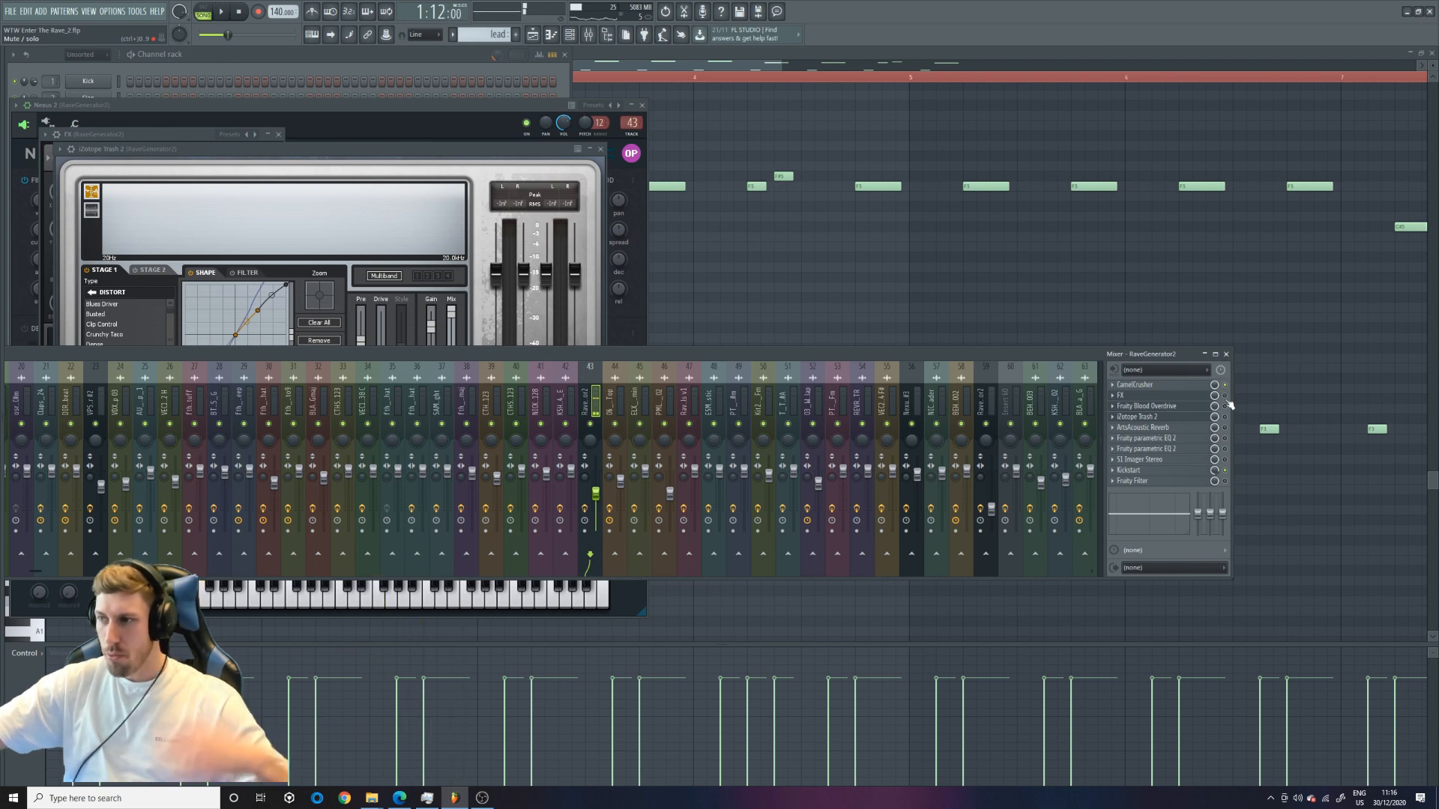
Re-enable FX, Fruity Blood Overdrive, iZotope Trash 2 and ArtsAcoustic Reverb one by one, auditioning the lead with each
{"action": "key", "text": "space"}
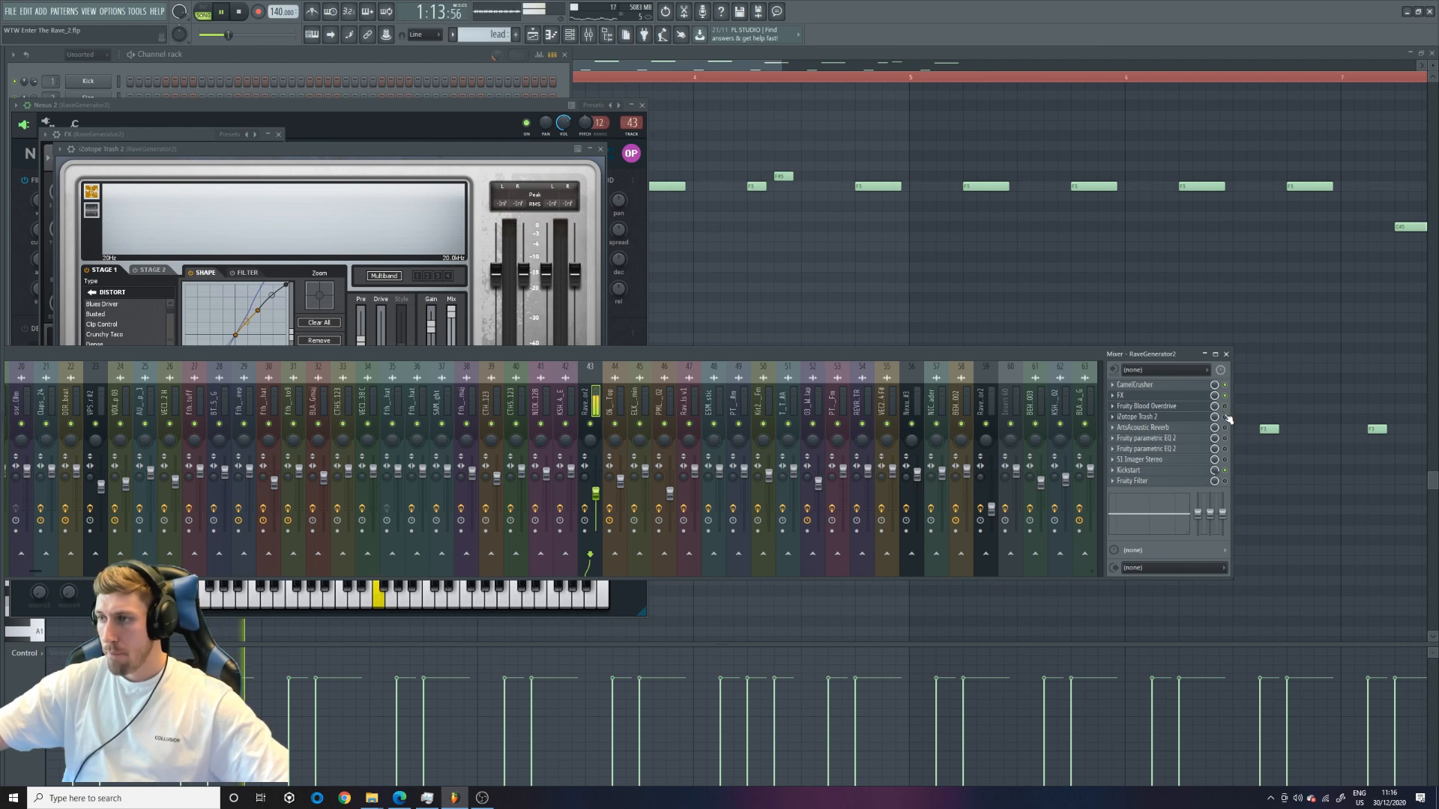
{"action": "key", "text": "space"}
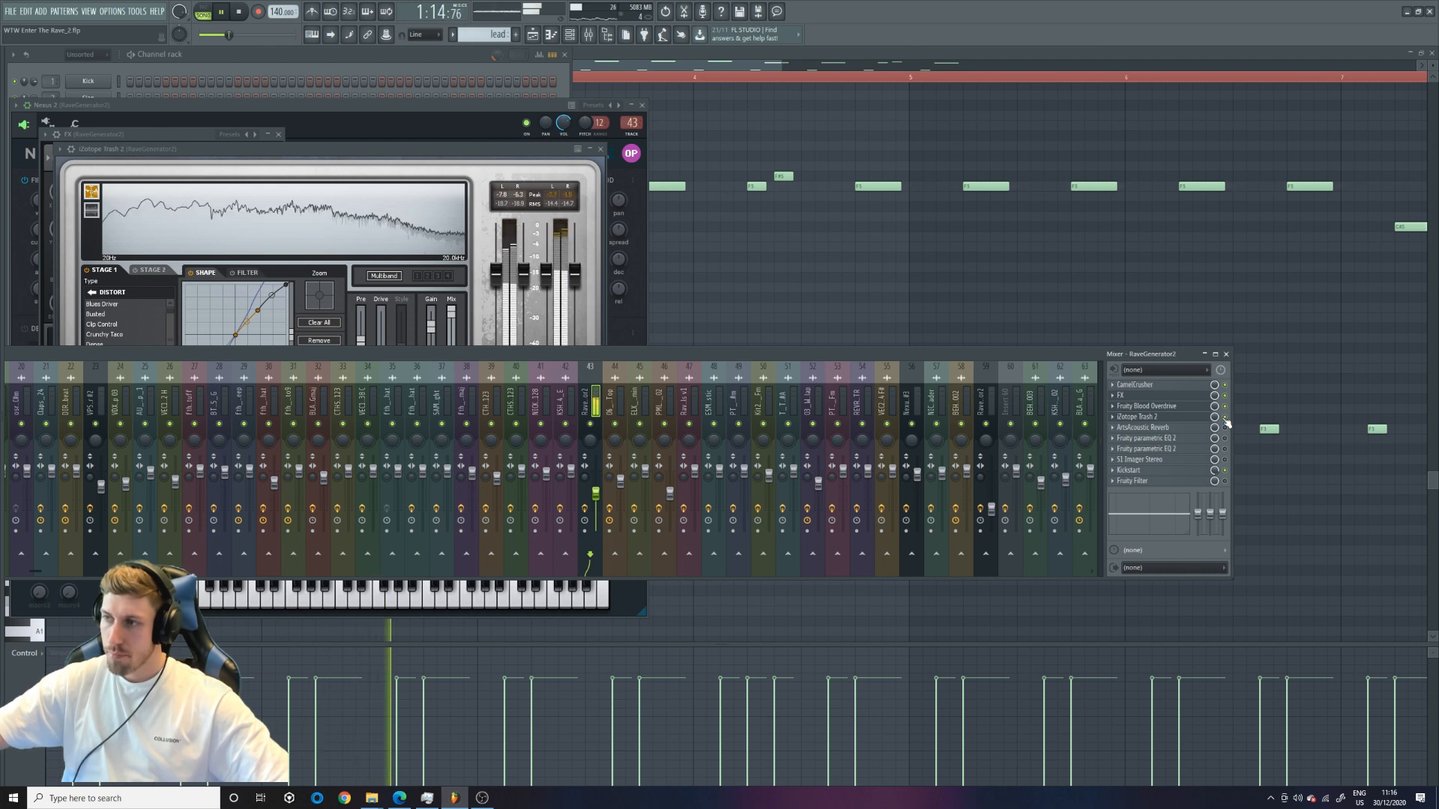
{"action": "key", "text": "space"}
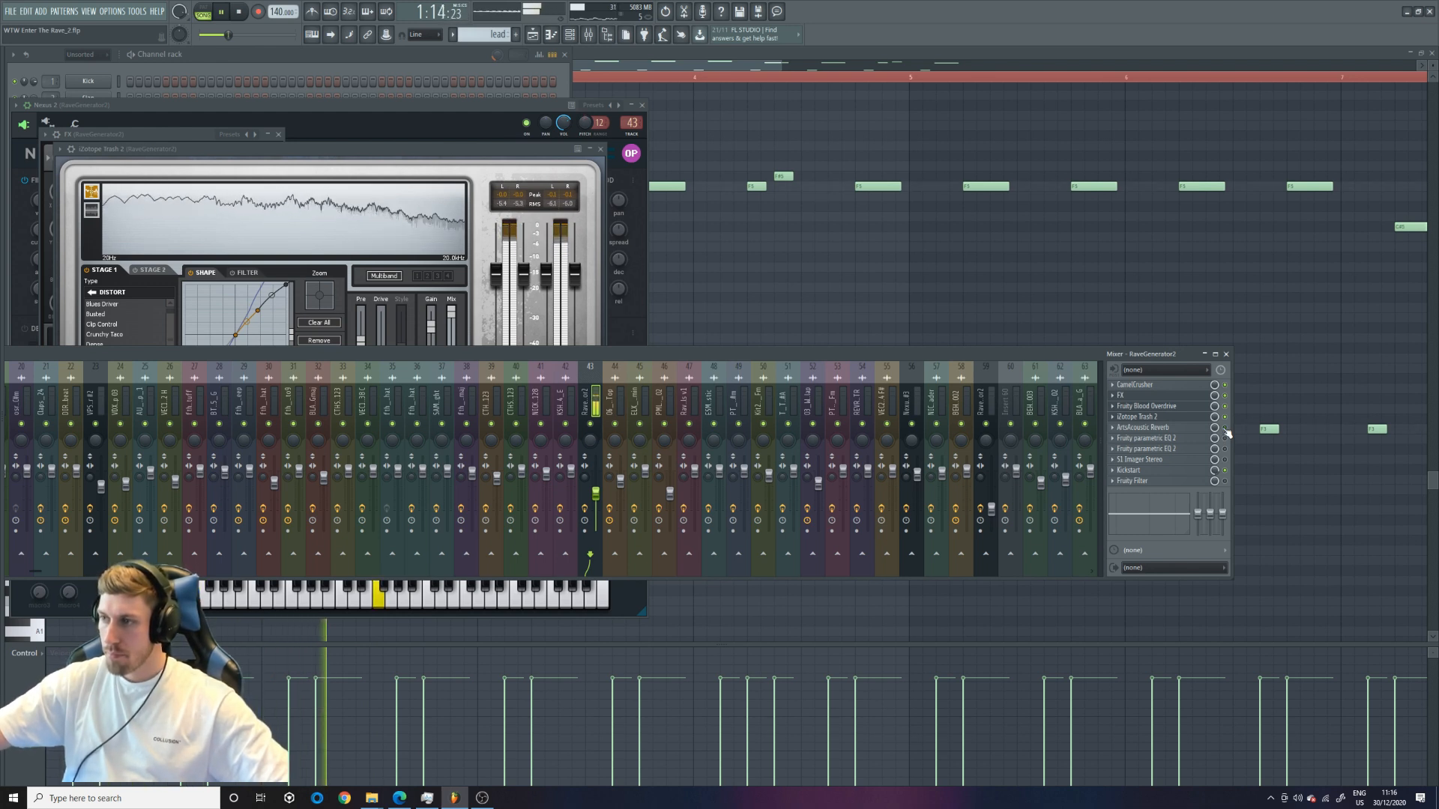
{"action": "key", "text": "space"}
{"action": "key", "text": "space"}
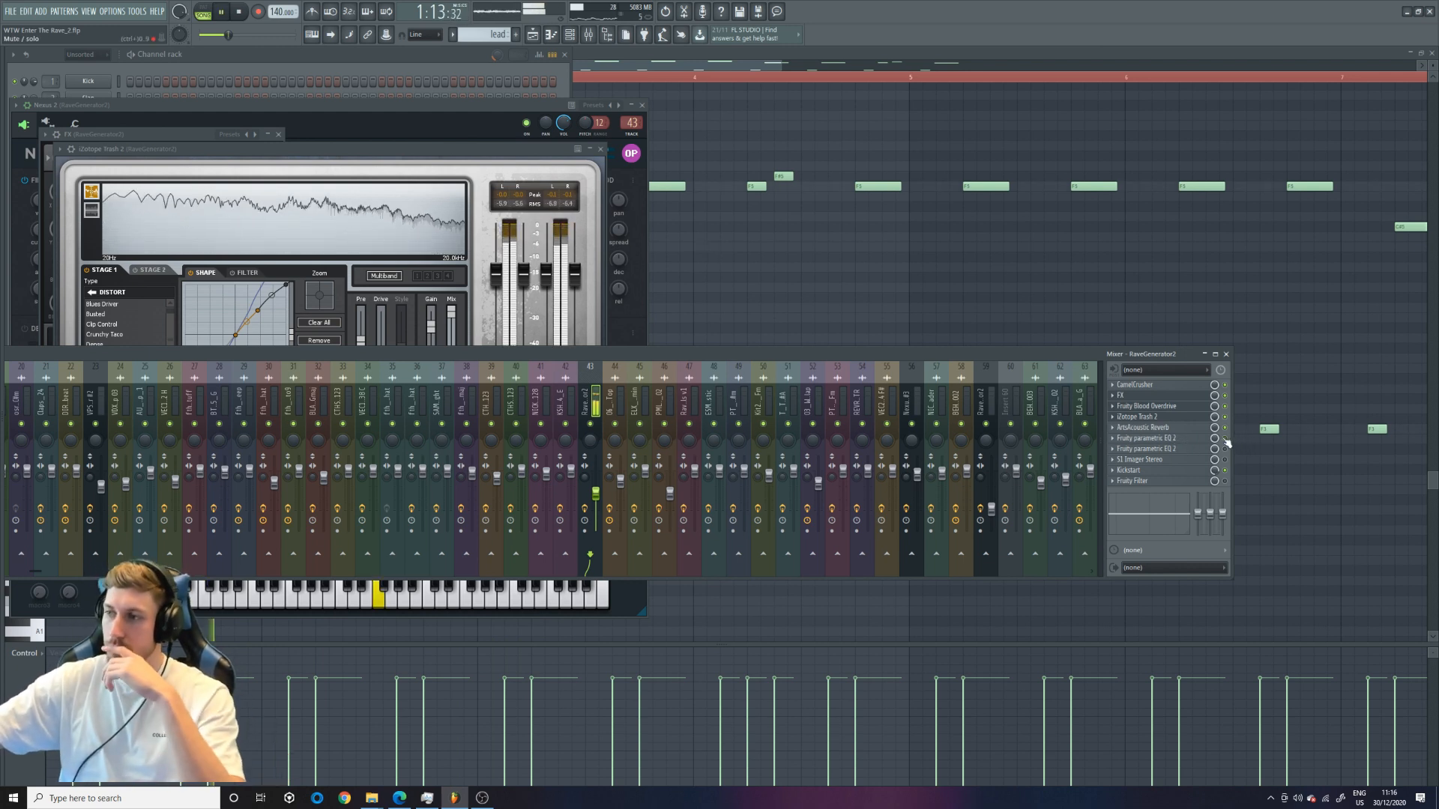
Inspect and re-enable both Fruity parametric EQ 2 effects on the lead's insert, and audition the result
{"action": "left_click", "coordinate": [1146, 448]}
{"action": "key", "text": "space"}
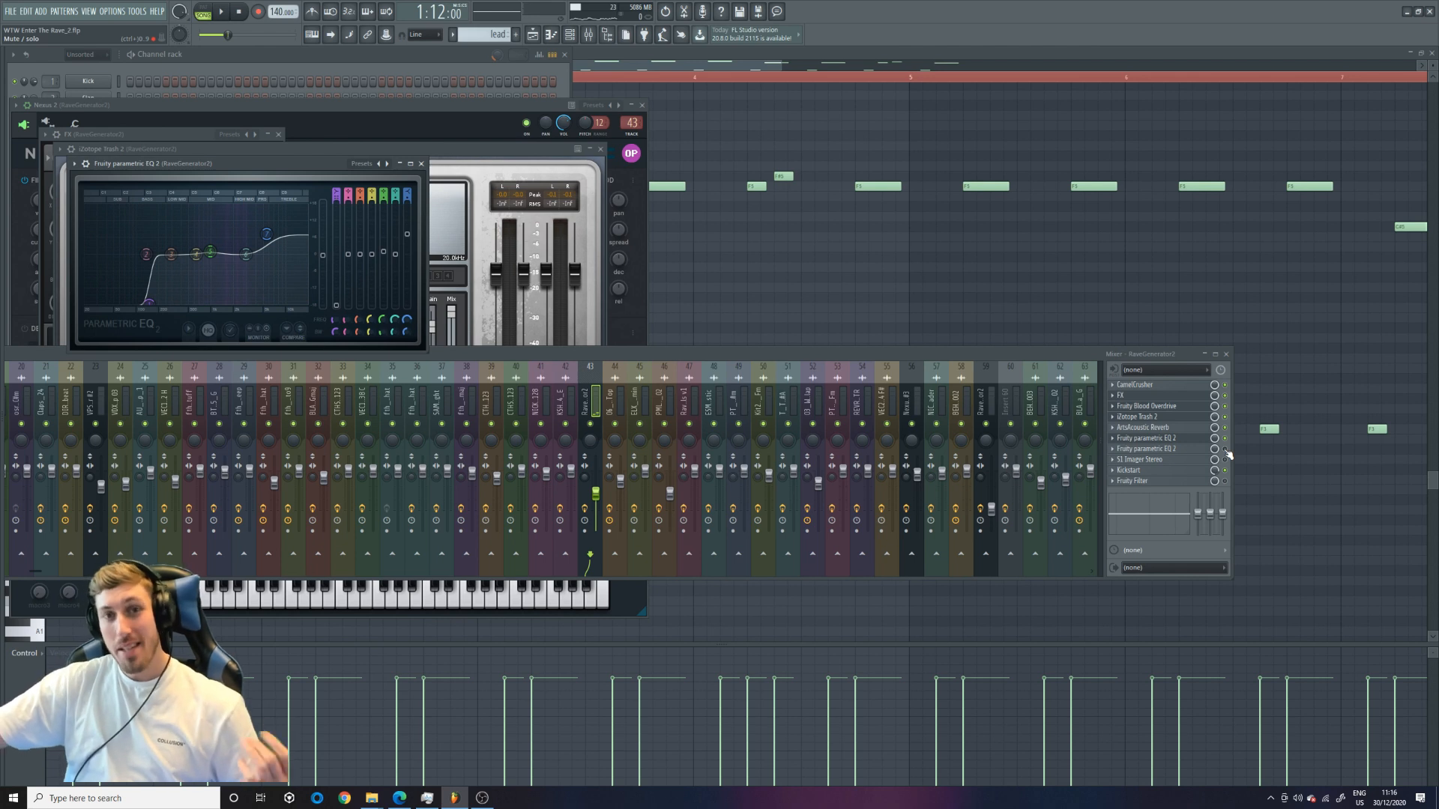
{"action": "left_click", "coordinate": [1174, 450]}
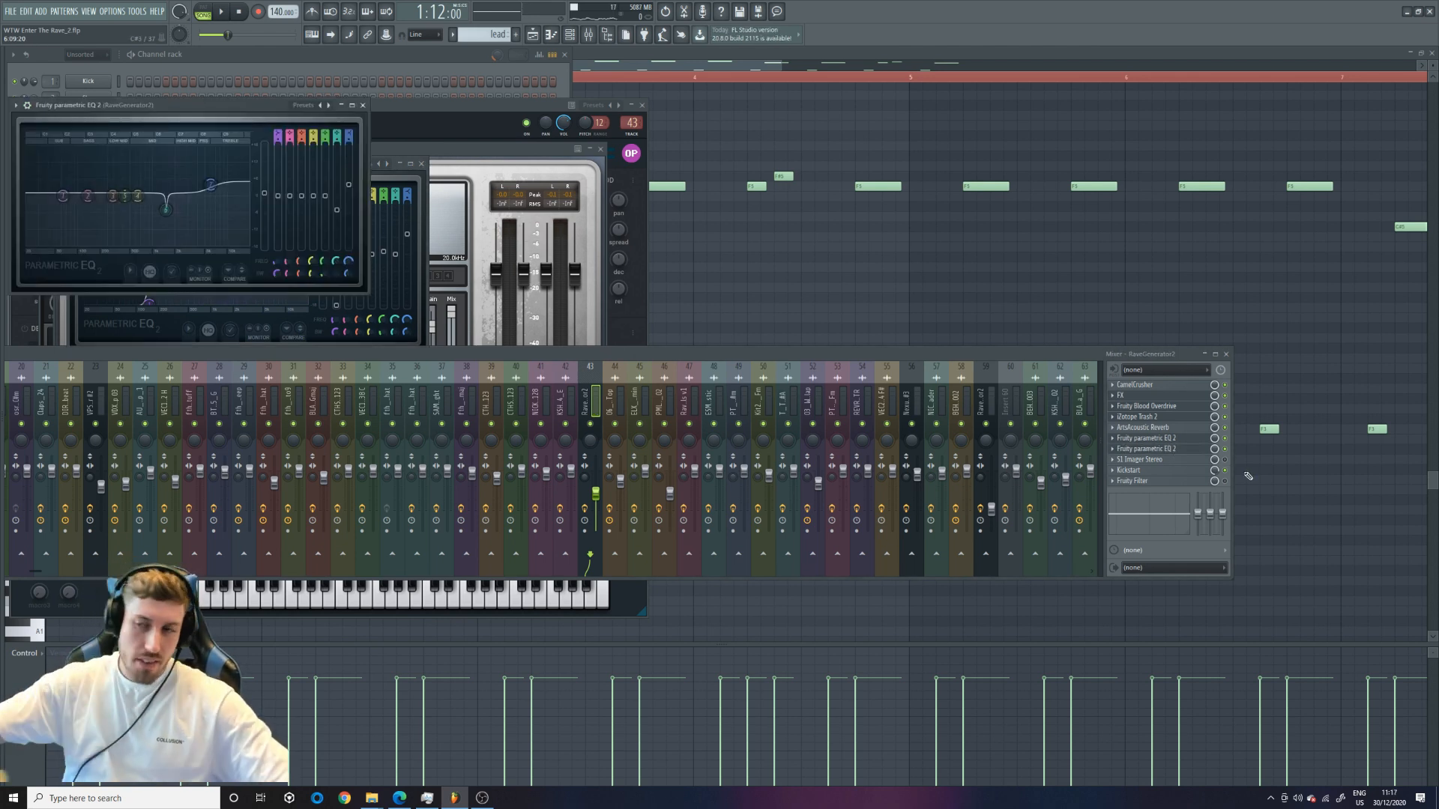
{"action": "key", "text": "space"}
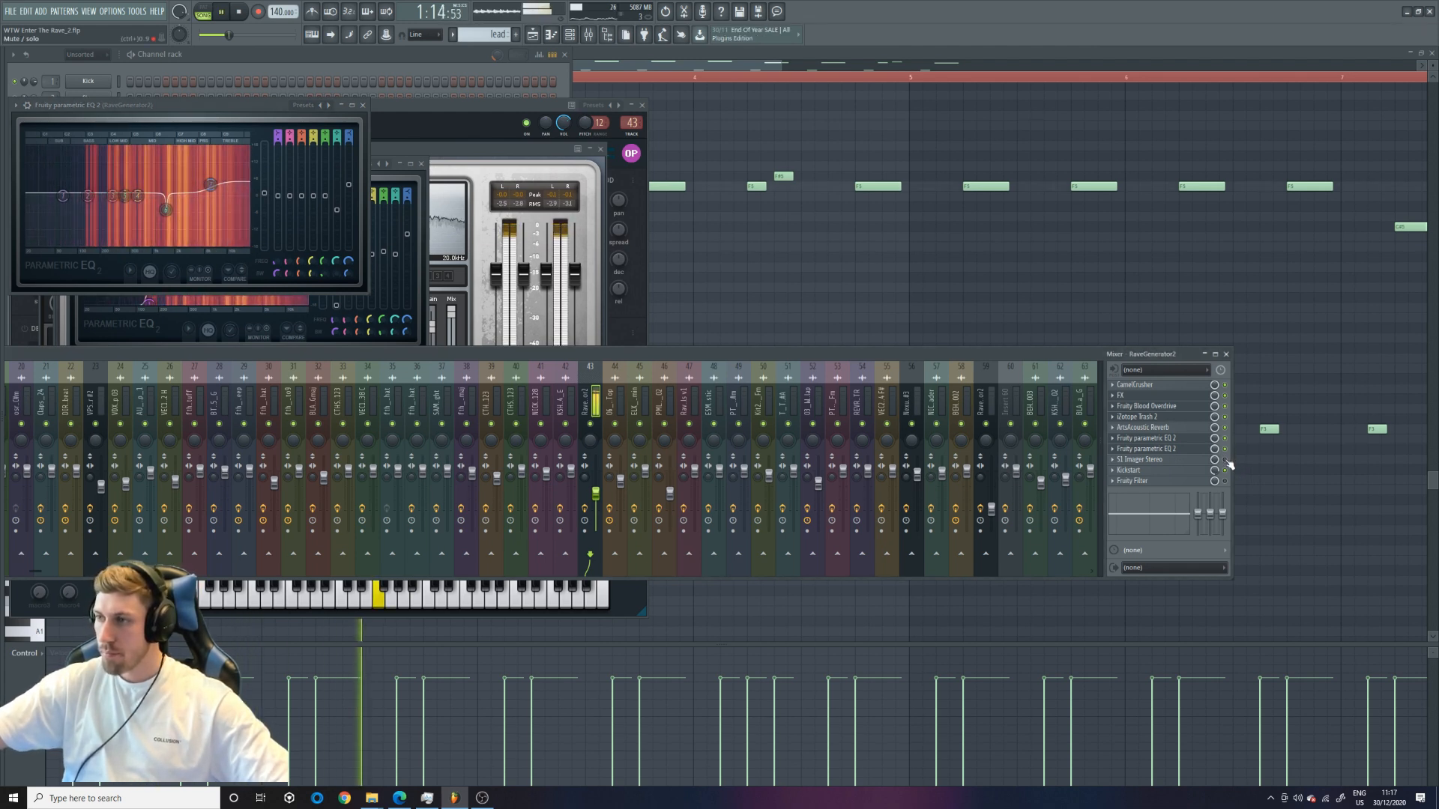
{"action": "key", "text": "space"}
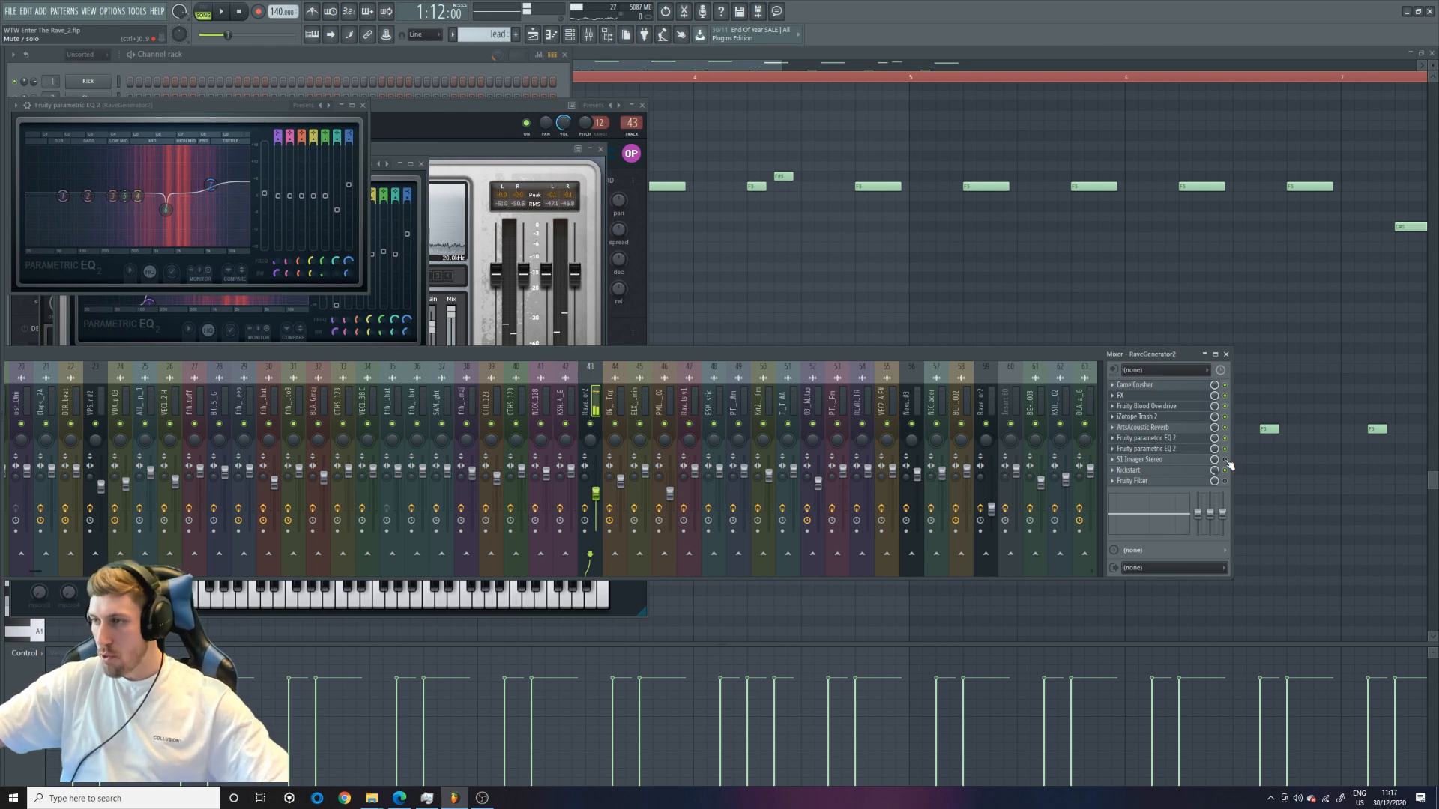
Inspect and re-enable the S1 Imager Stereo effect, audition the full lead chain, and return to the playlist
{"action": "left_click", "coordinate": [1181, 460]}
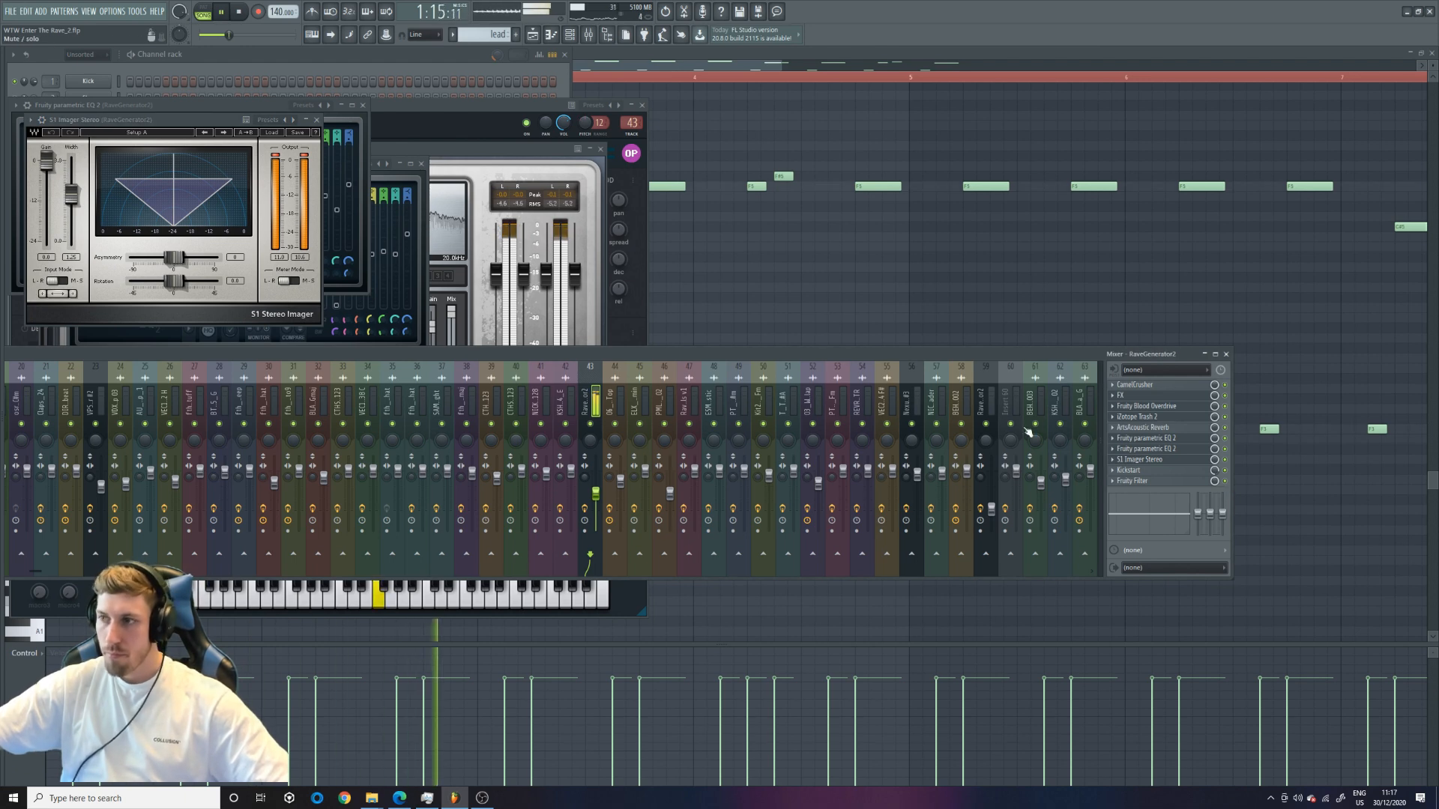
{"action": "key", "text": "space"}
{"action": "left_click", "coordinate": [532, 34]}
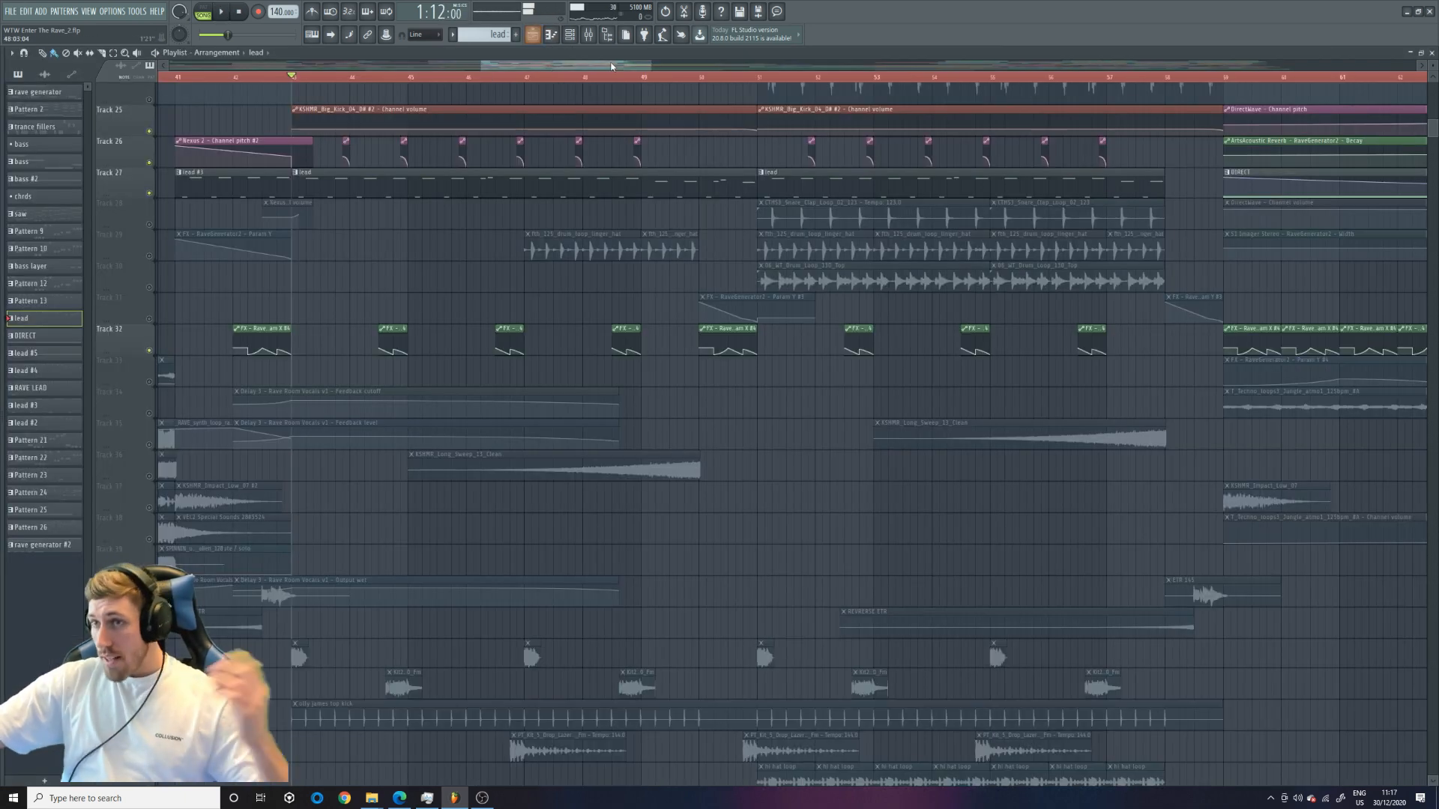
Mute the automation on Track 32, replay the lead from bar 43 without it, and stop playback
{"action": "left_click_drag", "start_coordinate": [647, 67], "coordinate": [600, 67]}
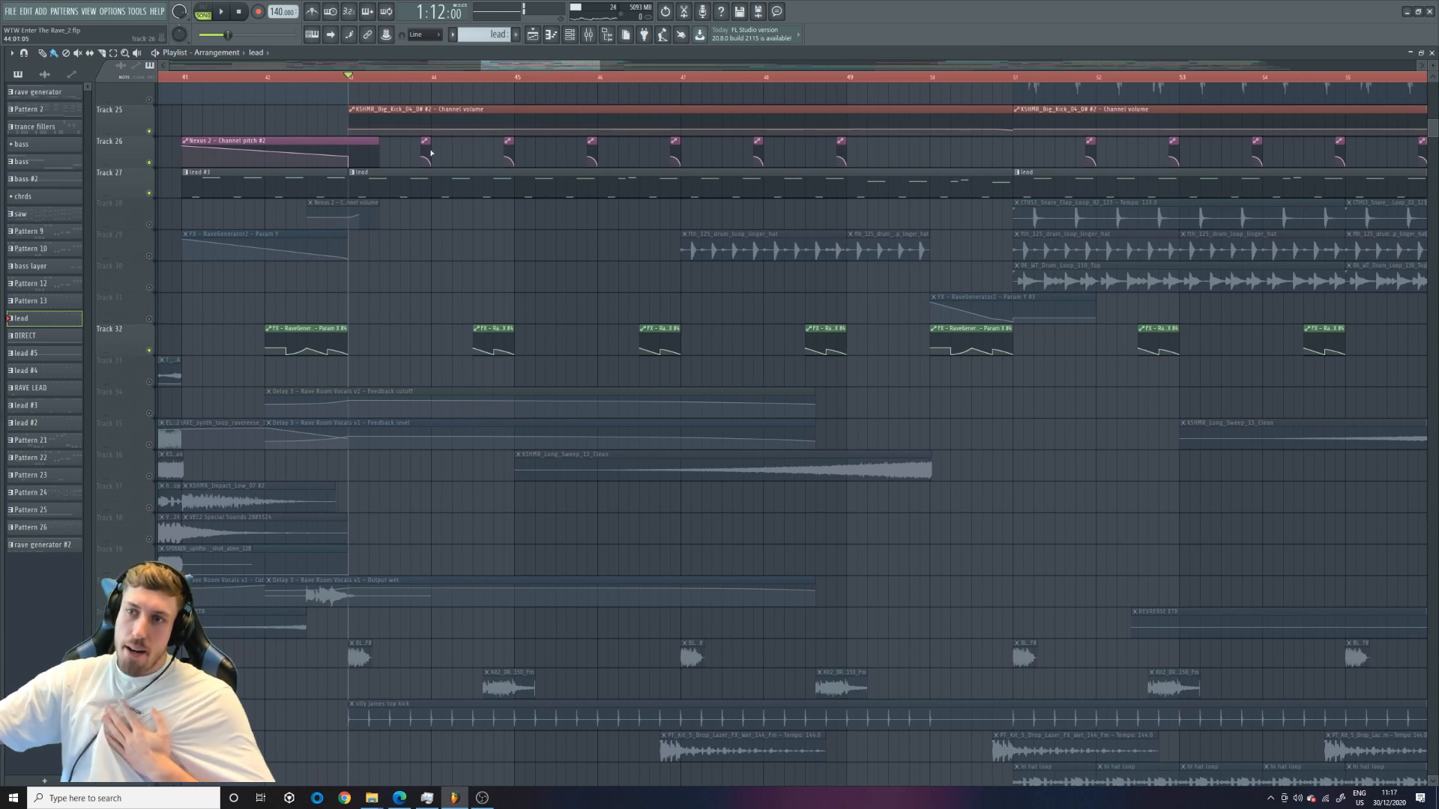
{"action": "key", "text": "space"}
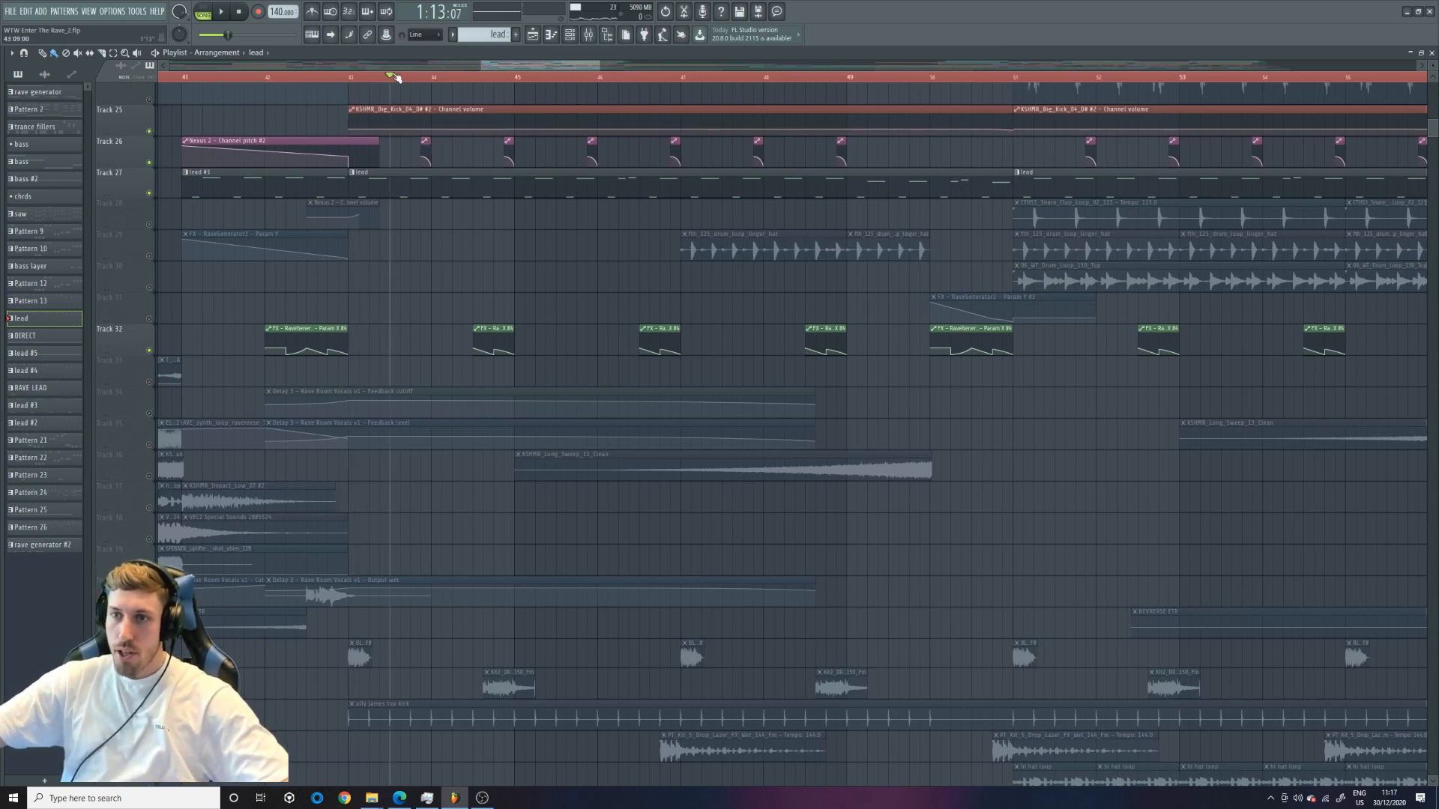
{"action": "left_click", "coordinate": [149, 350]}
{"action": "left_click", "coordinate": [355, 79]}
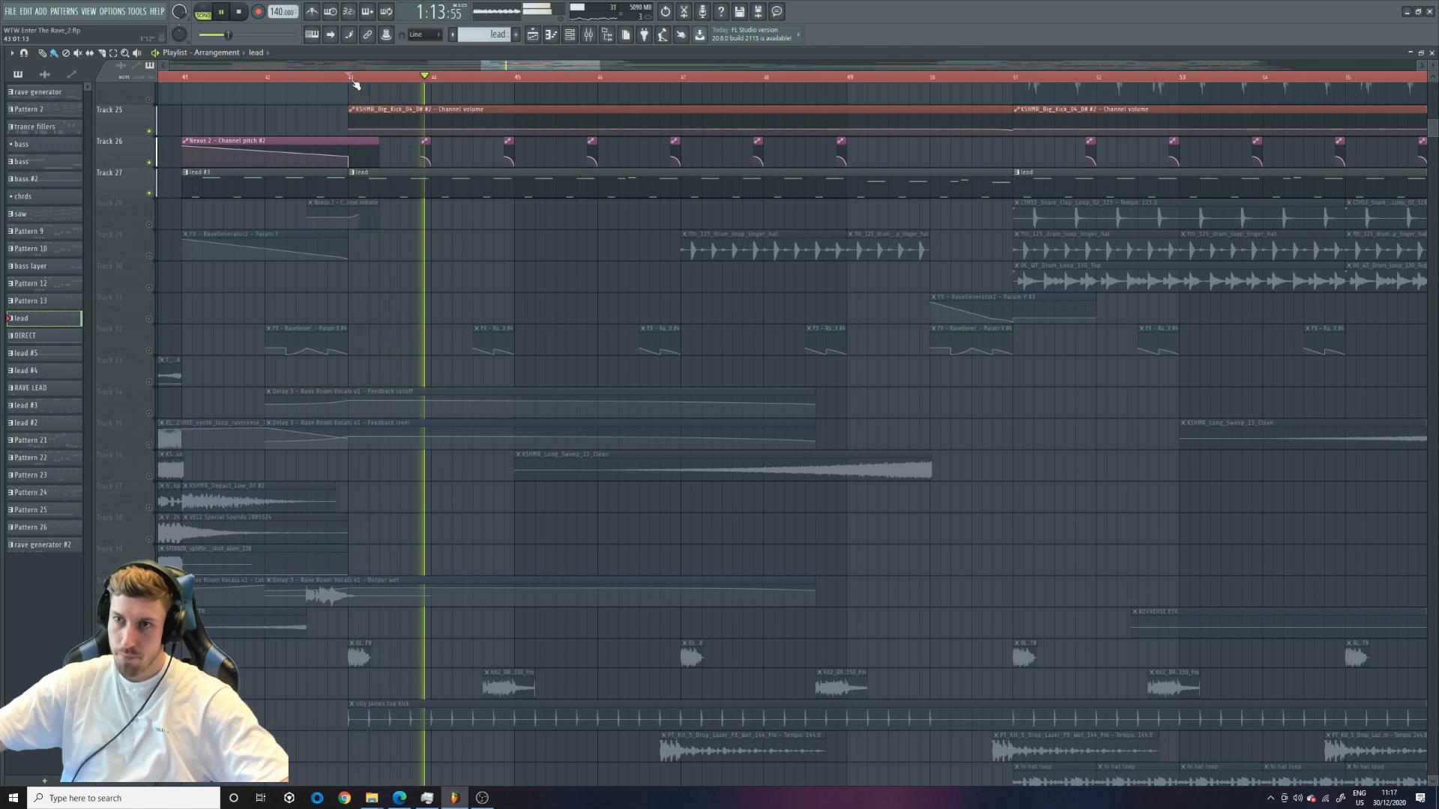
{"action": "key", "text": "space"}
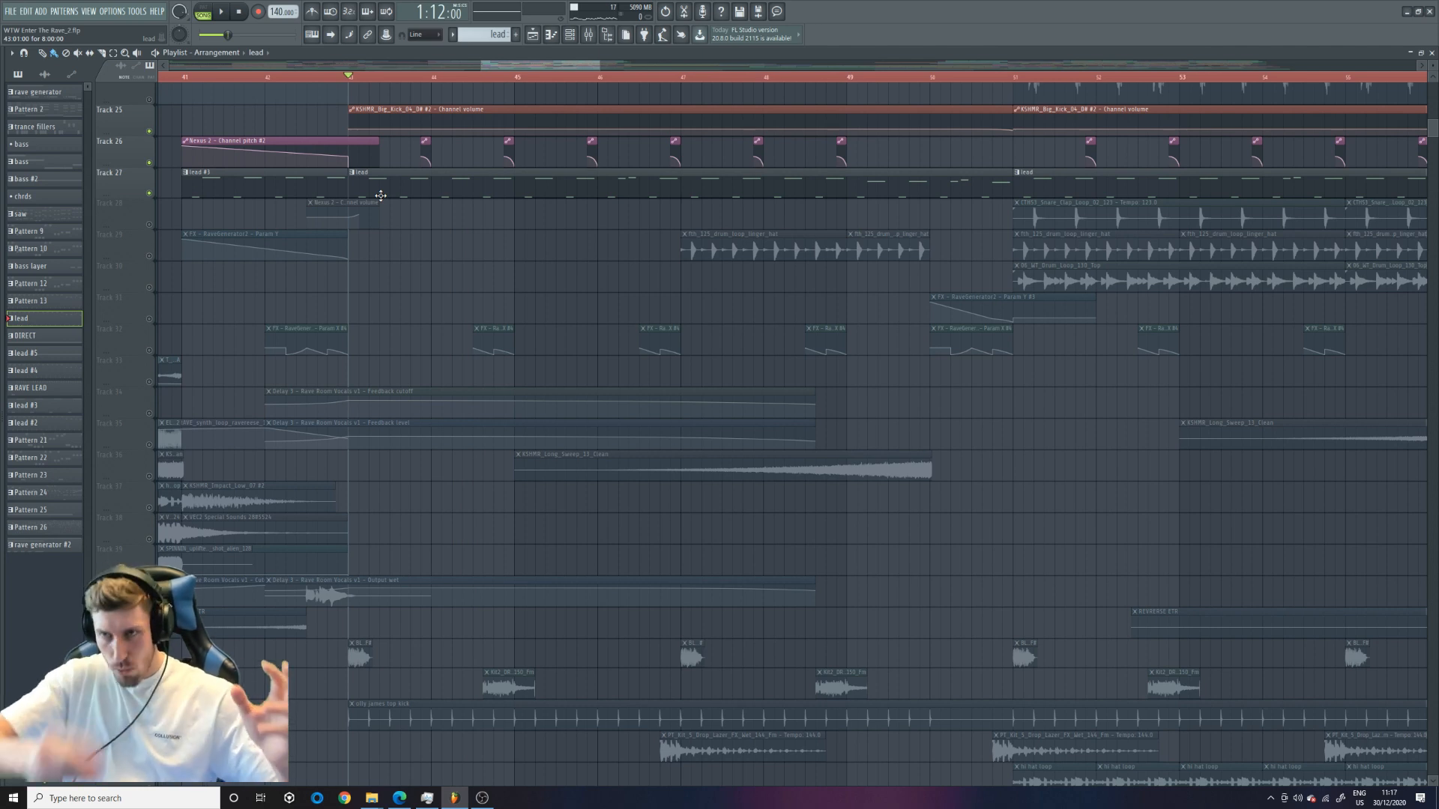
Open the lead clip starting at bar 43 on Track 27 in the piano roll
{"action": "left_click_drag", "start_coordinate": [600, 66], "coordinate": [711, 85]}
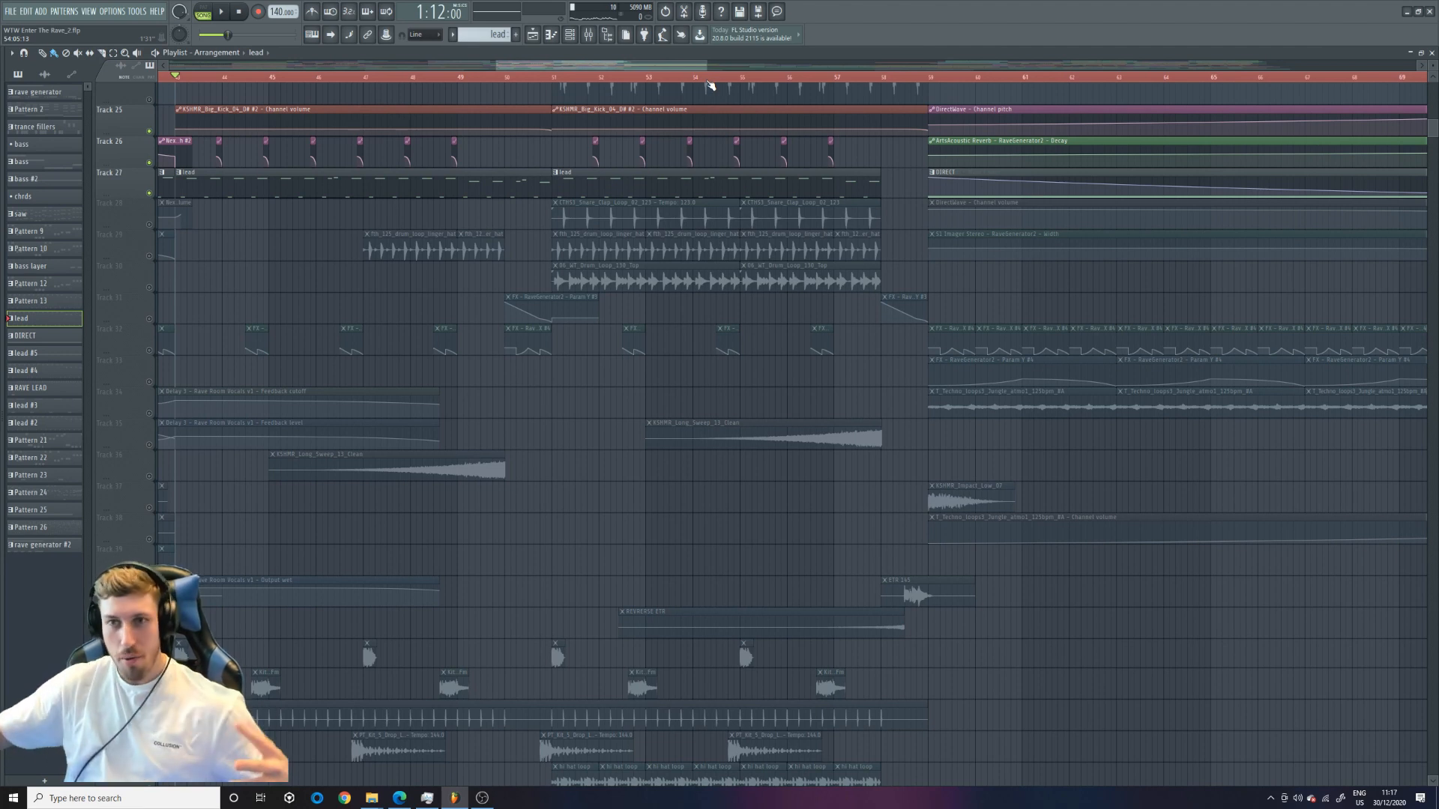
{"action": "left_click_drag", "start_coordinate": [705, 68], "coordinate": [678, 80]}
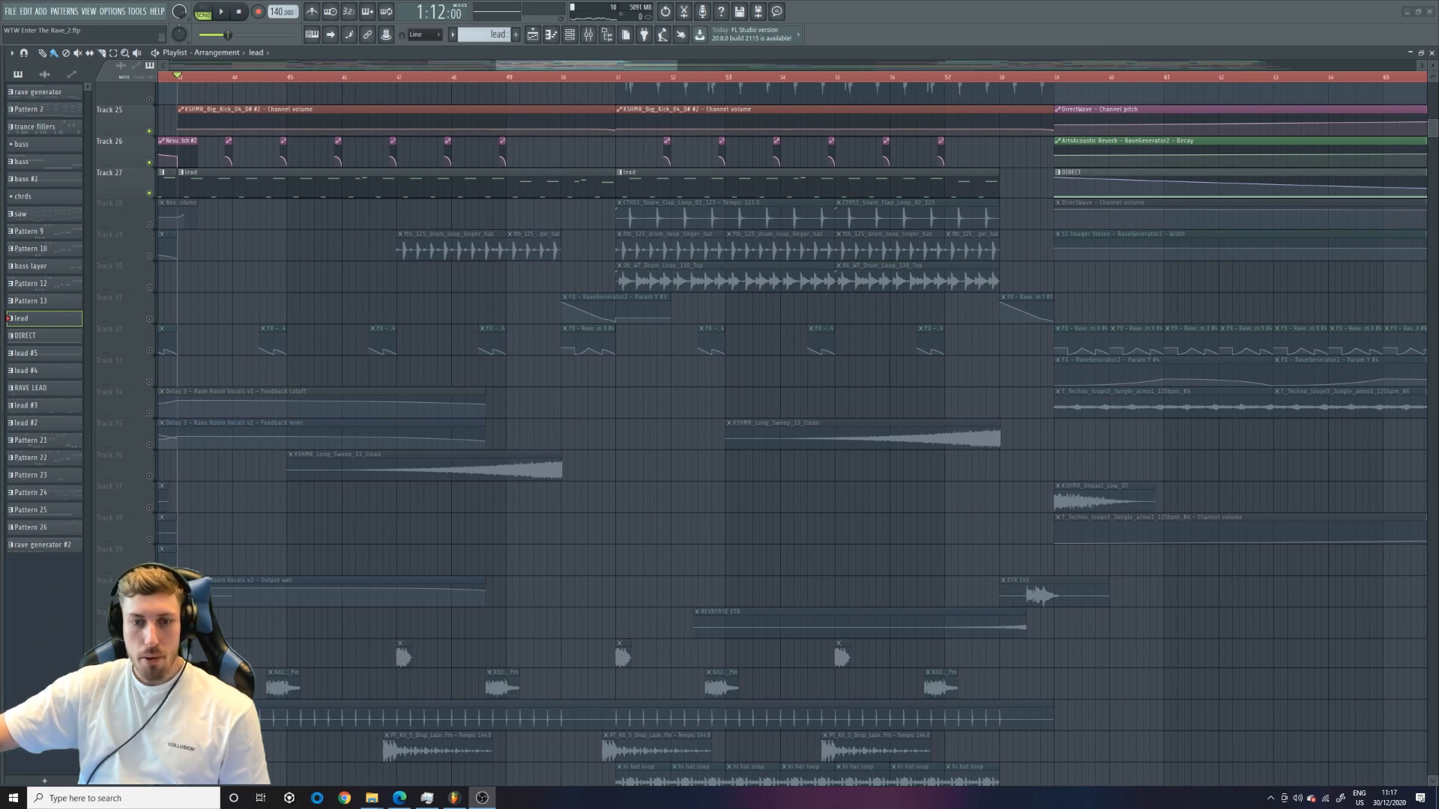
{"action": "left_click_drag", "start_coordinate": [674, 66], "coordinate": [628, 65]}
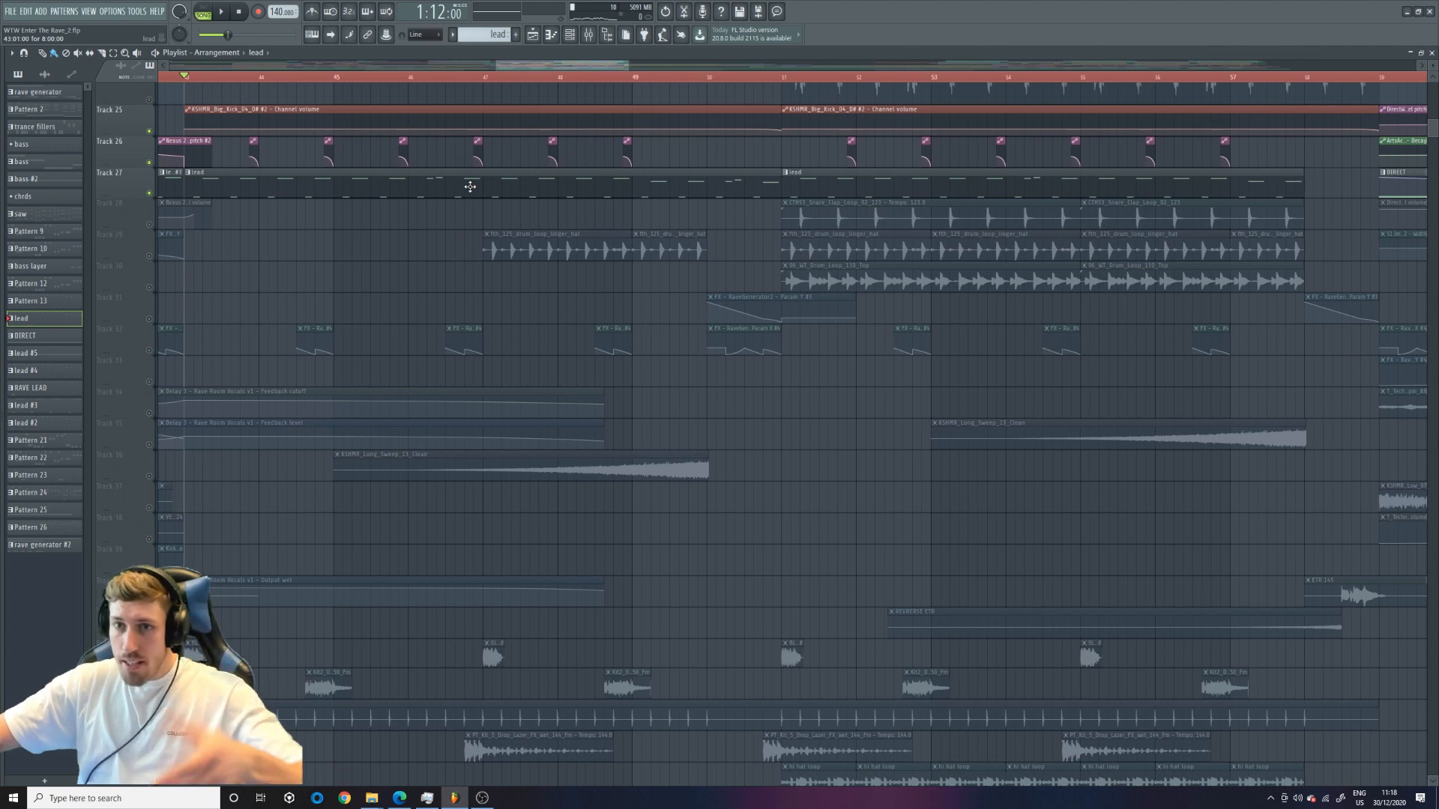
{"action": "double_click", "coordinate": [470, 187]}
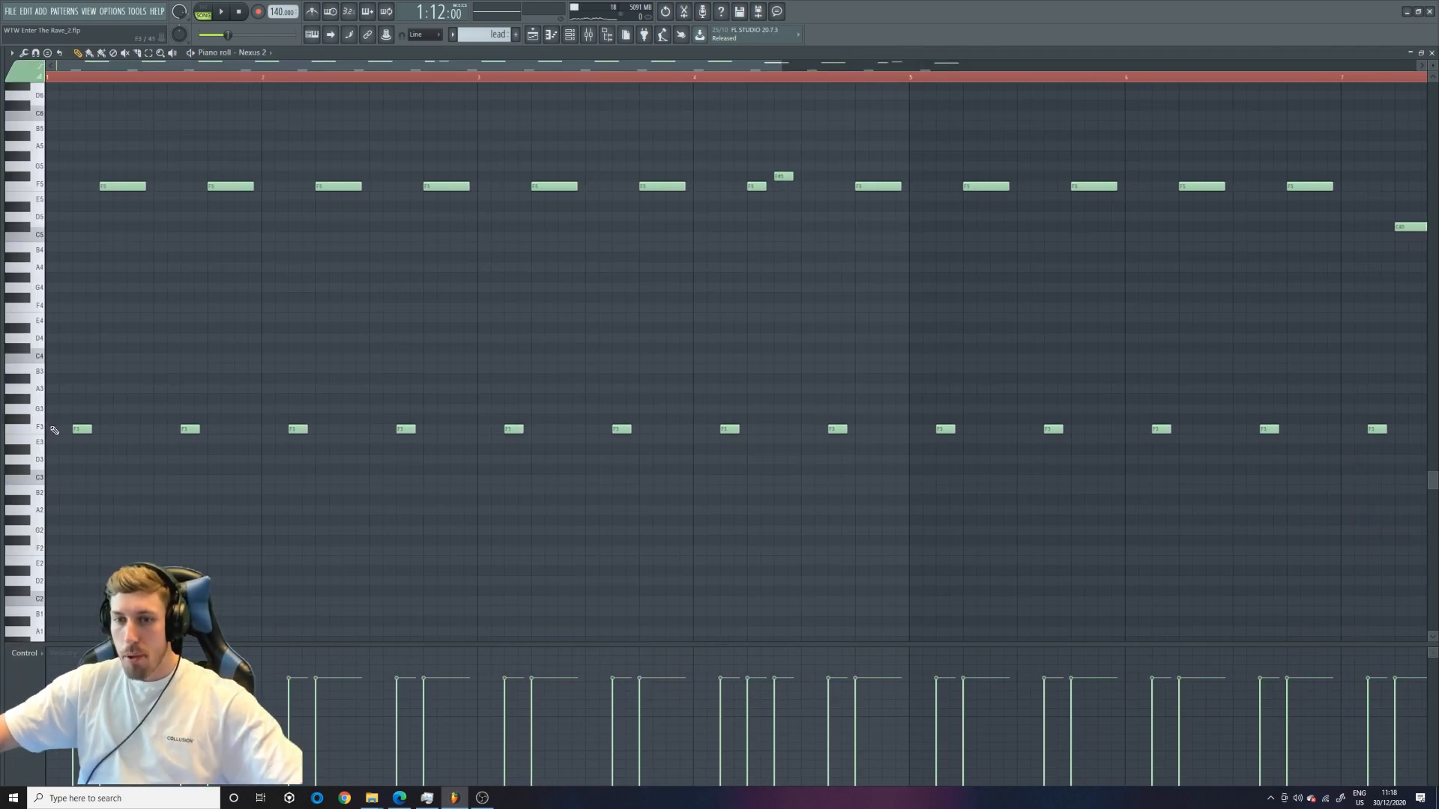
Delete the row of low F3 notes from the lead pattern and audition the lead with only its high notes
{"action": "left_click_drag", "start_coordinate": [48, 452], "coordinate": [1403, 424]}
{"action": "key", "text": "Delete"}
{"action": "left_click", "coordinate": [532, 34]}
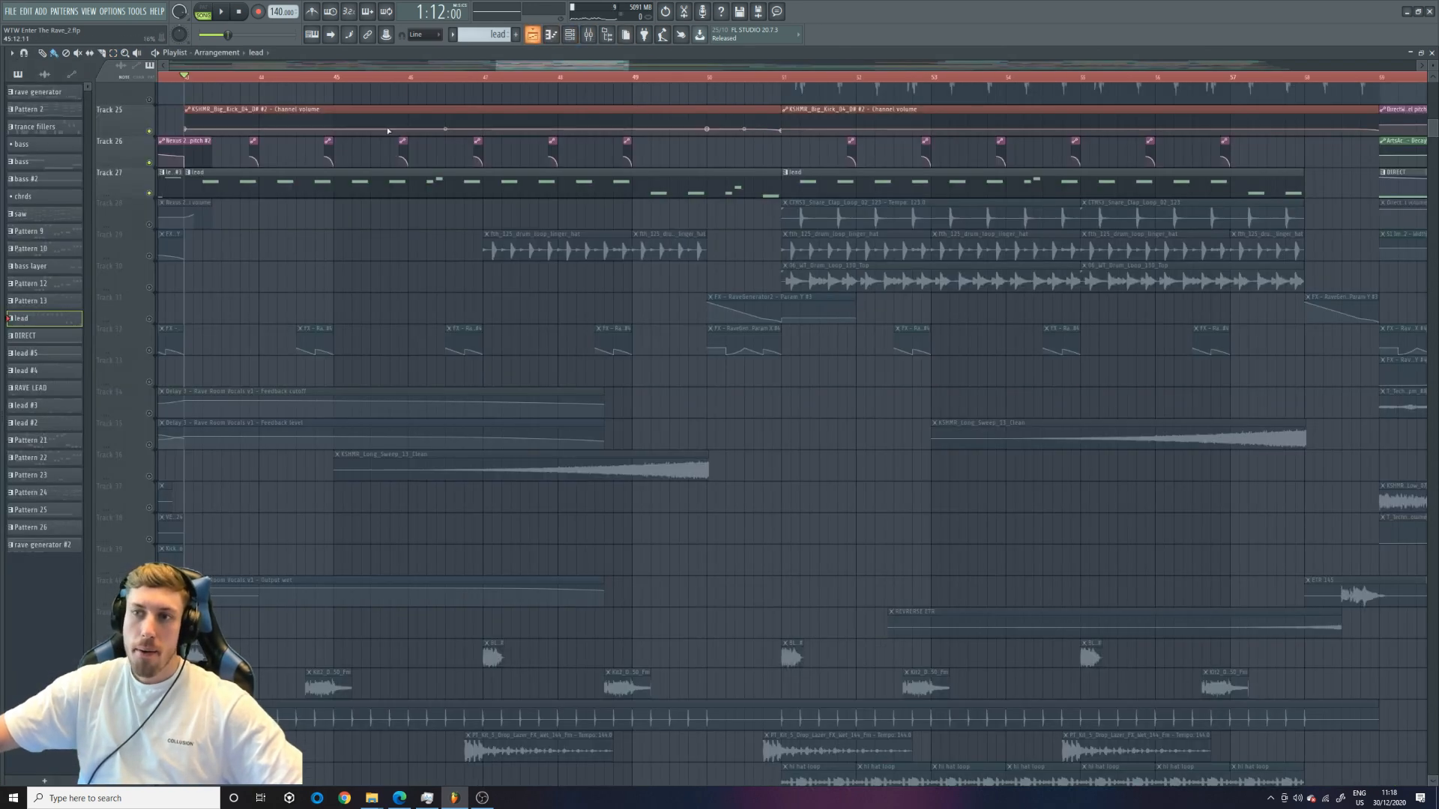
{"action": "key", "text": "space"}
{"action": "left_click", "coordinate": [551, 34]}
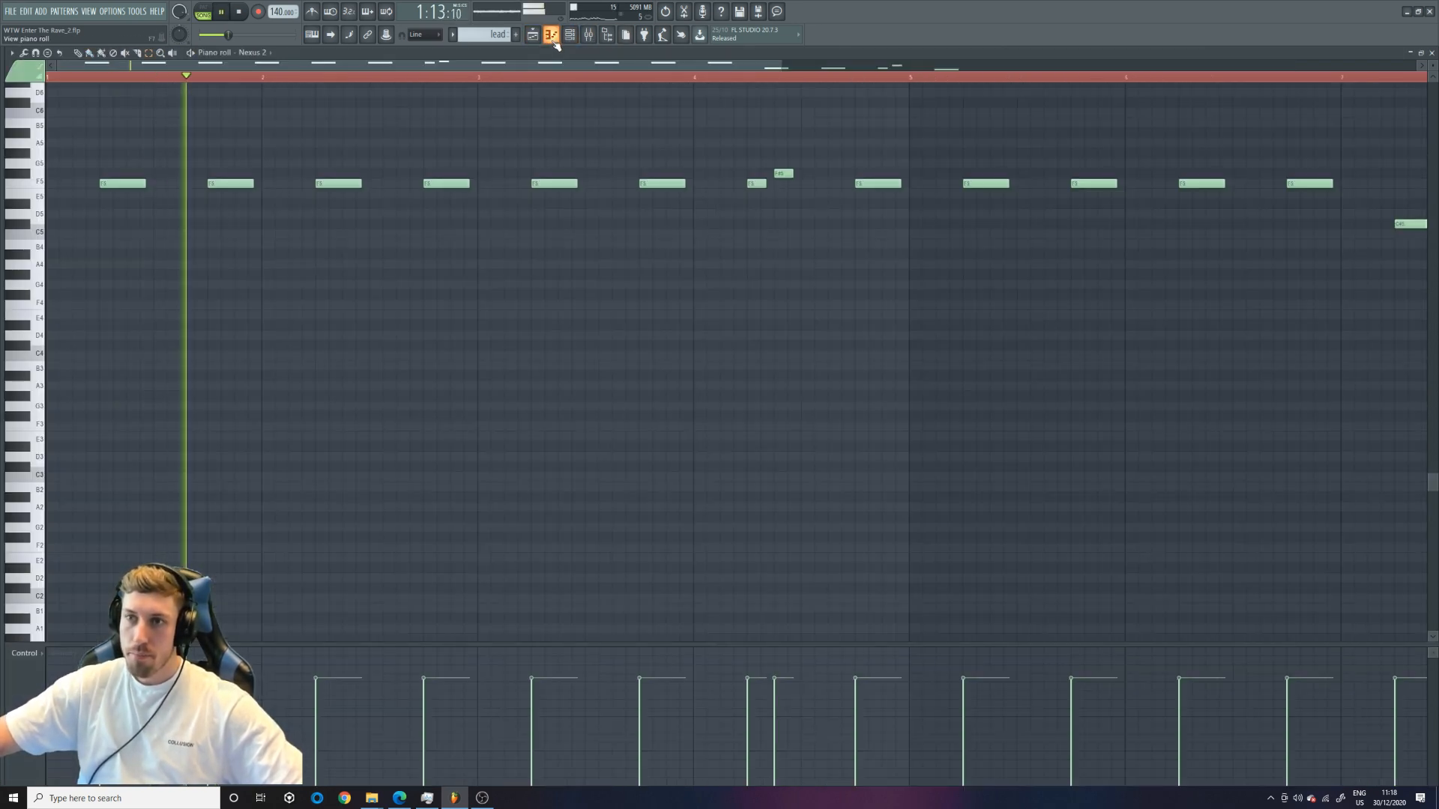
Undo the deletion of the low notes, stop playback, and return to the playlist
{"action": "key", "text": "ctrl+z"}
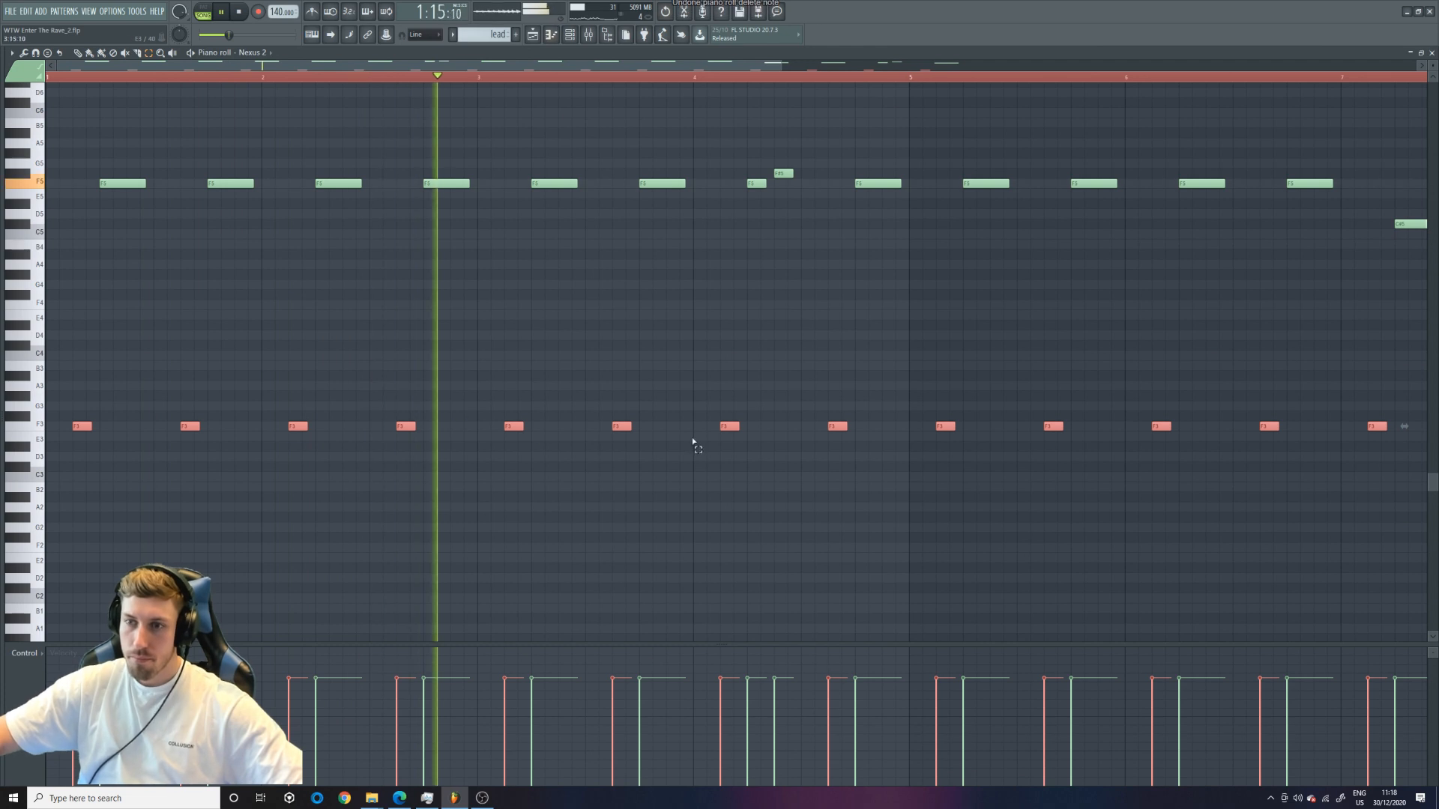
{"action": "key", "text": "space"}
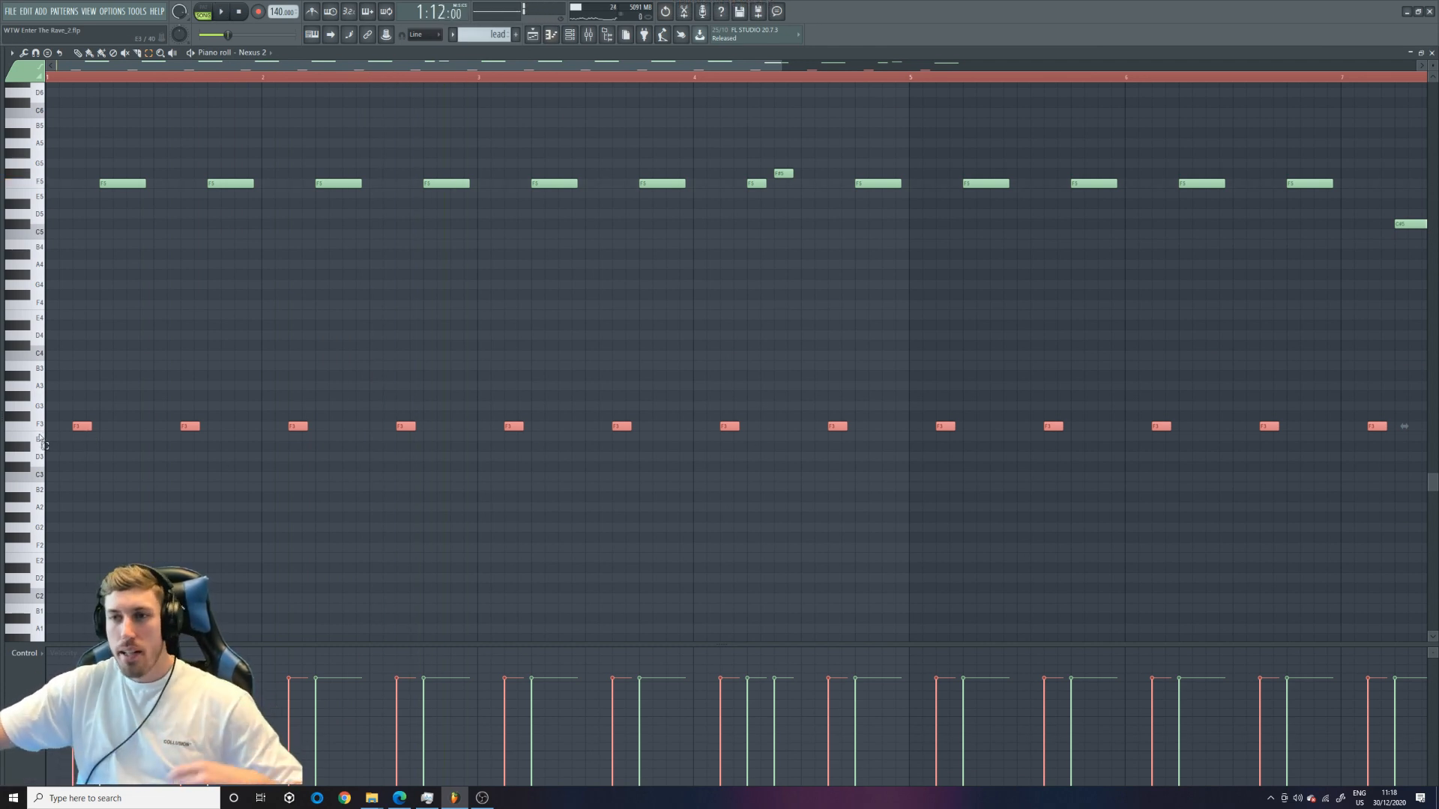
{"action": "left_click", "coordinate": [532, 35]}
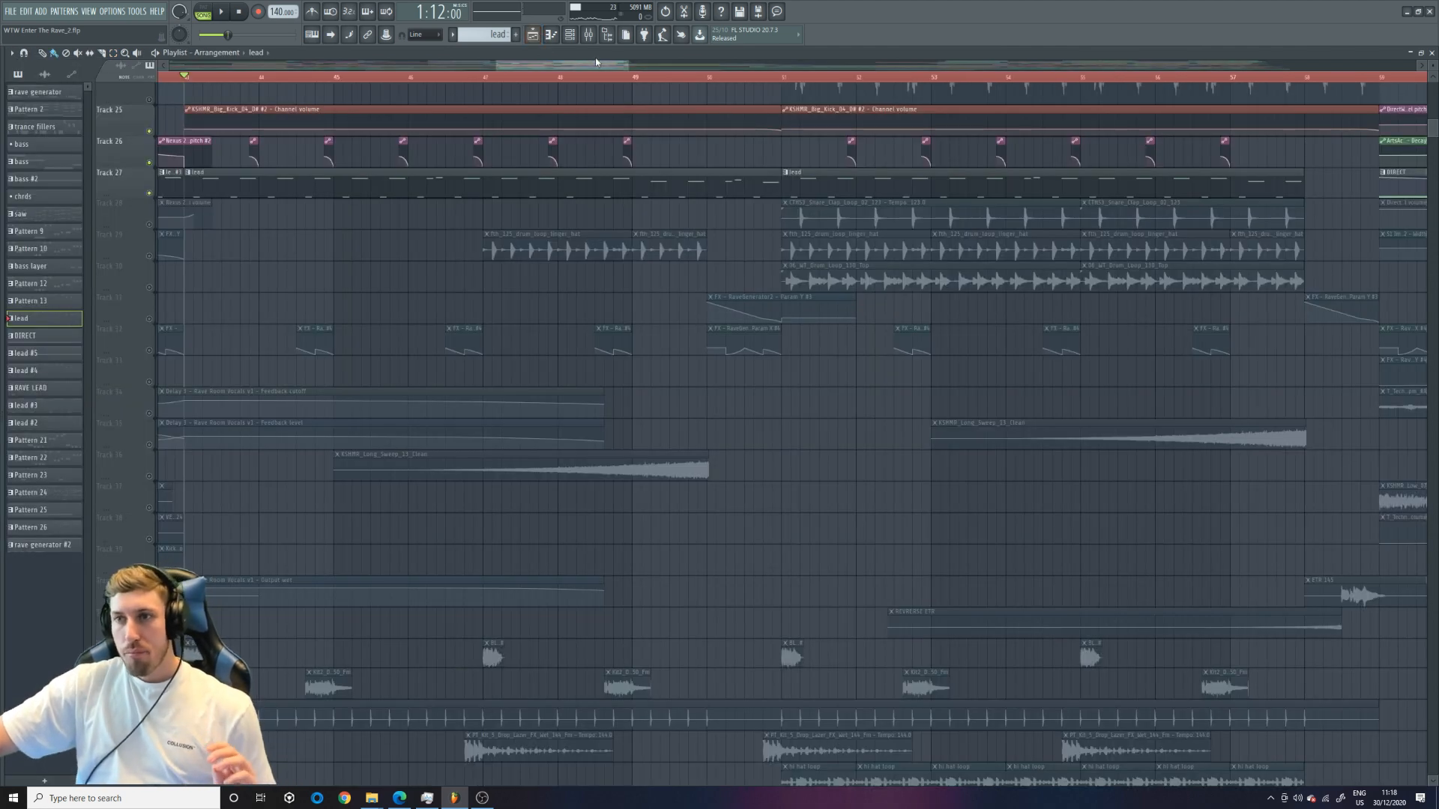
Unmute the automation on Track 32 and bring all other playlist tracks back in by unsoloing the lead on Track 27
{"action": "left_click_drag", "start_coordinate": [625, 63], "coordinate": [677, 109]}
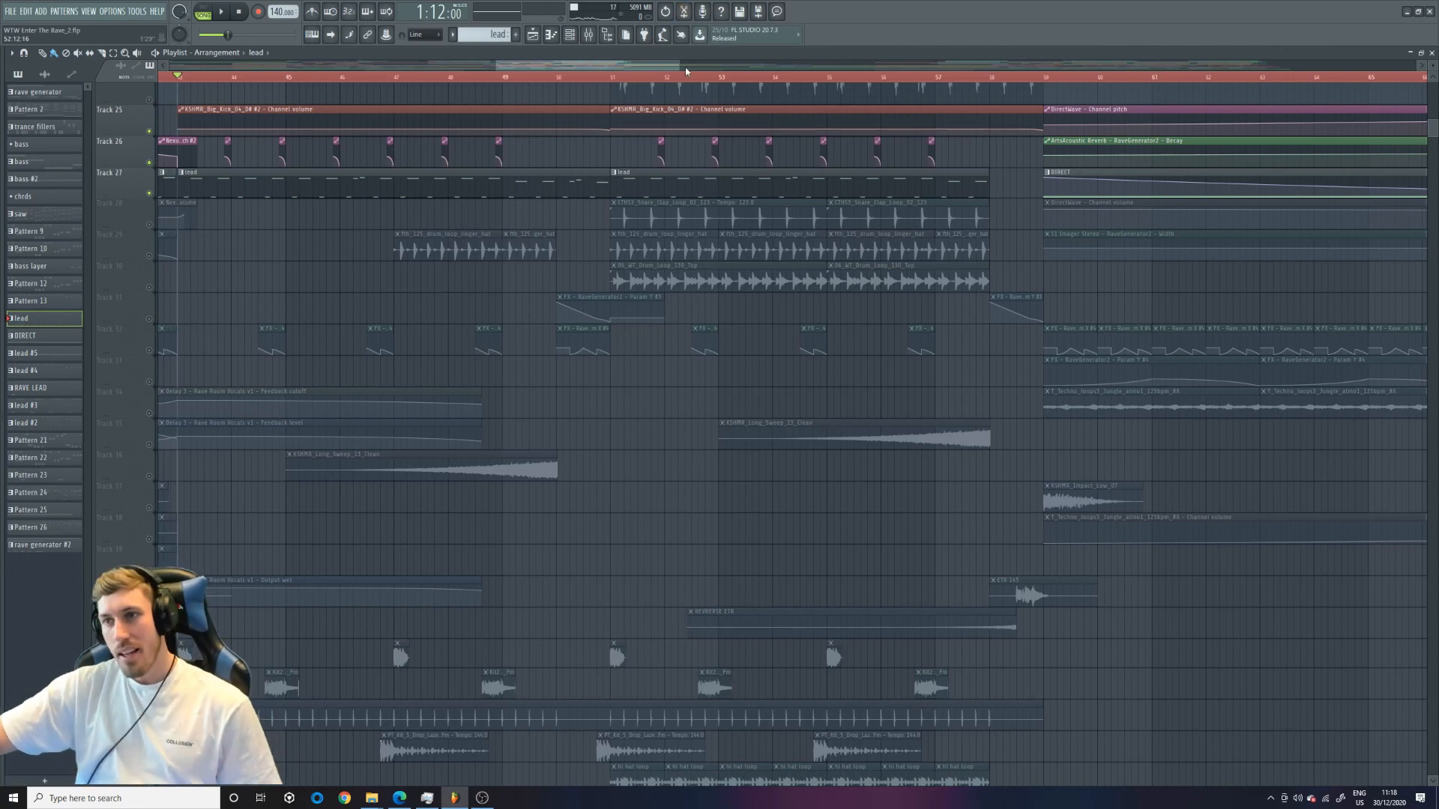
{"action": "left_click_drag", "start_coordinate": [679, 65], "coordinate": [656, 80]}
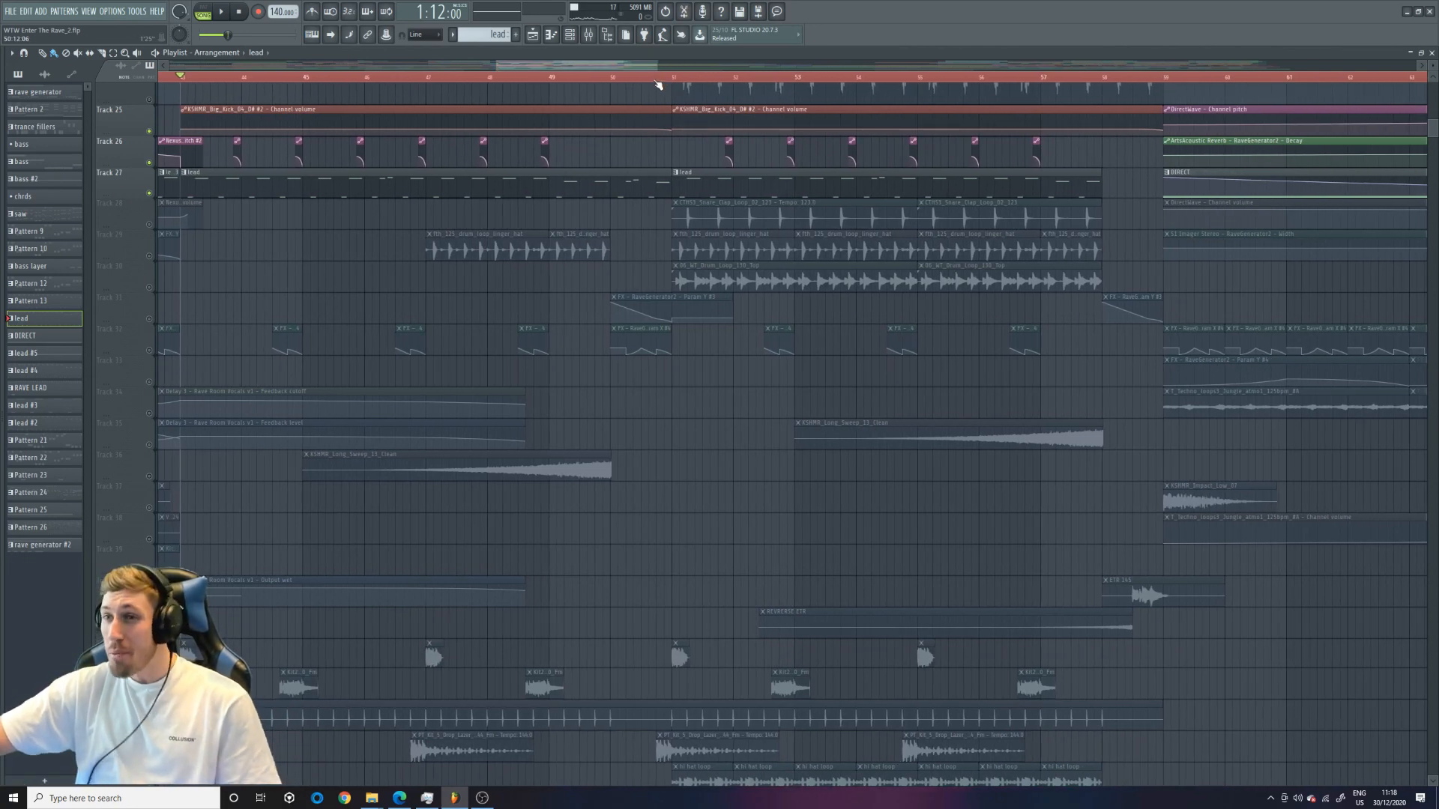
{"action": "left_click", "coordinate": [150, 351]}
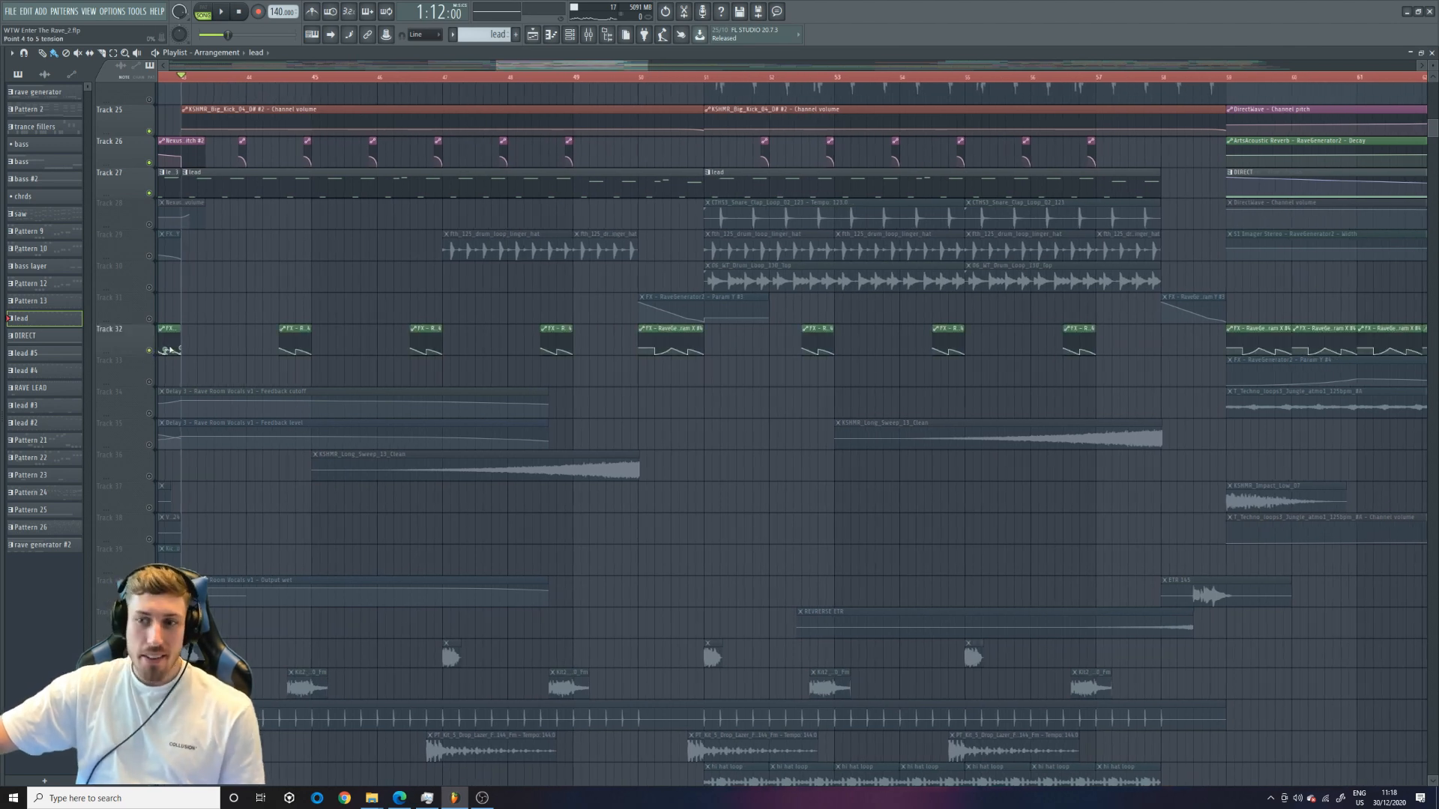
{"action": "left_click", "coordinate": [588, 35]}
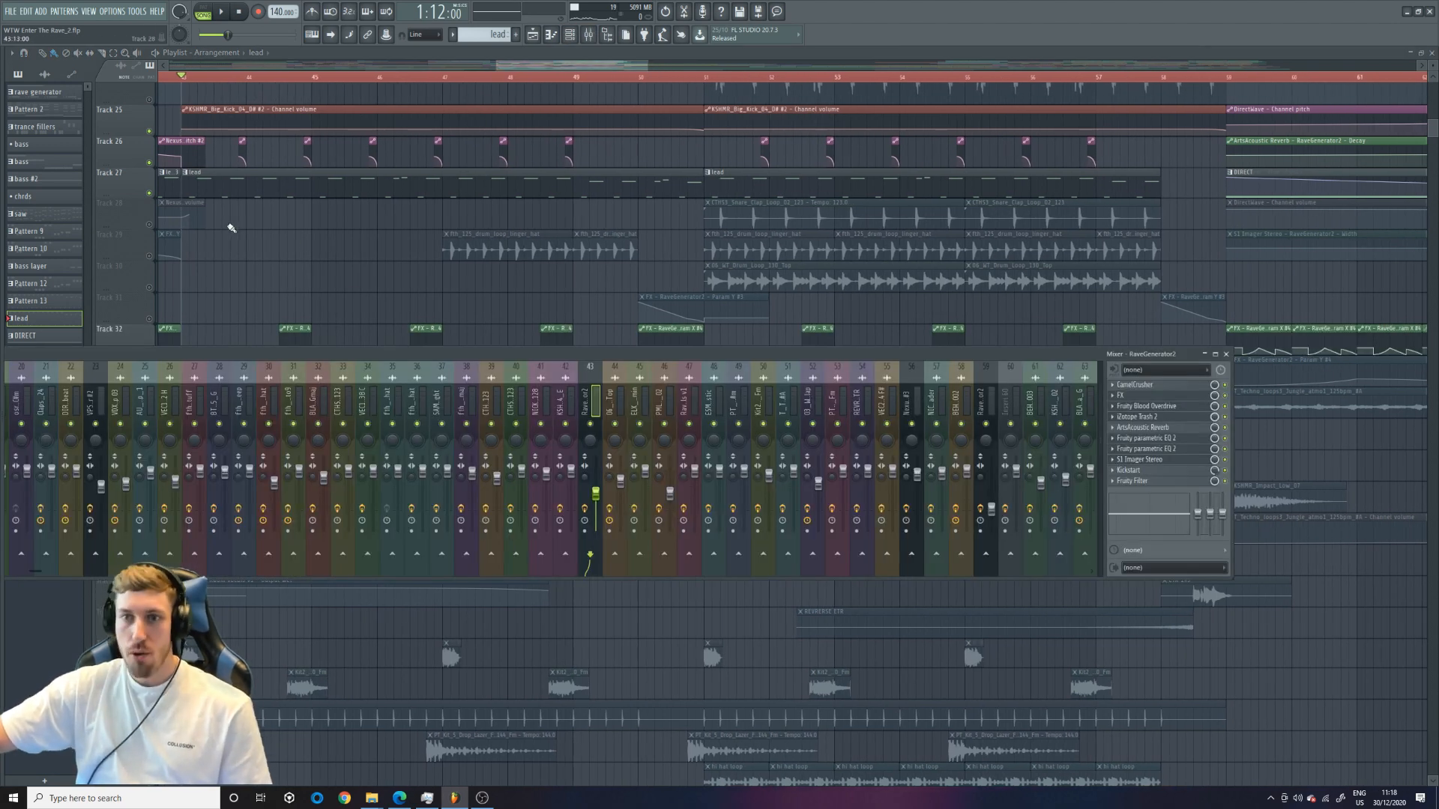
{"action": "right_click", "coordinate": [149, 194]}
Audition the full drop from bar 43 with all tracks enabled, check the lead's mixer insert, and stop playback
{"action": "left_click", "coordinate": [589, 35]}
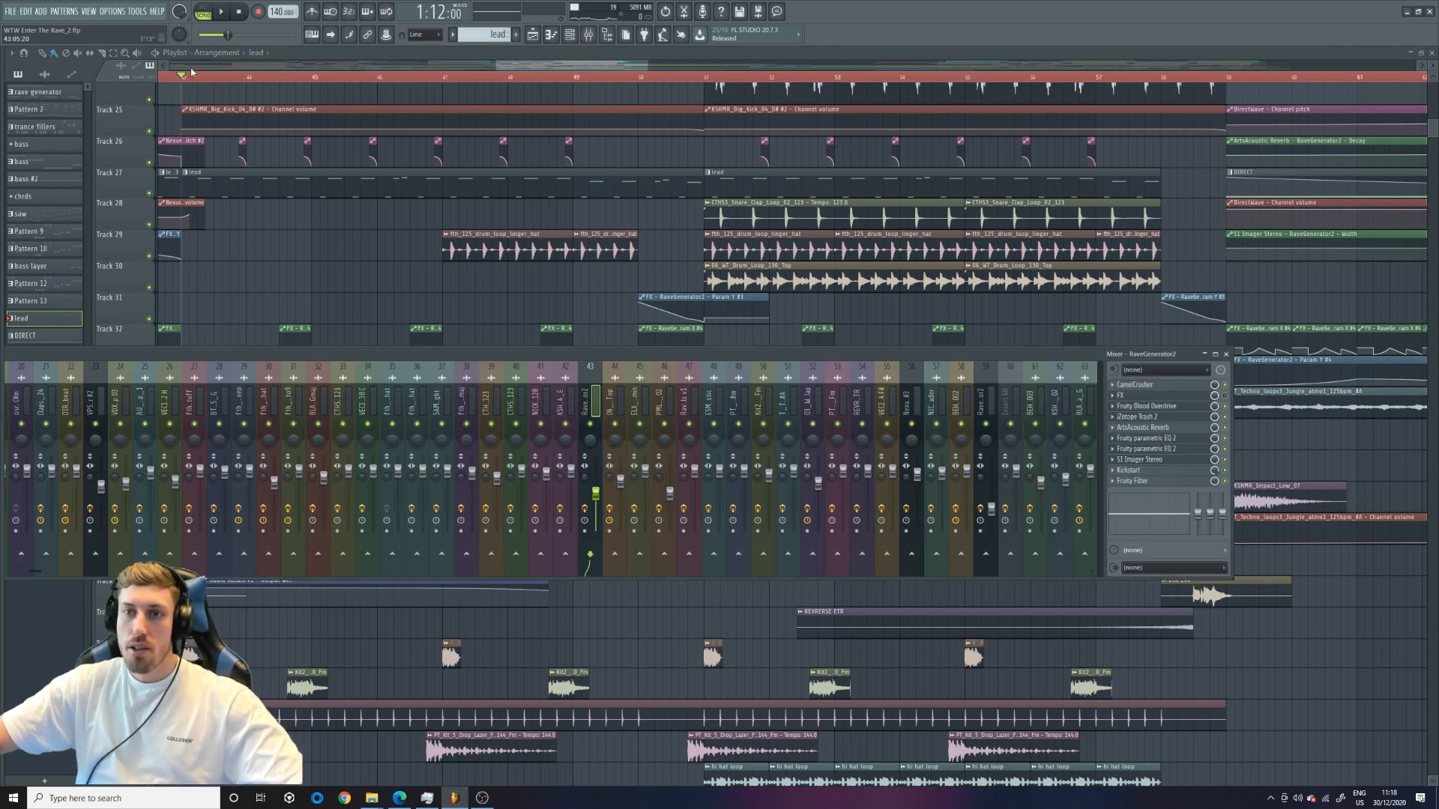
{"action": "left_click", "coordinate": [589, 35]}
{"action": "key", "text": "space"}
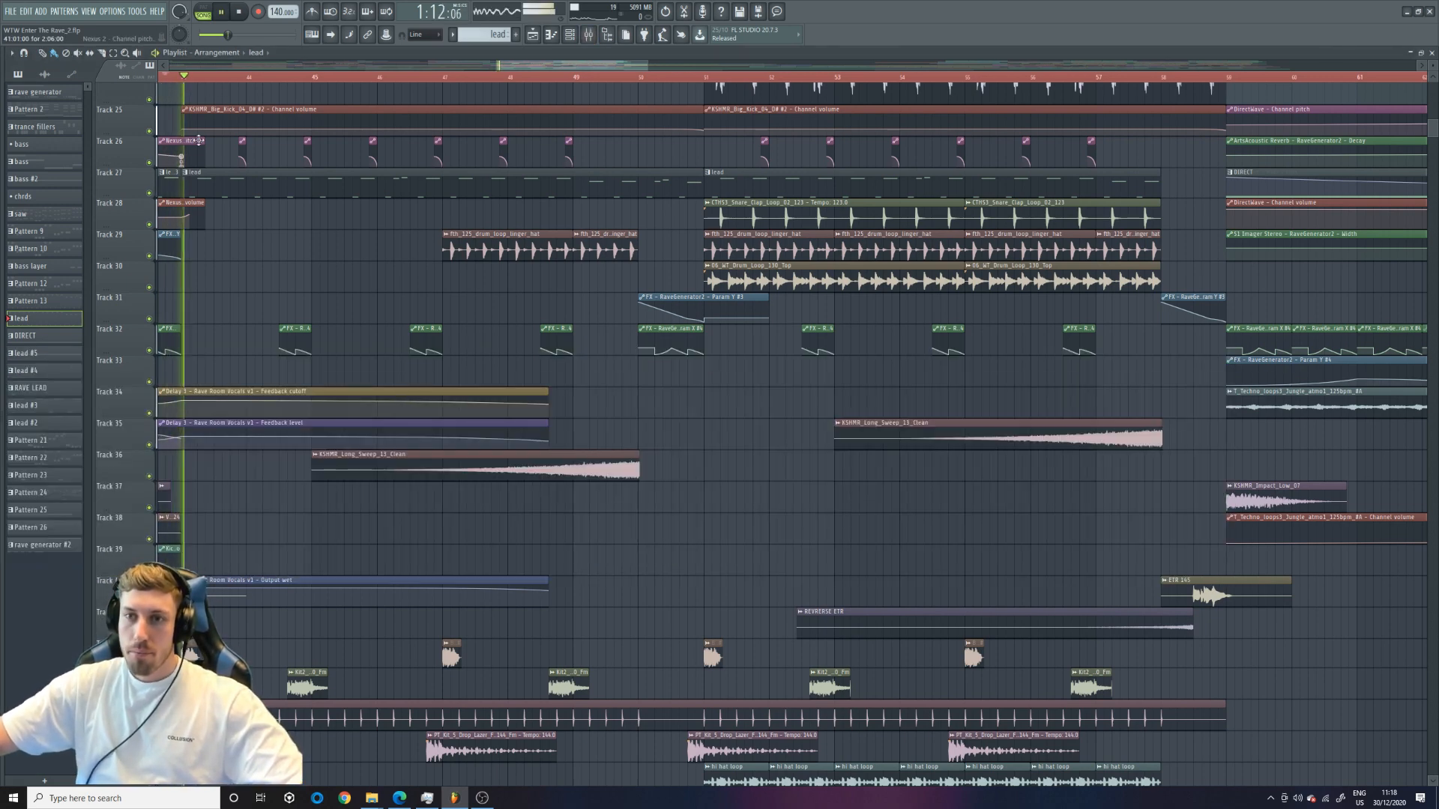
{"action": "left_click", "coordinate": [589, 36]}
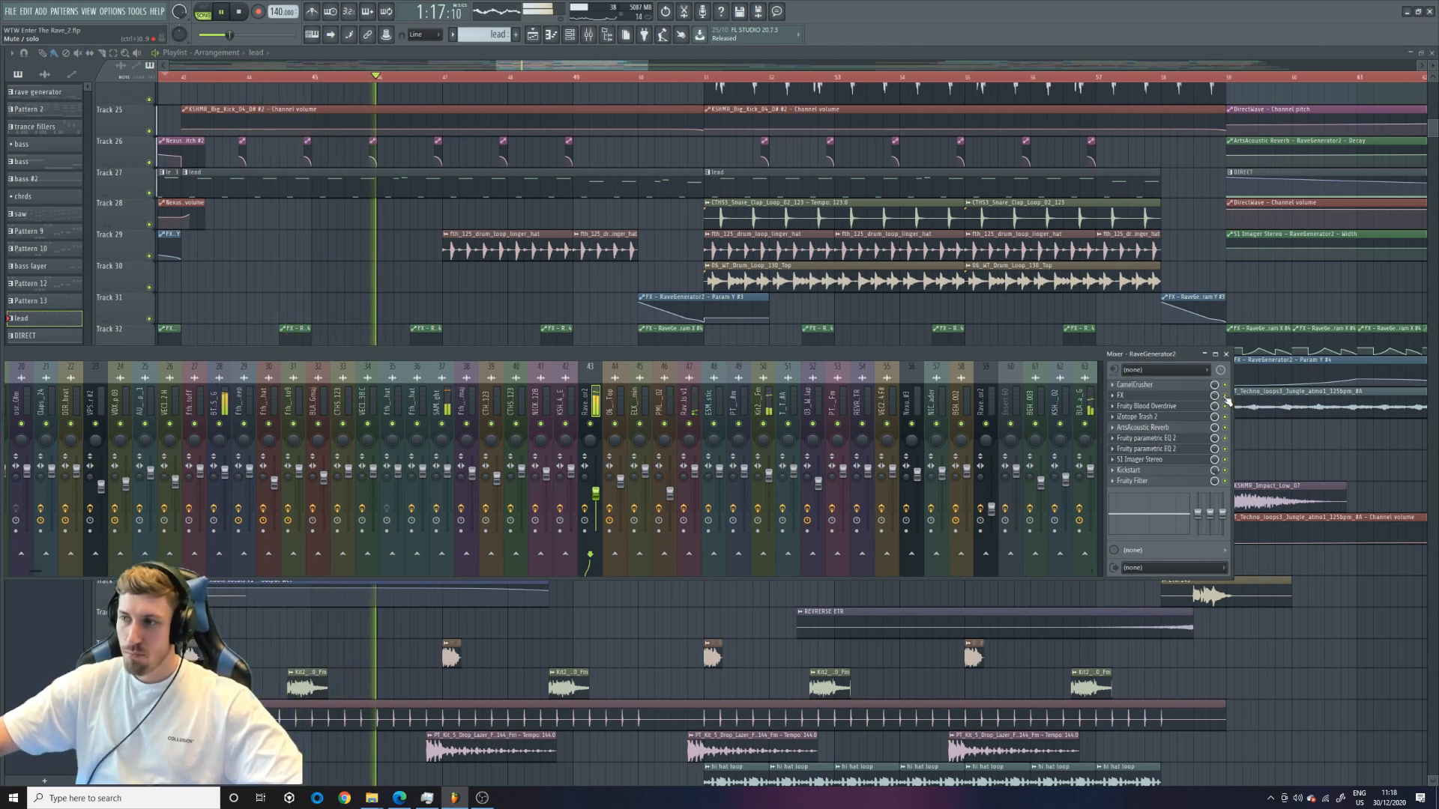
{"action": "key", "text": "space"}
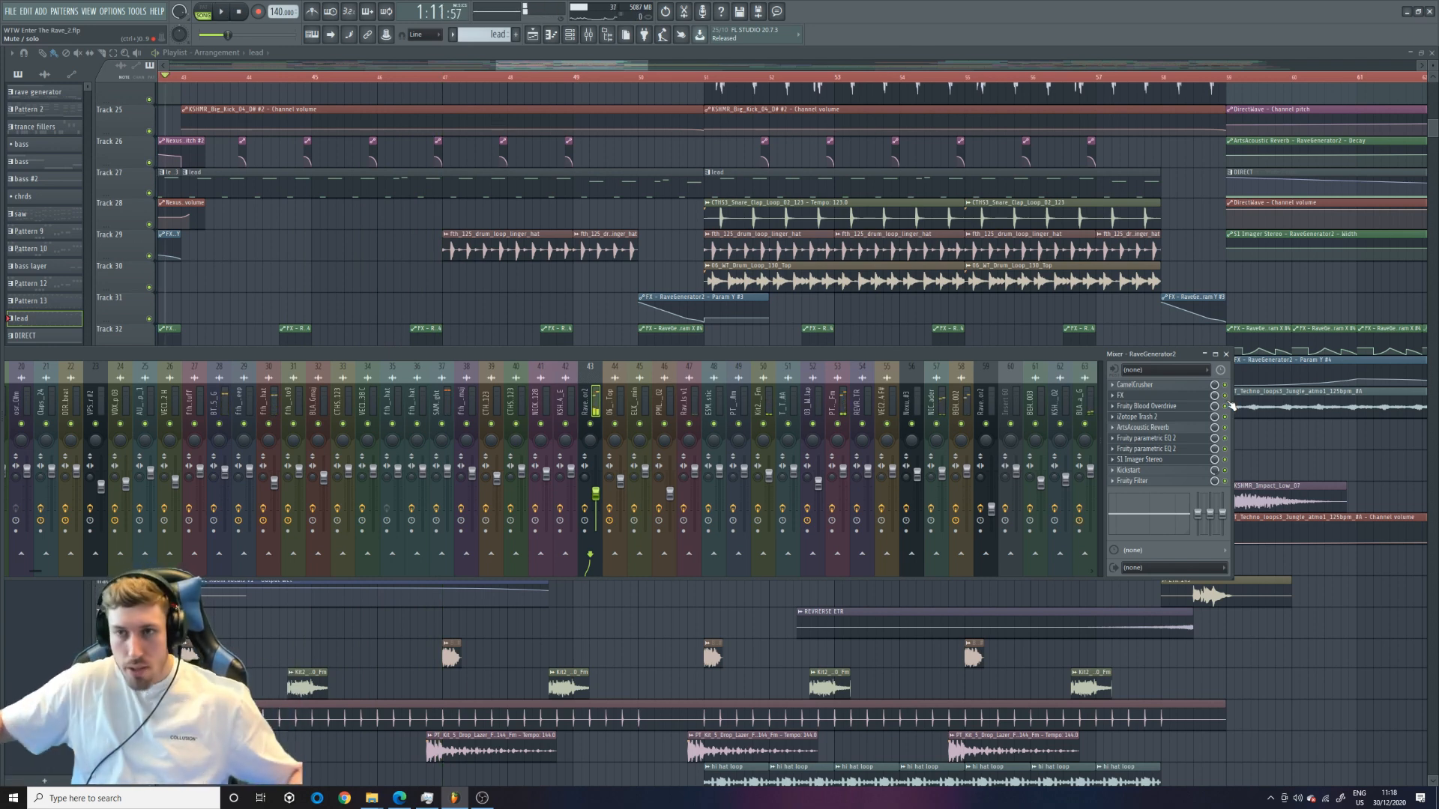
Solo the FX automation on Track 32 and unmute the lead on Track 27 so both are active together
{"action": "key", "text": "F9"}
{"action": "left_click_drag", "start_coordinate": [647, 69], "coordinate": [655, 102]}
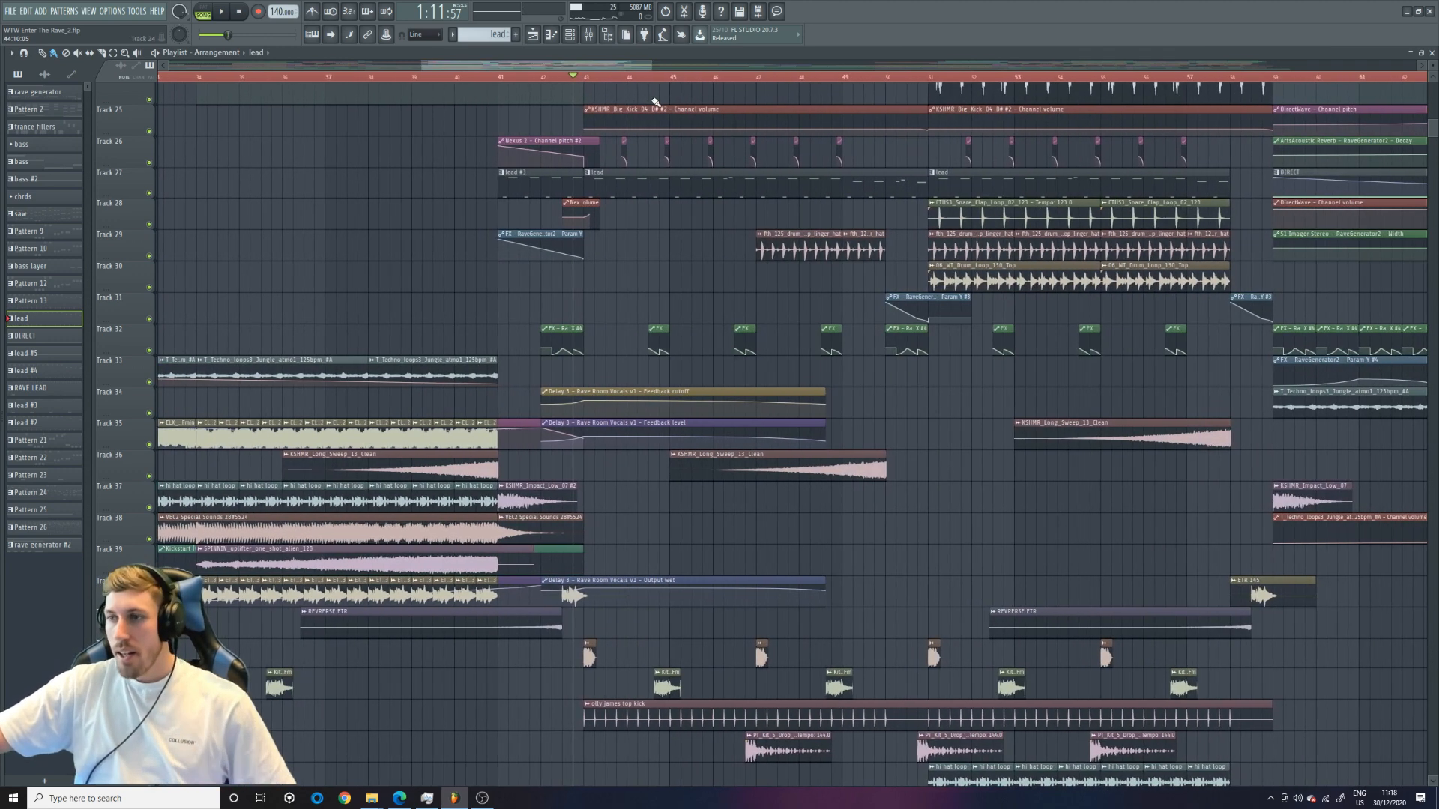
{"action": "left_click_drag", "start_coordinate": [422, 66], "coordinate": [485, 68]}
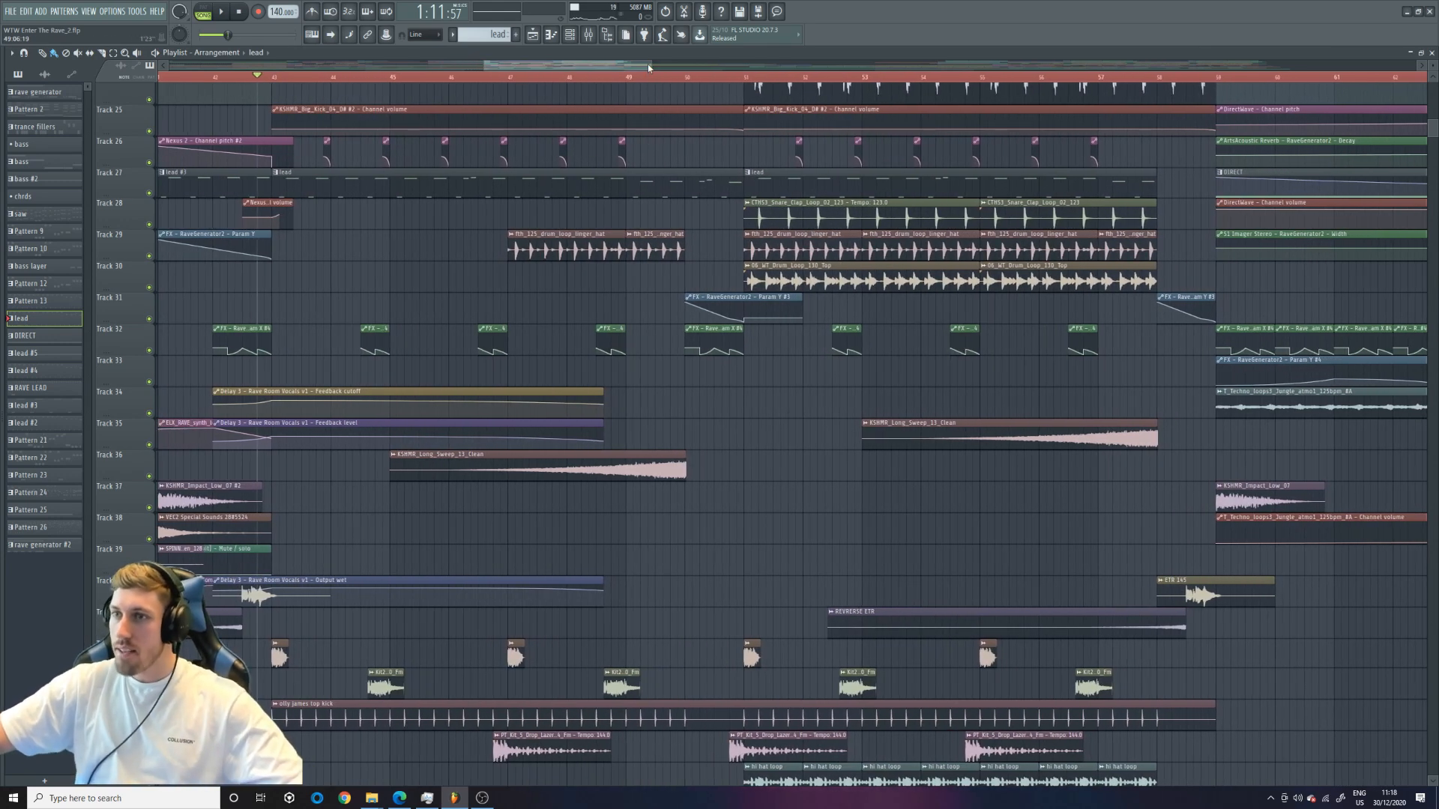
{"action": "left_click_drag", "start_coordinate": [647, 65], "coordinate": [593, 66]}
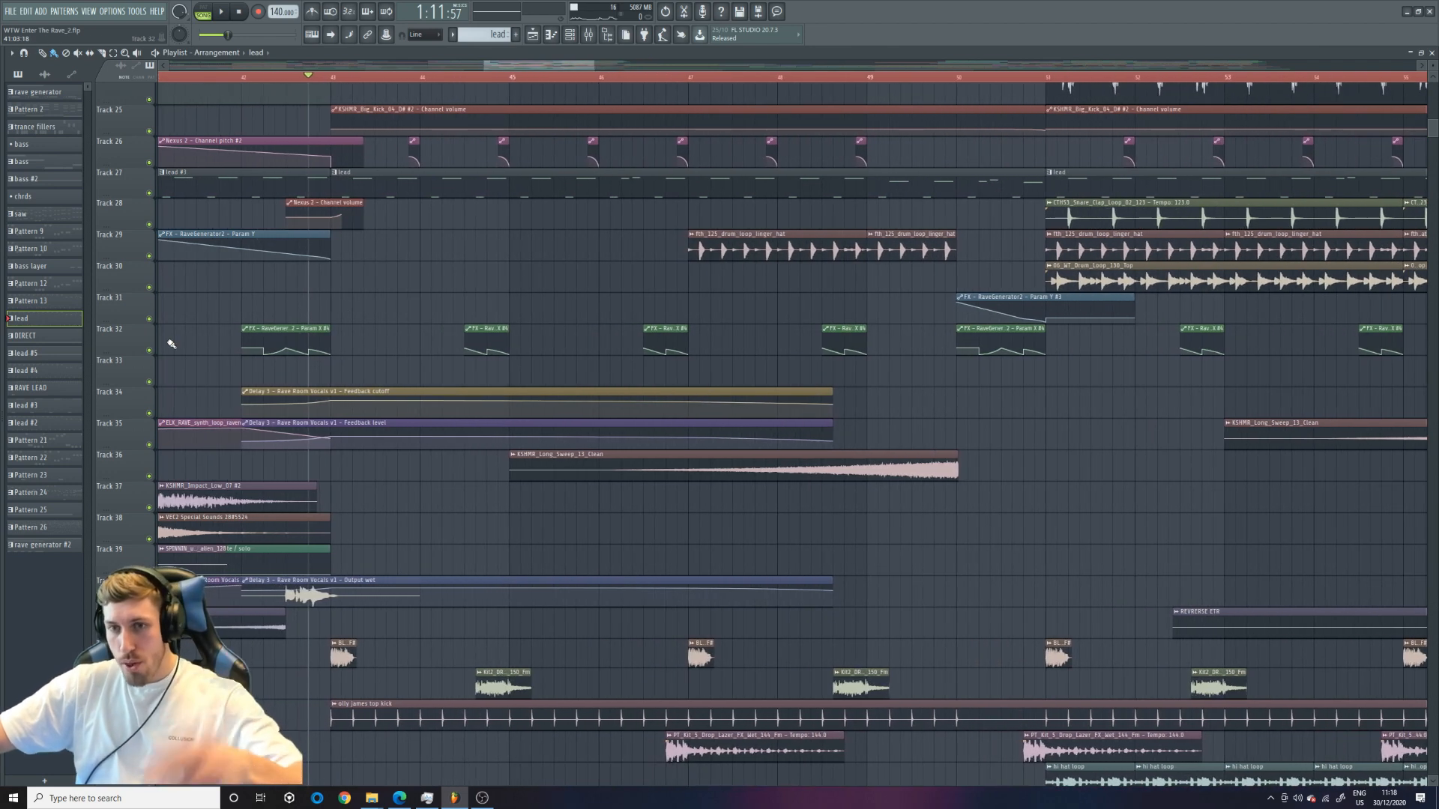
{"action": "right_click", "coordinate": [150, 351]}
{"action": "scroll", "coordinate": [229, 345], "scroll_direction": "up", "scroll_amount": 5}
{"action": "left_click", "coordinate": [150, 351]}
{"action": "left_click_drag", "start_coordinate": [592, 67], "coordinate": [620, 67]}
Open the FX effect on the lead's mixer insert and watch its automated movement while playing the lead
{"action": "left_click", "coordinate": [588, 36]}
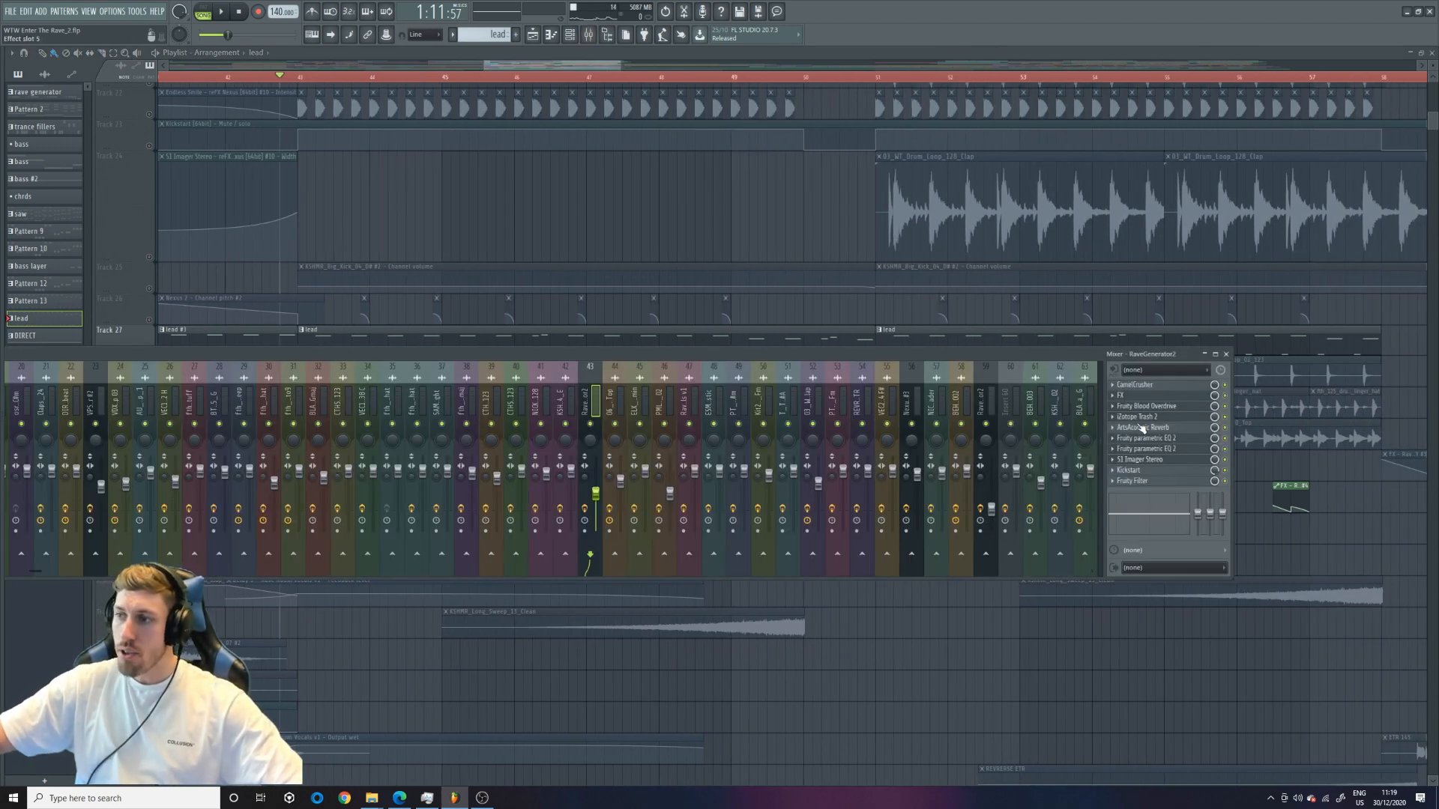
{"action": "left_click", "coordinate": [1137, 400]}
{"action": "key", "text": "space"}
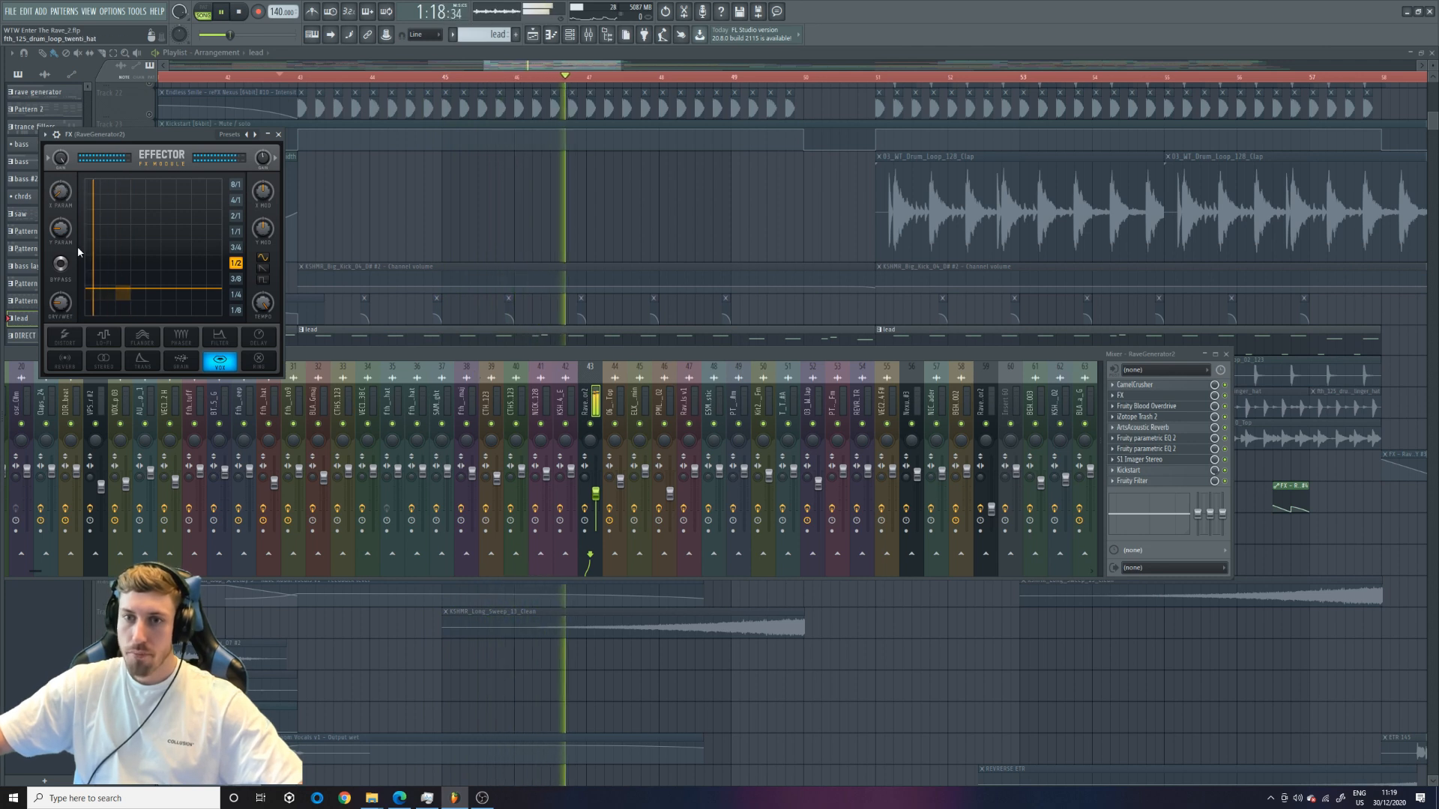
{"action": "key", "text": "space"}
Copy the Effector's Y Param value, then try adjusting X Param during playback and stop
{"action": "right_click", "coordinate": [60, 230]}
{"action": "left_click", "coordinate": [90, 343]}
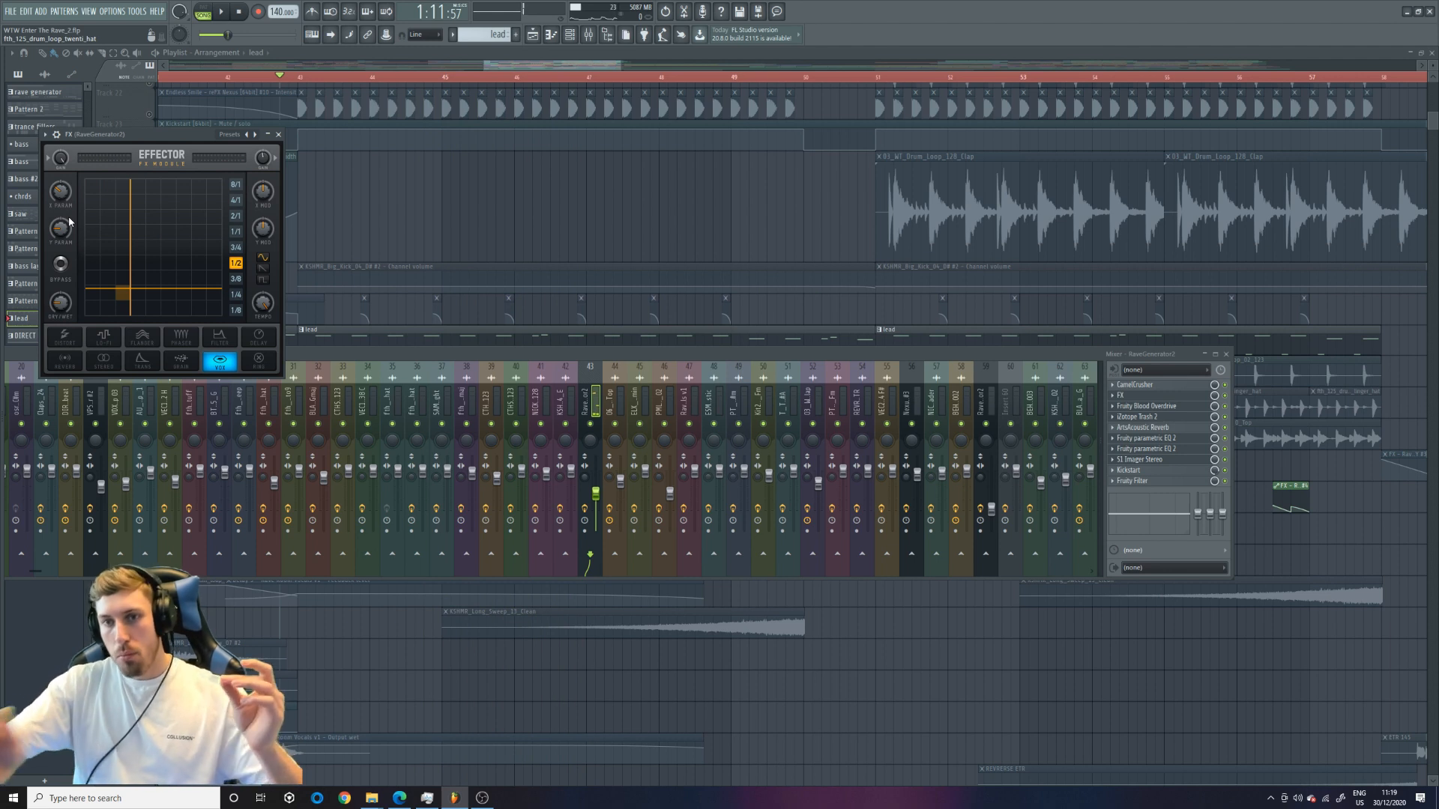
{"action": "key", "text": "space"}
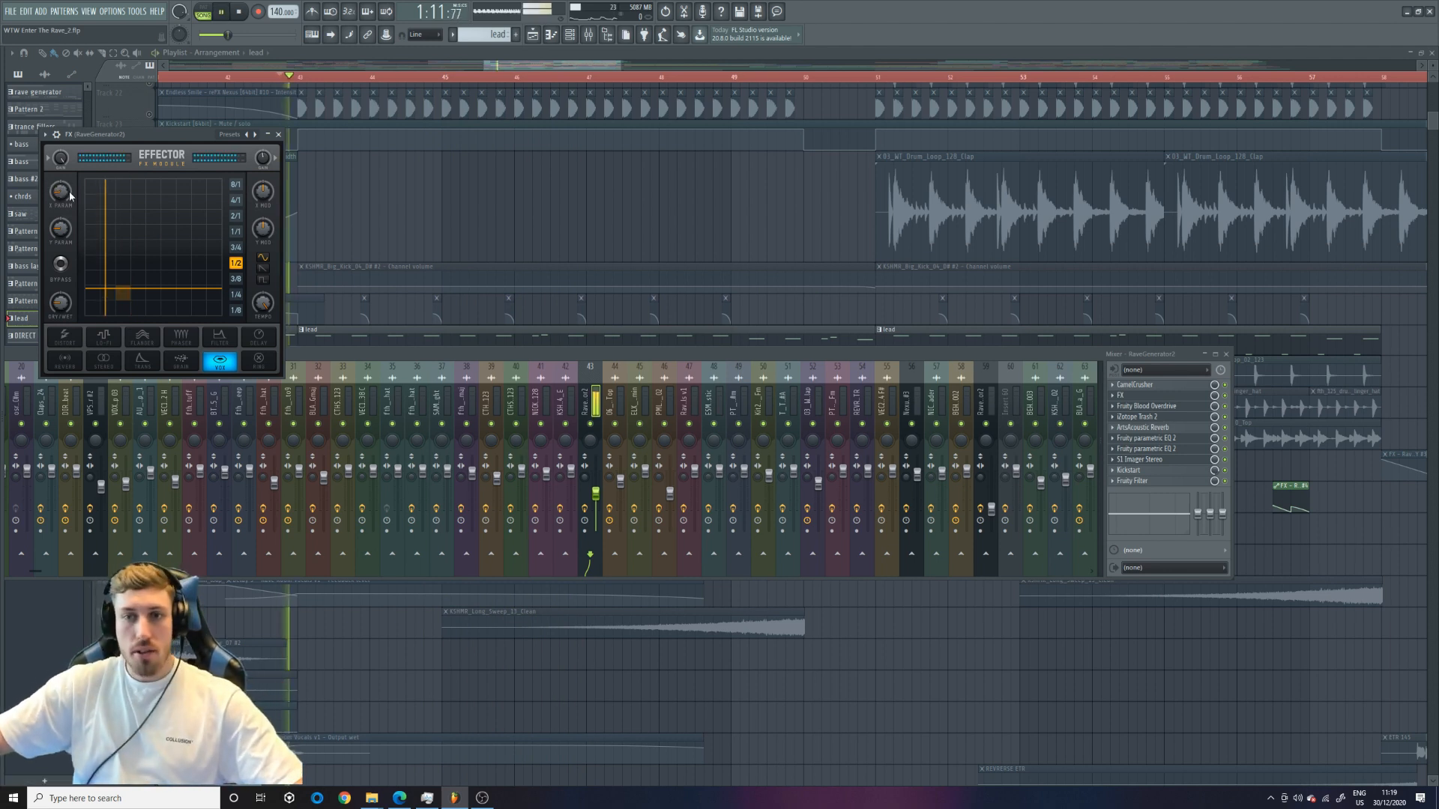
{"action": "left_click_drag", "start_coordinate": [68, 197], "coordinate": [68, 204]}
{"action": "key", "text": "space"}
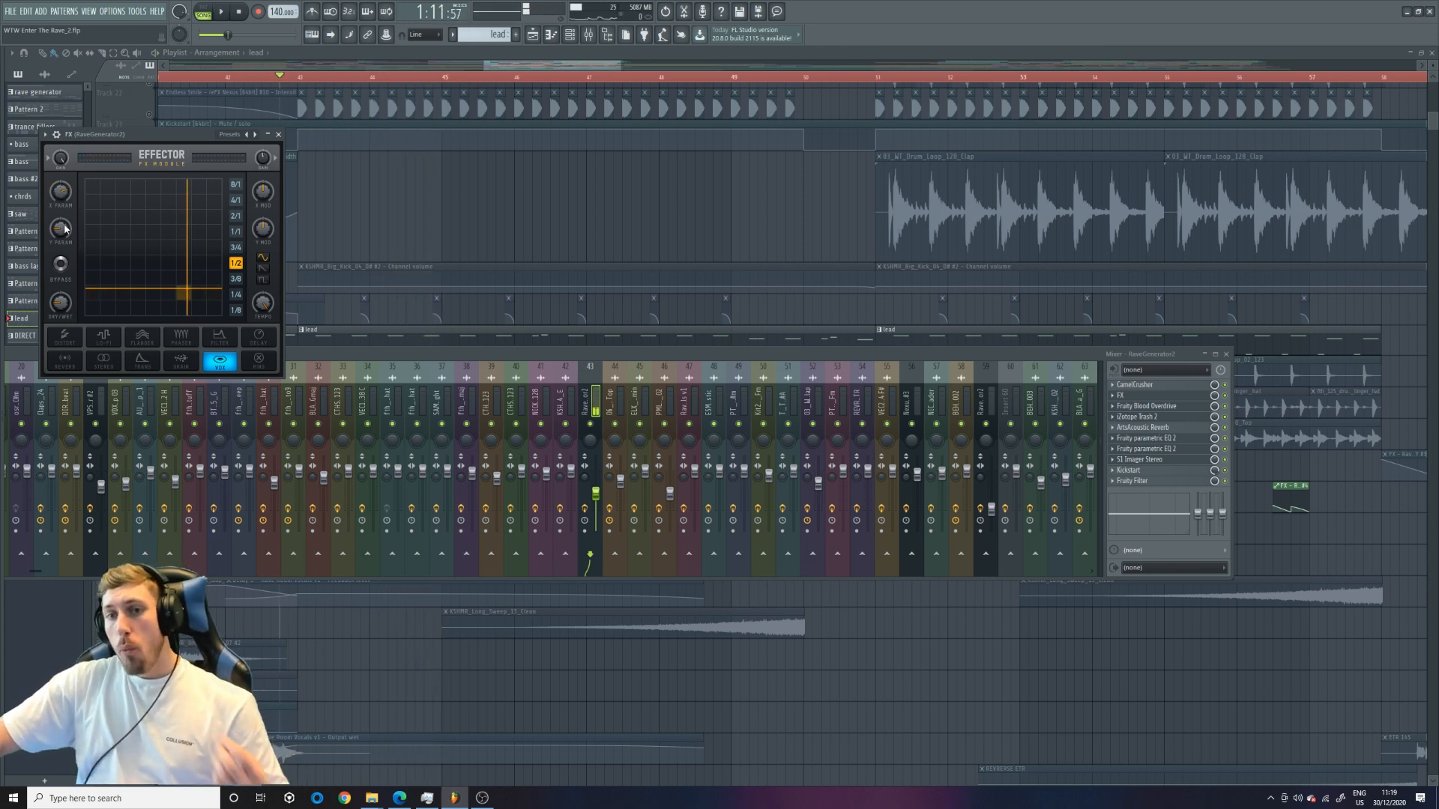
Try Y Param near its maximum during playback, stop, and paste the copied 20% value back
{"action": "key", "text": "space"}
{"action": "left_click_drag", "start_coordinate": [60, 231], "coordinate": [61, 136]}
{"action": "key", "text": "space"}
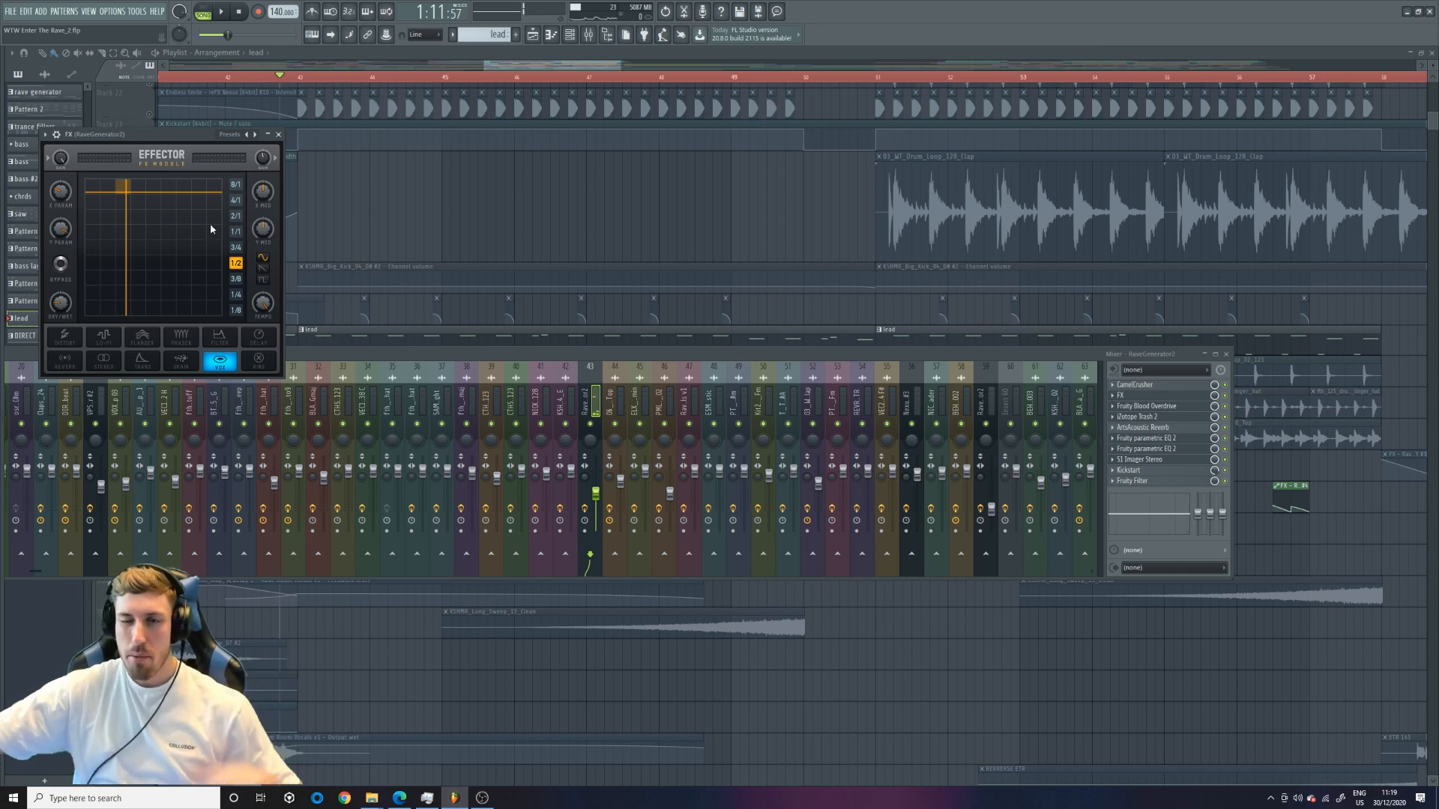
{"action": "right_click", "coordinate": [59, 229]}
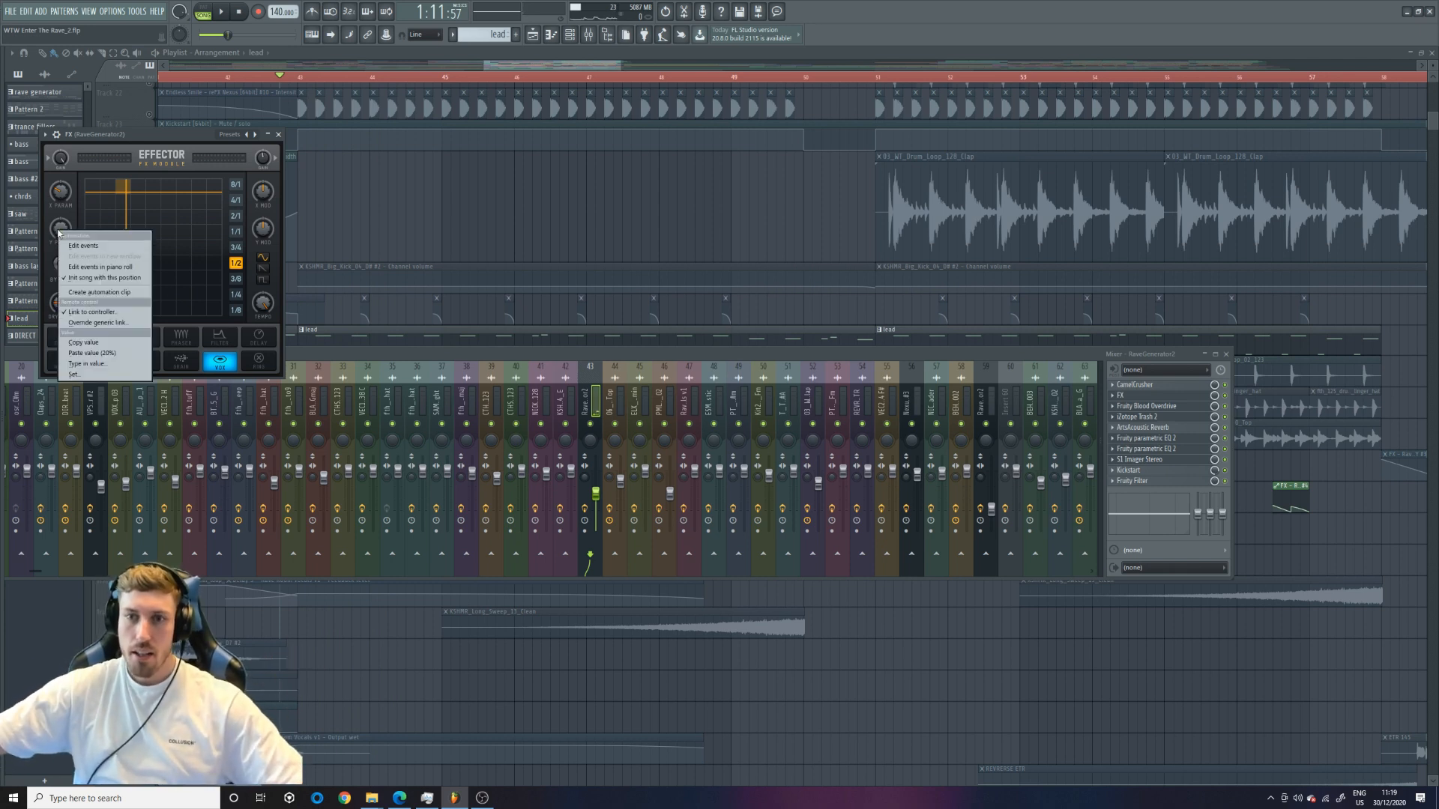
{"action": "left_click", "coordinate": [97, 357]}
Play the soloed lead with its FX automation and look through the playlist tracks below for the drop's other layers
{"action": "left_click_drag", "start_coordinate": [620, 66], "coordinate": [783, 66]}
{"action": "scroll", "coordinate": [380, 337], "scroll_direction": "up", "scroll_amount": 3}
{"action": "scroll", "coordinate": [356, 343], "scroll_direction": "down", "scroll_amount": 4}
{"action": "scroll", "coordinate": [355, 344], "scroll_direction": "down", "scroll_amount": 2}
{"action": "scroll", "coordinate": [340, 337], "scroll_direction": "up", "scroll_amount": 3}
{"action": "key", "text": "space"}
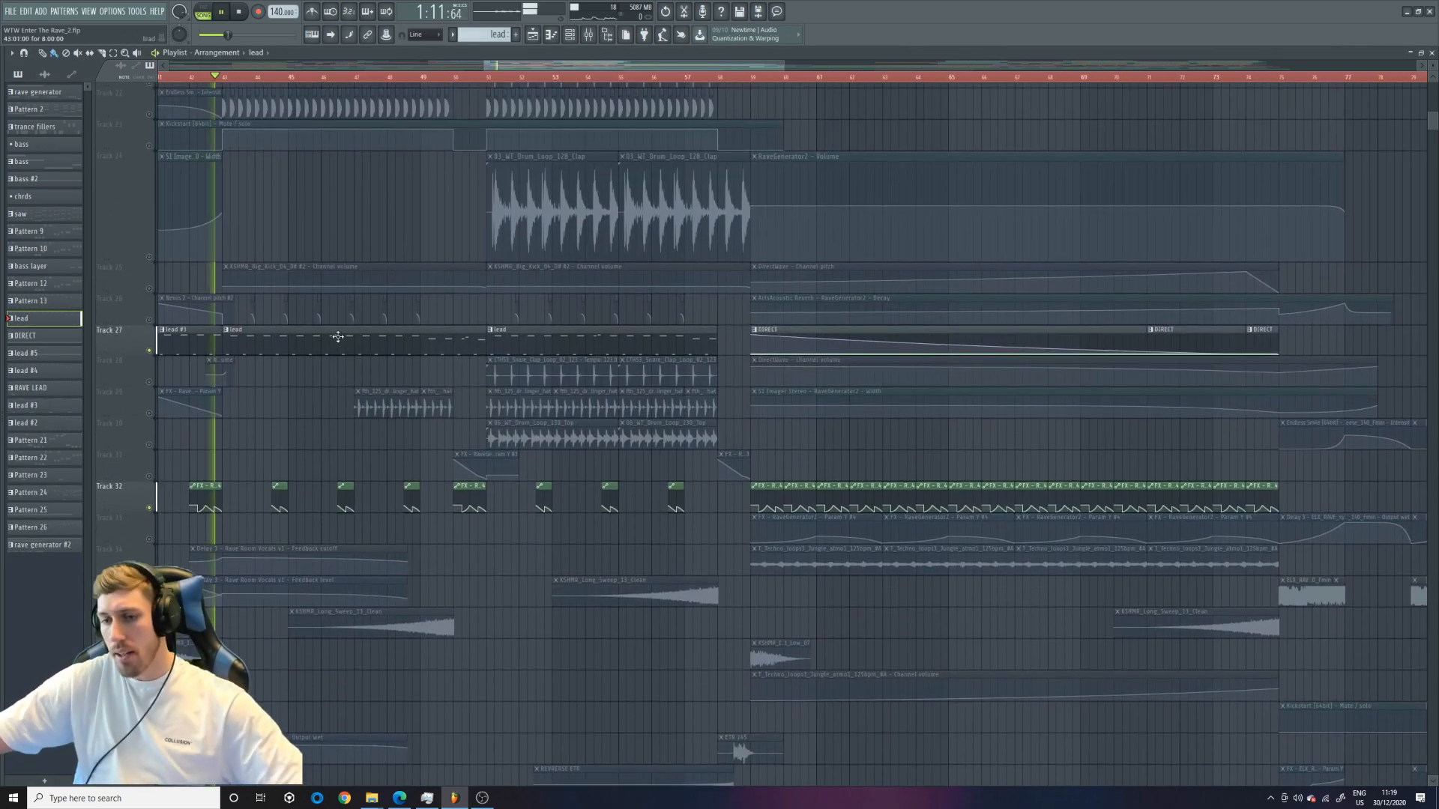
{"action": "scroll", "coordinate": [338, 334], "scroll_direction": "down", "scroll_amount": 10}
{"action": "scroll", "coordinate": [387, 592], "scroll_direction": "down", "scroll_amount": 5}
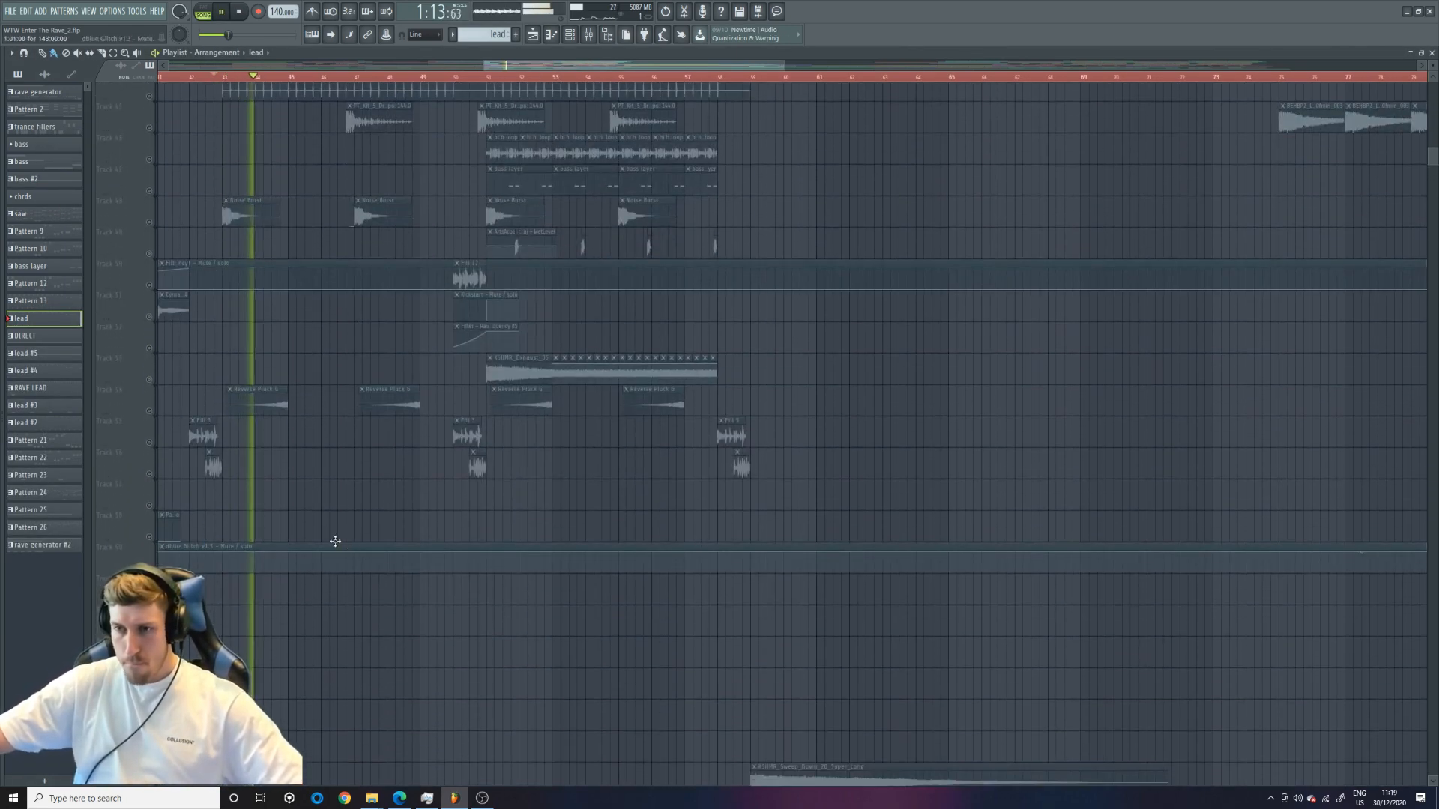
{"action": "scroll", "coordinate": [263, 490], "scroll_direction": "up", "scroll_amount": 10}
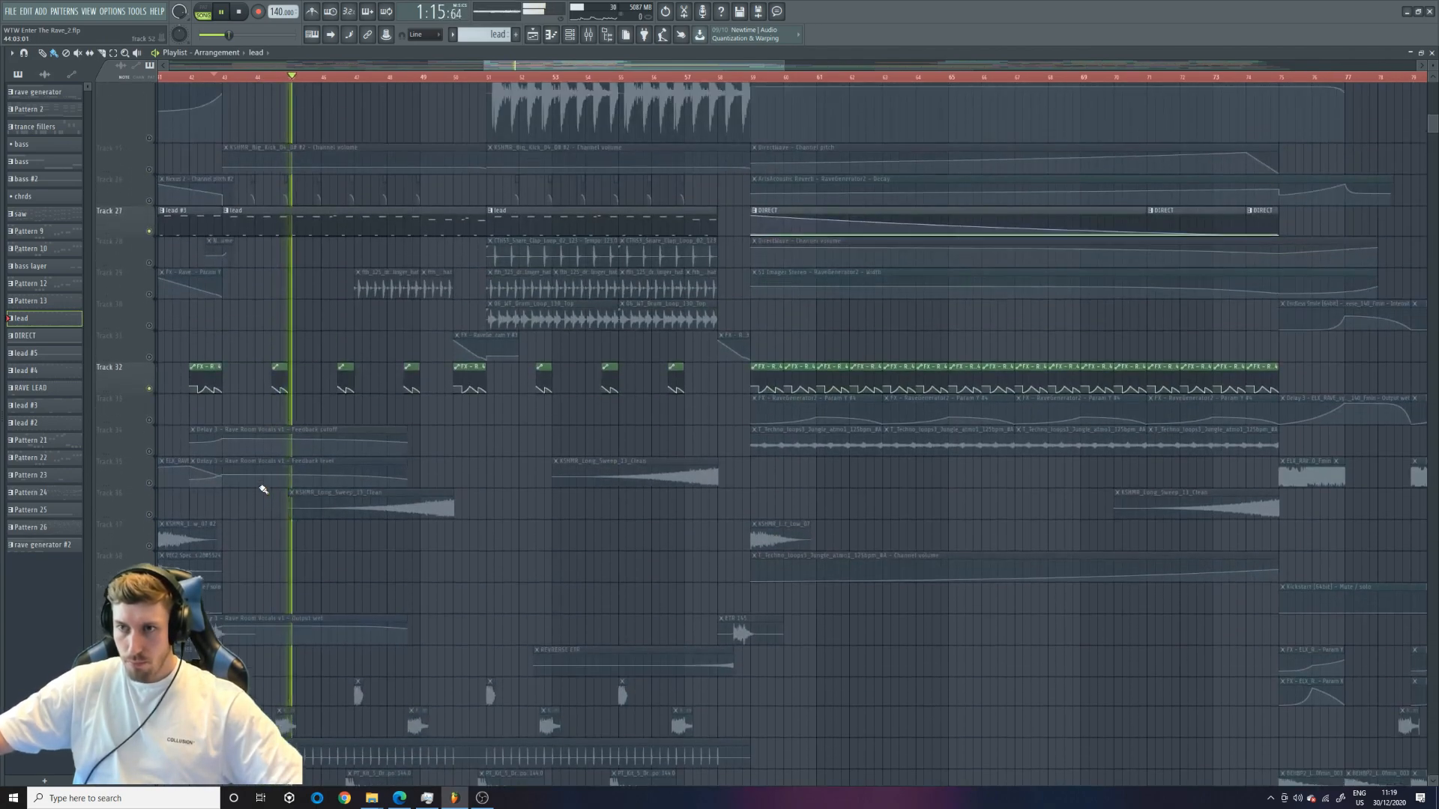